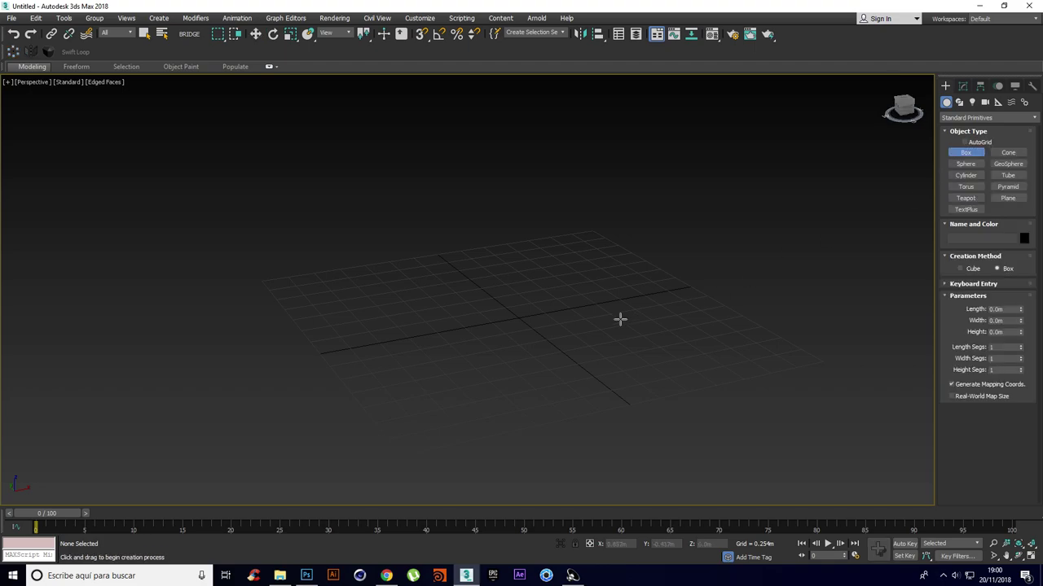
Step: Create a box near the grid centre, about 1.276 m long, 1.005 m wide and 0.952 m high
{"action": "middle_click_drag", "start_coordinate": [520, 293], "coordinate": [569, 305], "text": "alt"}
{"action": "scroll", "coordinate": [543, 294], "scroll_direction": "up", "scroll_amount": 2}
{"action": "left_click_drag", "start_coordinate": [554, 216], "coordinate": [633, 366]}
{"action": "left_click", "coordinate": [588, 255]}
{"action": "scroll", "coordinate": [598, 242], "scroll_direction": "down", "scroll_amount": 2}
{"action": "mouse_move", "coordinate": [598, 242]}
{"action": "middle_mouse_down", "text": "alt"}
{"action": "mouse_move", "coordinate": [619, 245]}
{"action": "mouse_move", "coordinate": [597, 245]}
{"action": "middle_mouse_up", "text": "alt"}
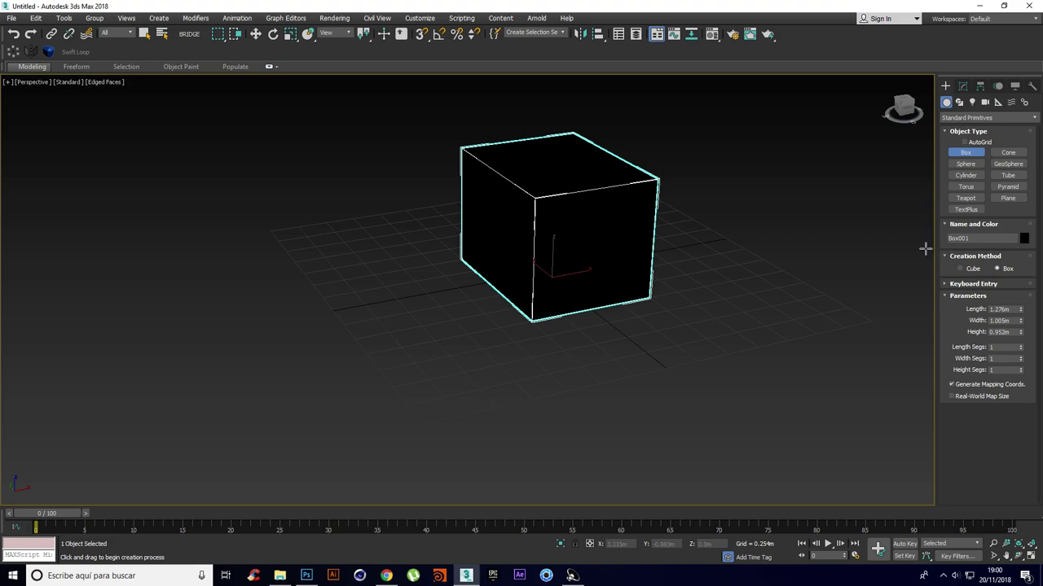
Step: Assign the grey 01 - Default material to the box
{"action": "key", "text": "m"}
{"action": "left_click", "coordinate": [302, 280]}
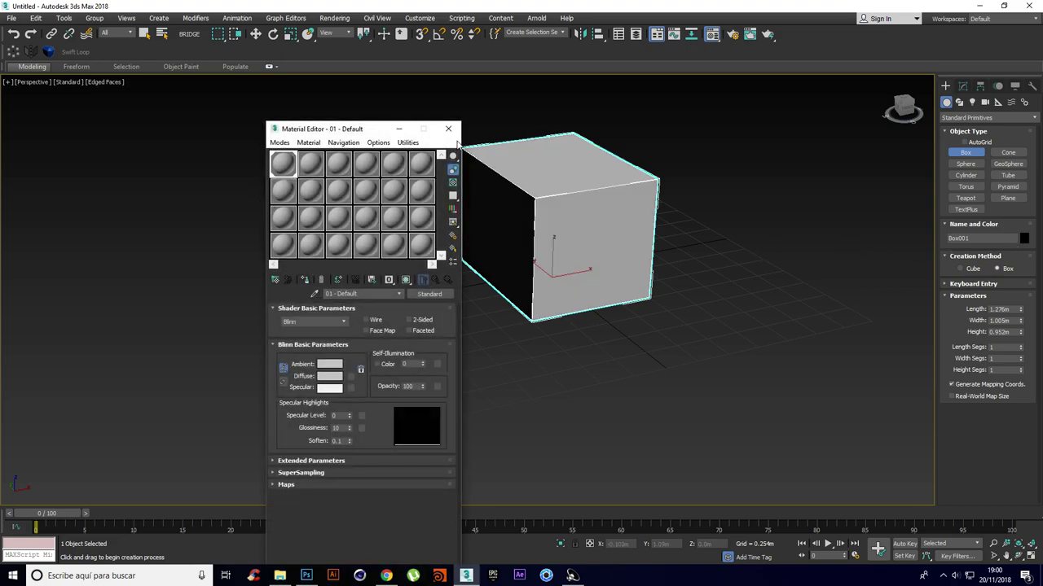
{"action": "left_click", "coordinate": [448, 129]}
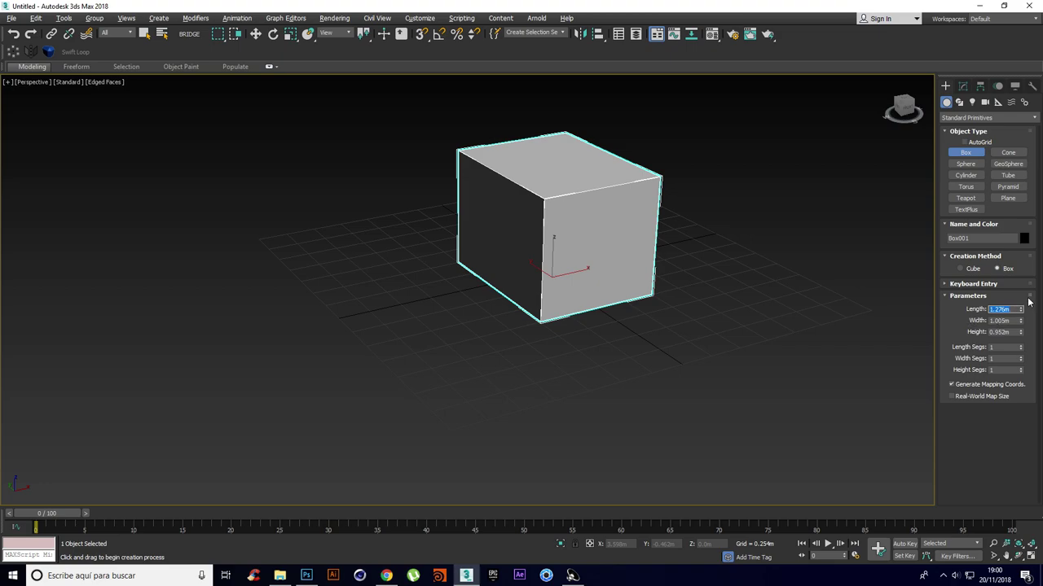
Step: Set the box's length, width and height to 1 m each
{"action": "left_click_drag", "start_coordinate": [1021, 309], "coordinate": [1020, 324]}
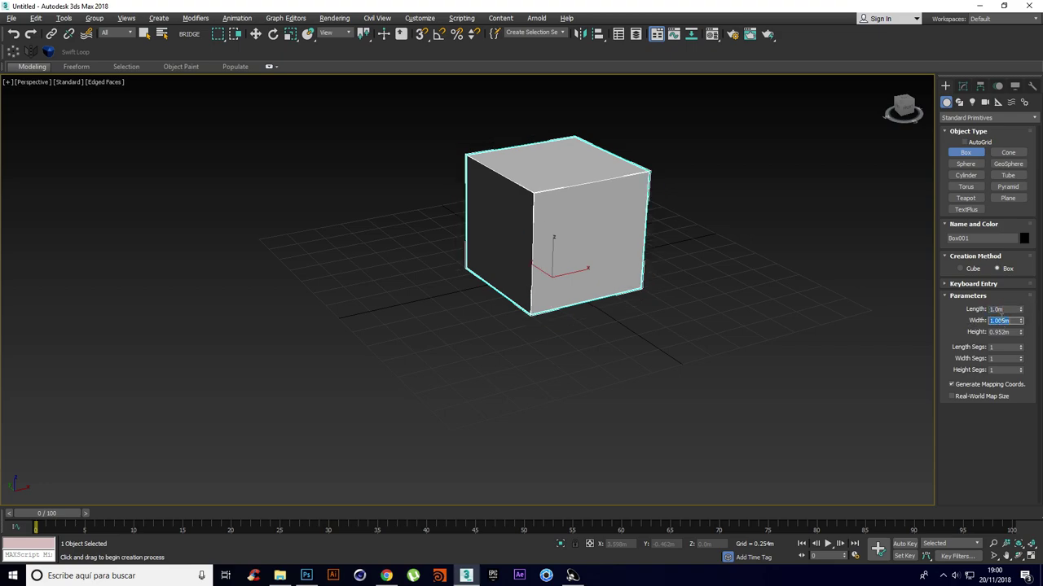
{"action": "type", "text": "1"}
{"action": "key", "text": "Tab"}
{"action": "key", "text": "Return"}
{"action": "middle_click_drag", "start_coordinate": [693, 265], "coordinate": [644, 275], "text": "alt"}
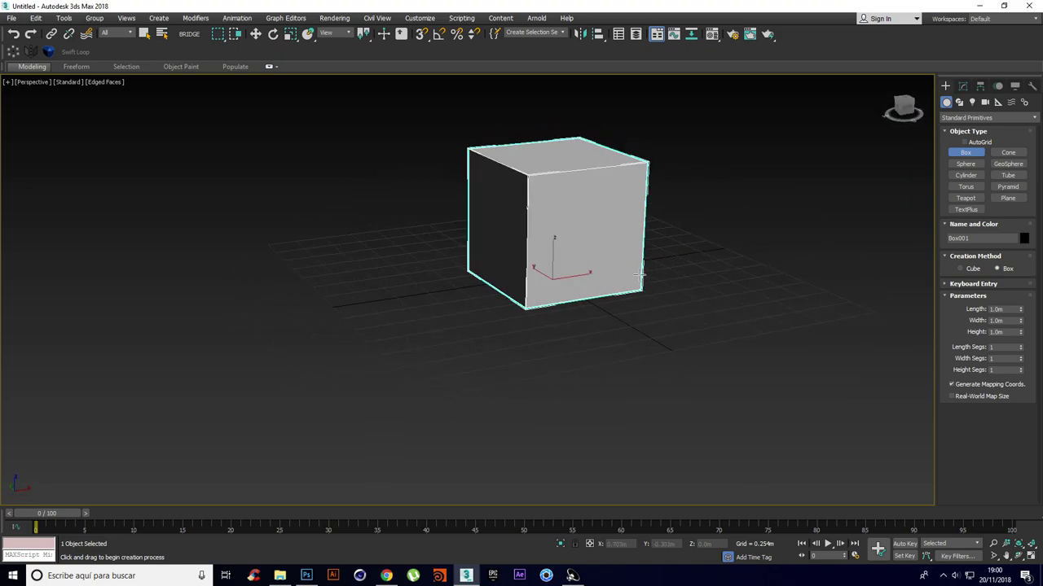
Step: Convert the box to an Editable Poly
{"action": "key", "text": "w"}
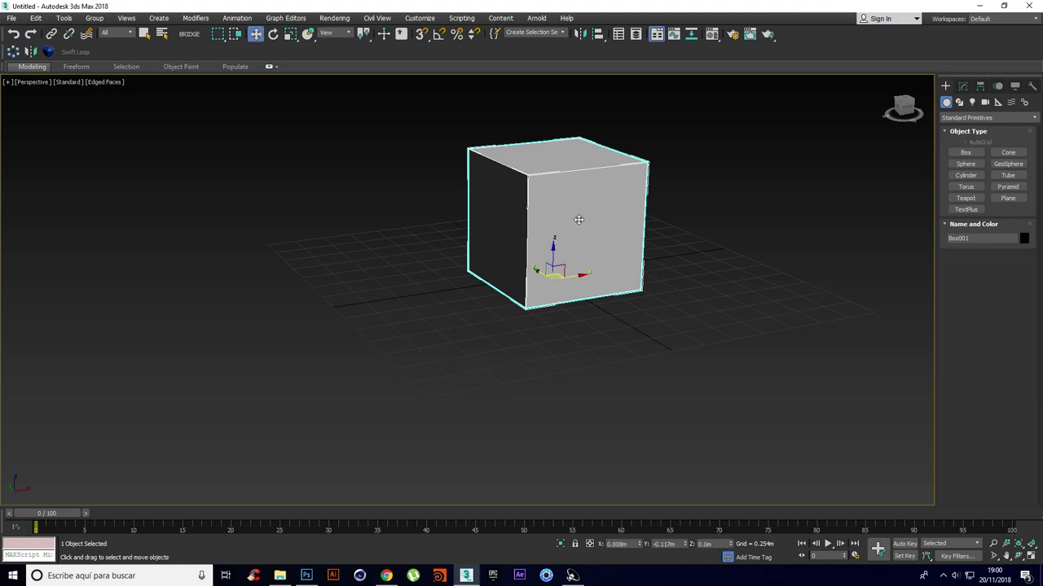
{"action": "right_click", "coordinate": [579, 215]}
{"action": "mouse_move", "coordinate": [612, 327]}
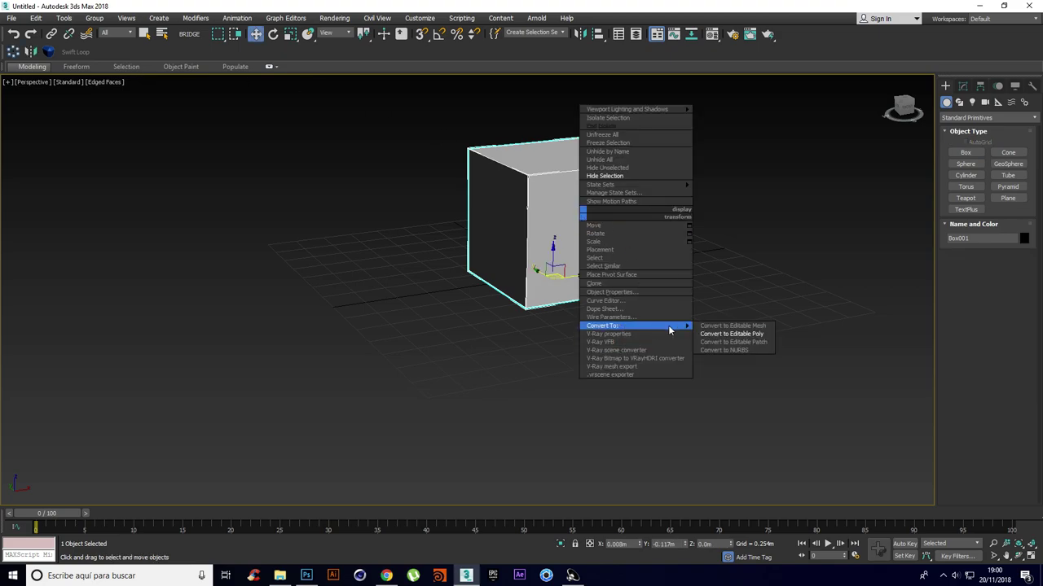
{"action": "left_click", "coordinate": [732, 335]}
{"action": "middle_click_drag", "start_coordinate": [702, 310], "coordinate": [135, 155], "text": "alt"}
Step: Use Swift Loop to insert two vertical and two horizontal edge loops near the borders of the box's front face
{"action": "left_click", "coordinate": [81, 53]}
{"action": "mouse_move", "coordinate": [557, 214]}
{"action": "middle_mouse_down", "text": "alt"}
{"action": "mouse_move", "coordinate": [540, 214]}
{"action": "mouse_move", "coordinate": [550, 214]}
{"action": "middle_mouse_up", "text": "alt"}
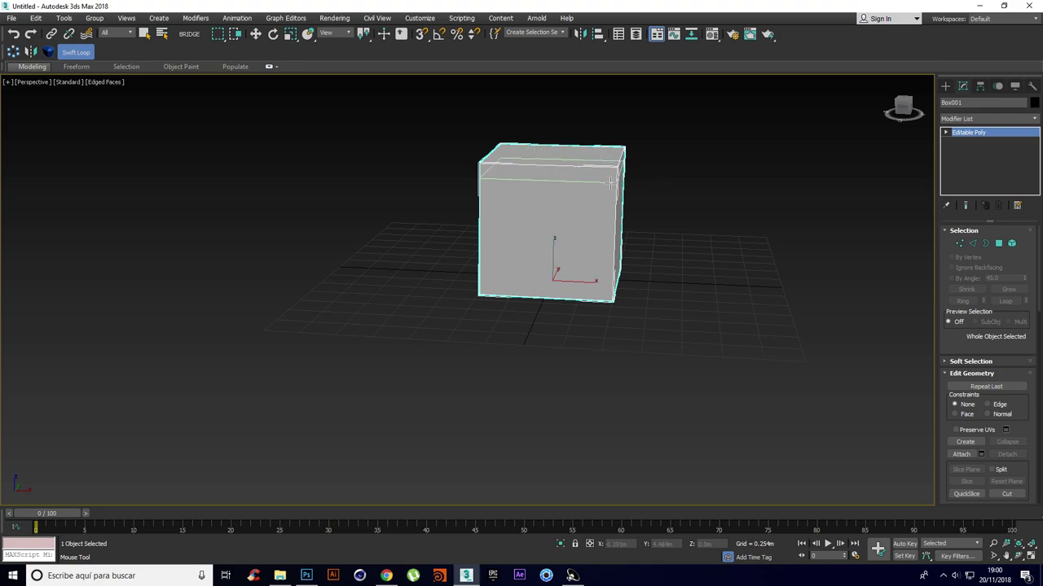
{"action": "middle_click_drag", "start_coordinate": [557, 172], "coordinate": [519, 172], "text": "alt"}
{"action": "scroll", "coordinate": [508, 187], "scroll_direction": "up", "scroll_amount": 2}
{"action": "left_click", "coordinate": [520, 159]}
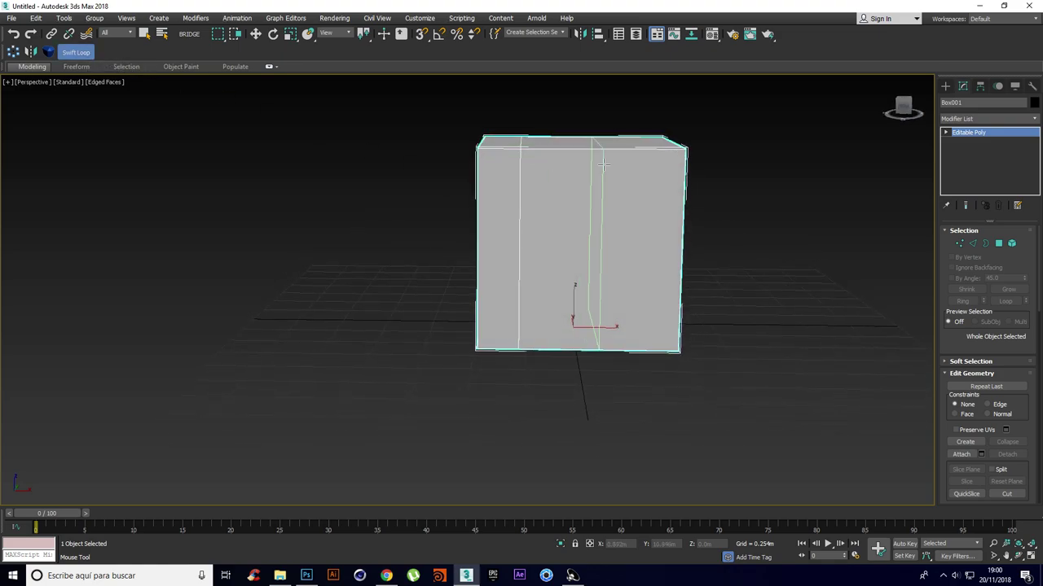
{"action": "left_click", "coordinate": [640, 163]}
{"action": "middle_click_drag", "start_coordinate": [654, 167], "coordinate": [662, 171], "text": "alt"}
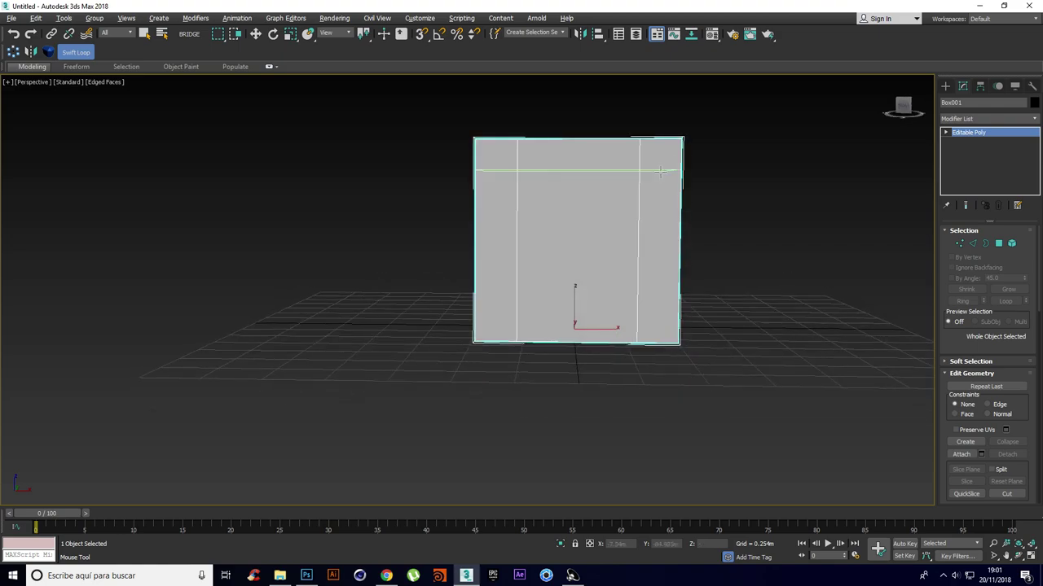
{"action": "left_click", "coordinate": [660, 180]}
{"action": "left_click", "coordinate": [658, 305]}
Step: Insert two vertical edge loops near the borders of the box's side faces, working in the Left view
{"action": "key", "text": "f"}
{"action": "scroll", "coordinate": [477, 274], "scroll_direction": "up", "scroll_amount": 4}
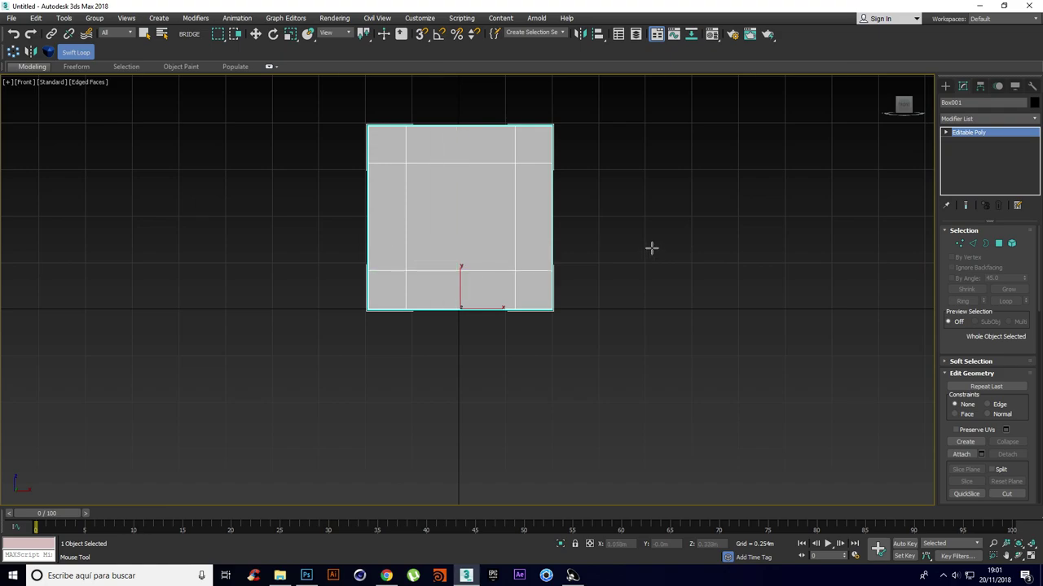
{"action": "key", "text": "l"}
{"action": "scroll", "coordinate": [465, 225], "scroll_direction": "up", "scroll_amount": 4}
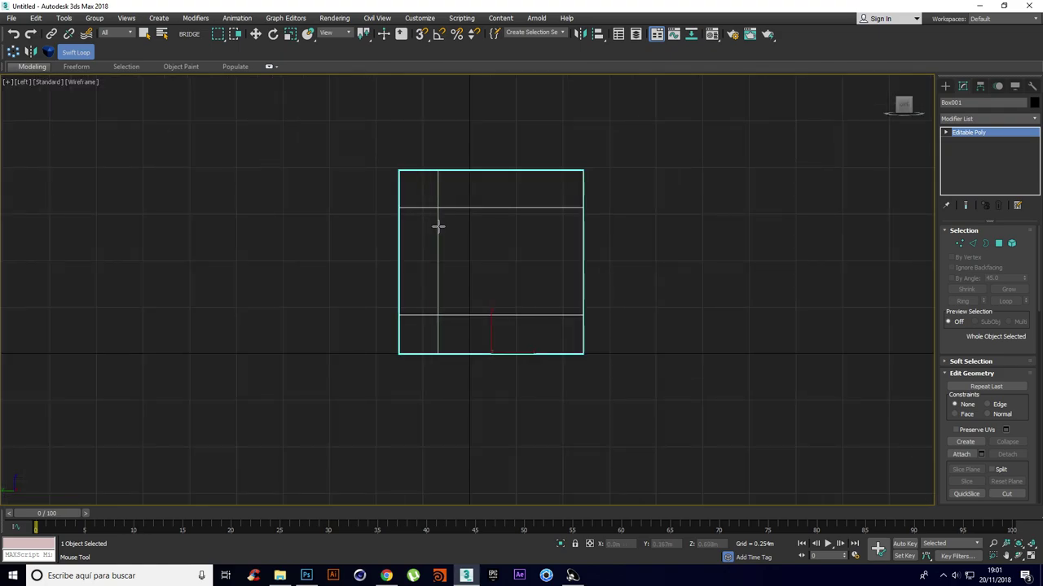
{"action": "left_click", "coordinate": [437, 226]}
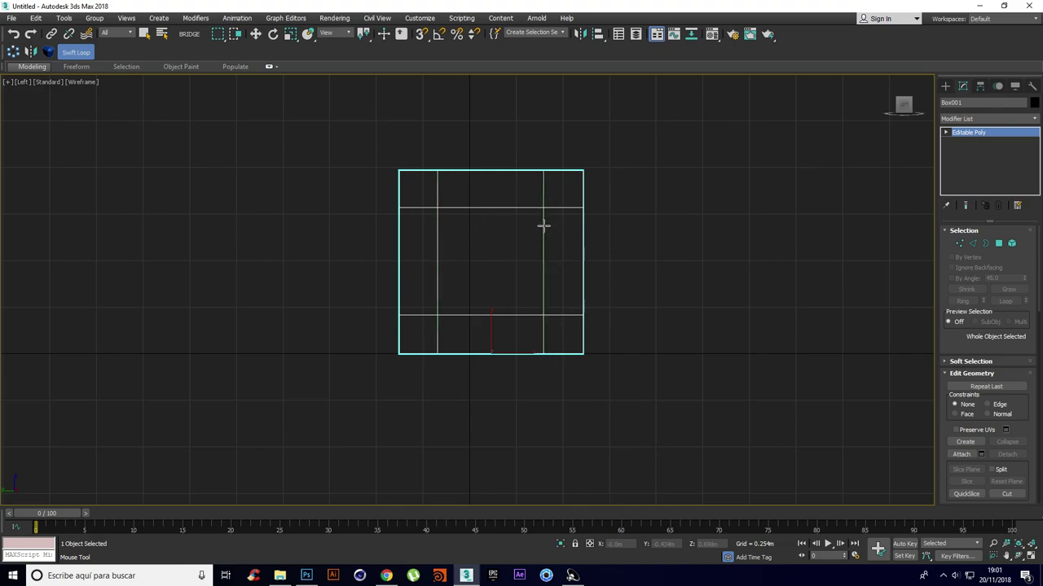
Step: Return to the Perspective view and display the box with default shading and edged faces
{"action": "key", "text": "p"}
{"action": "mouse_move", "coordinate": [649, 237]}
{"action": "middle_mouse_down", "text": "alt"}
{"action": "mouse_move", "coordinate": [657, 247]}
{"action": "mouse_move", "coordinate": [629, 265]}
{"action": "middle_mouse_up", "text": "alt"}
{"action": "left_click", "coordinate": [98, 82]}
{"action": "left_click", "coordinate": [130, 92]}
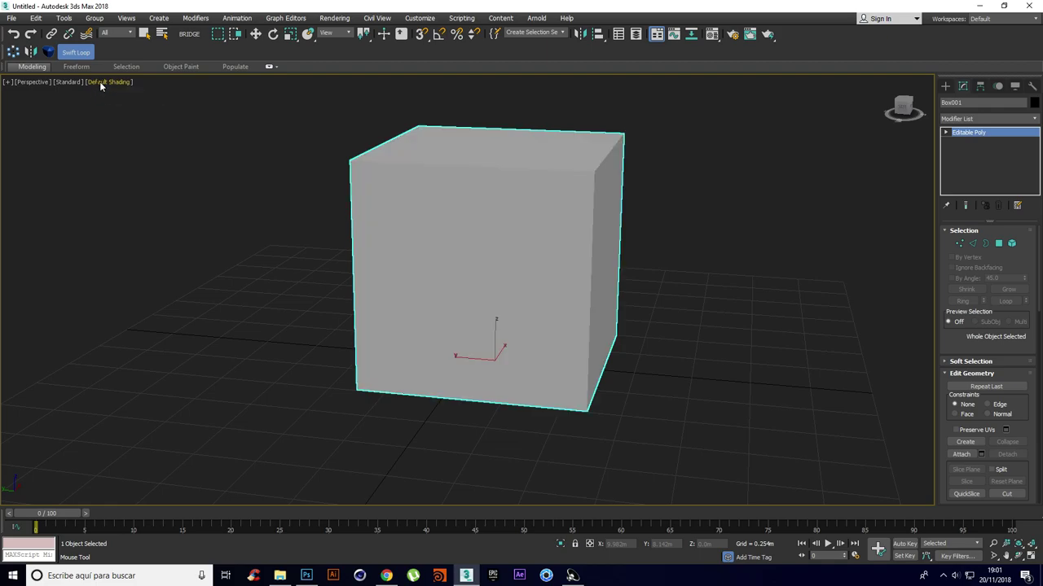
{"action": "left_click", "coordinate": [119, 82]}
{"action": "left_click", "coordinate": [146, 190]}
{"action": "mouse_move", "coordinate": [366, 268]}
{"action": "middle_mouse_down", "text": "alt"}
{"action": "mouse_move", "coordinate": [464, 260]}
{"action": "mouse_move", "coordinate": [499, 246]}
{"action": "middle_mouse_up", "text": "alt"}
{"action": "scroll", "coordinate": [500, 246], "scroll_direction": "down", "scroll_amount": 3}
Step: End Swift Loop and move the vertices of the upper horizontal loop up by about 0.024 m
{"action": "key", "text": "1"}
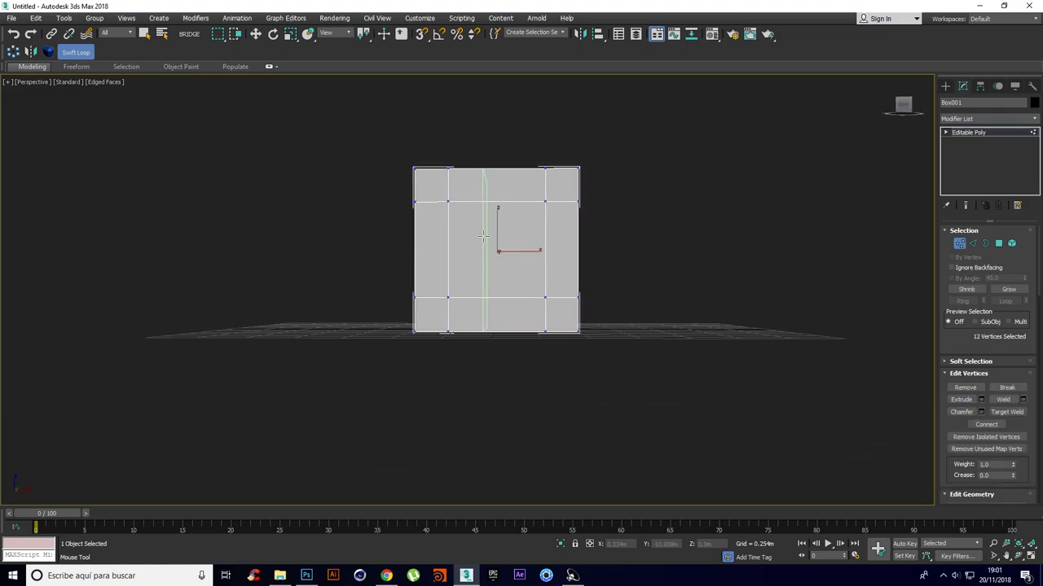
{"action": "key", "text": "1"}
{"action": "key", "text": "1"}
{"action": "right_click", "coordinate": [456, 223]}
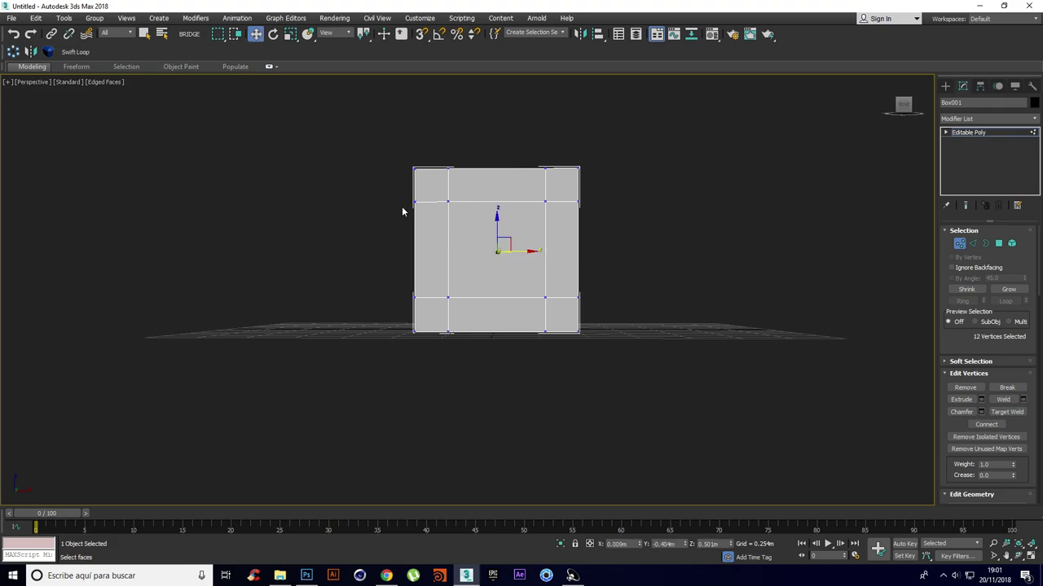
{"action": "middle_click_drag", "start_coordinate": [402, 208], "coordinate": [405, 218], "text": "alt"}
{"action": "left_click_drag", "start_coordinate": [588, 222], "coordinate": [622, 228]}
{"action": "mouse_move", "coordinate": [622, 228]}
{"action": "middle_mouse_down", "text": "alt"}
{"action": "mouse_move", "coordinate": [629, 237]}
{"action": "mouse_move", "coordinate": [607, 231]}
{"action": "middle_mouse_up", "text": "alt"}
{"action": "left_click_drag", "start_coordinate": [496, 188], "coordinate": [498, 186]}
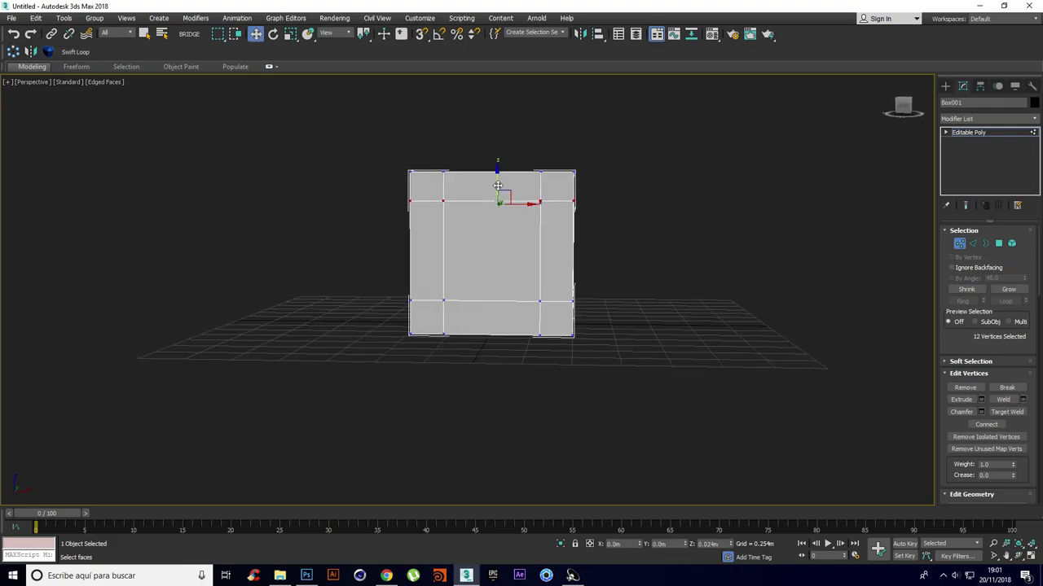
Step: Move the vertices of the front's two vertical loops outward in the Front view, the right loop by about 0.039 m
{"action": "left_click_drag", "start_coordinate": [479, 378], "coordinate": [480, 379]}
{"action": "middle_click_drag", "start_coordinate": [481, 378], "coordinate": [531, 355], "text": "alt"}
{"action": "mouse_move", "coordinate": [436, 301]}
{"action": "middle_mouse_down", "text": "alt"}
{"action": "mouse_move", "coordinate": [575, 300]}
{"action": "mouse_move", "coordinate": [424, 293]}
{"action": "middle_mouse_up", "text": "alt"}
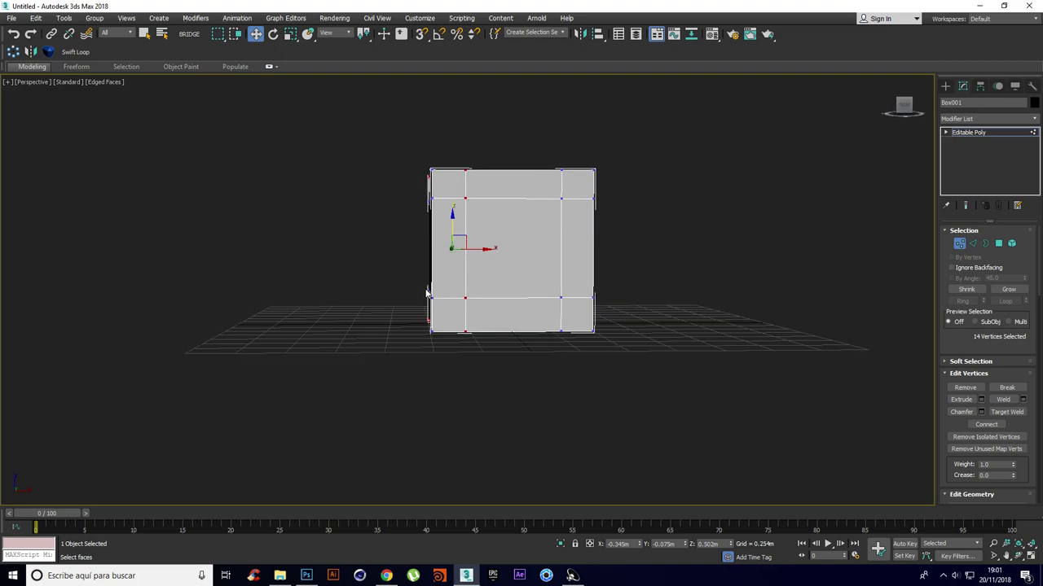
{"action": "key", "text": "f"}
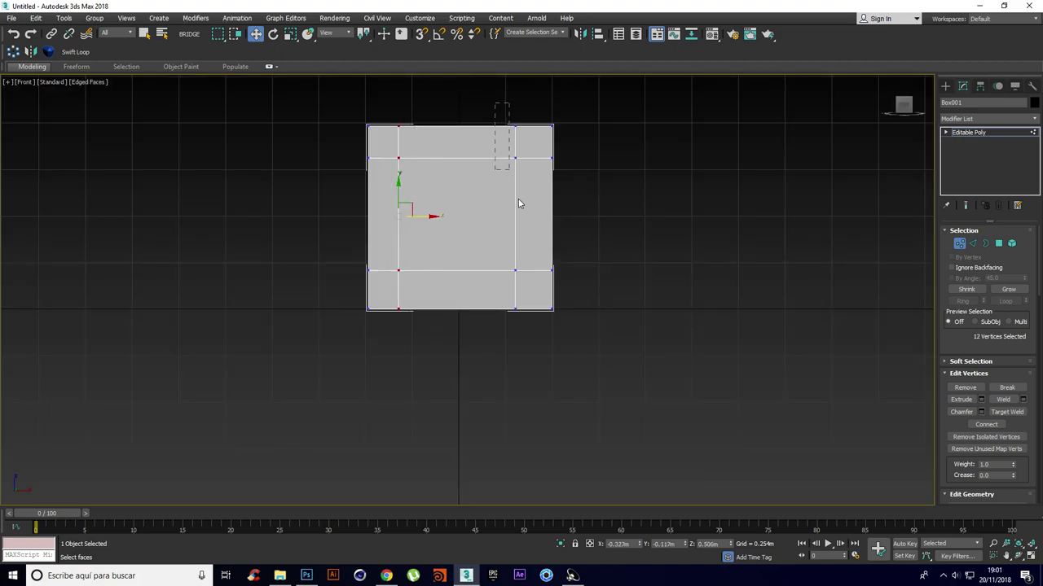
{"action": "left_click_drag", "start_coordinate": [543, 219], "coordinate": [550, 218]}
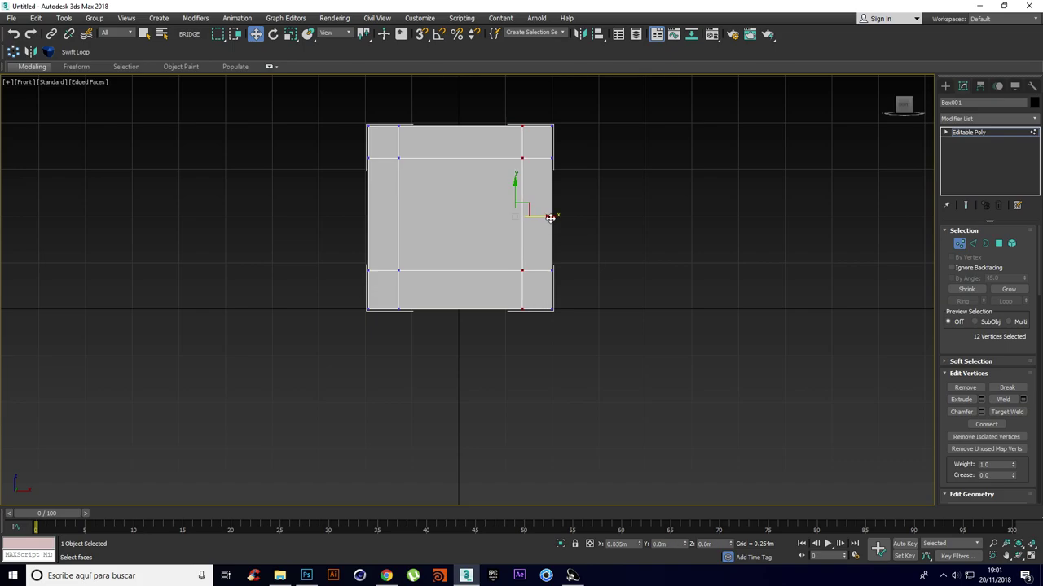
{"action": "middle_click_drag", "start_coordinate": [557, 232], "coordinate": [390, 265], "text": "alt"}
Step: Select the large central polygon on each of the box's four vertical sides in the Perspective view
{"action": "key", "text": "p"}
{"action": "left_click", "coordinate": [713, 310]}
{"action": "key", "text": "4"}
{"action": "left_click", "coordinate": [526, 246]}
{"action": "left_click", "coordinate": [390, 265], "text": "ctrl"}
{"action": "middle_click_drag", "start_coordinate": [305, 269], "coordinate": [400, 268], "text": "alt"}
{"action": "left_click", "coordinate": [324, 274], "text": "ctrl"}
{"action": "middle_click_drag", "start_coordinate": [238, 285], "coordinate": [435, 293], "text": "alt"}
{"action": "left_click", "coordinate": [365, 282], "text": "ctrl"}
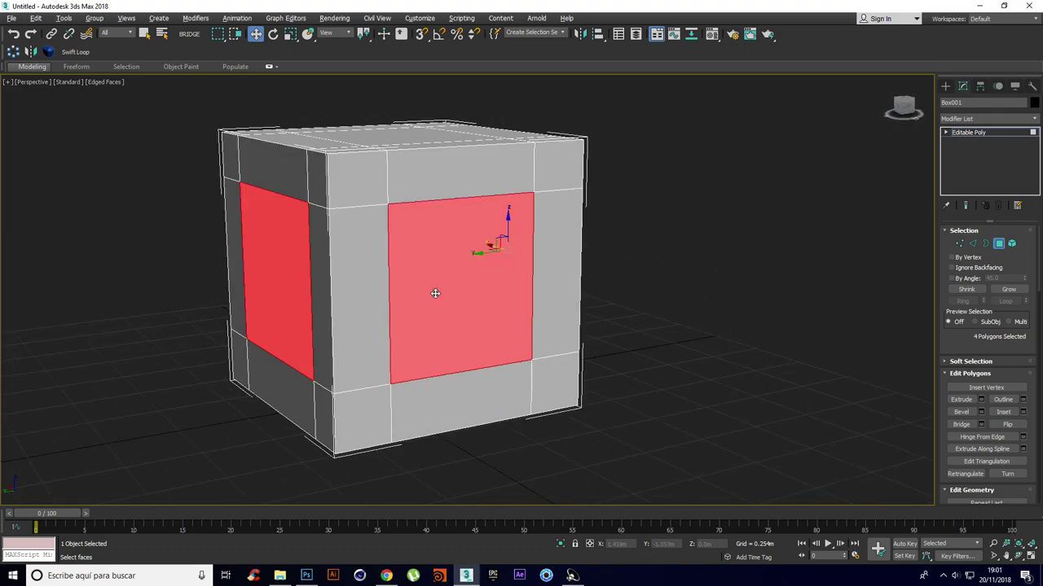
Step: Extrude the four selected side polygons inward to form recessed panels, and clear the selection
{"action": "left_click", "coordinate": [981, 399]}
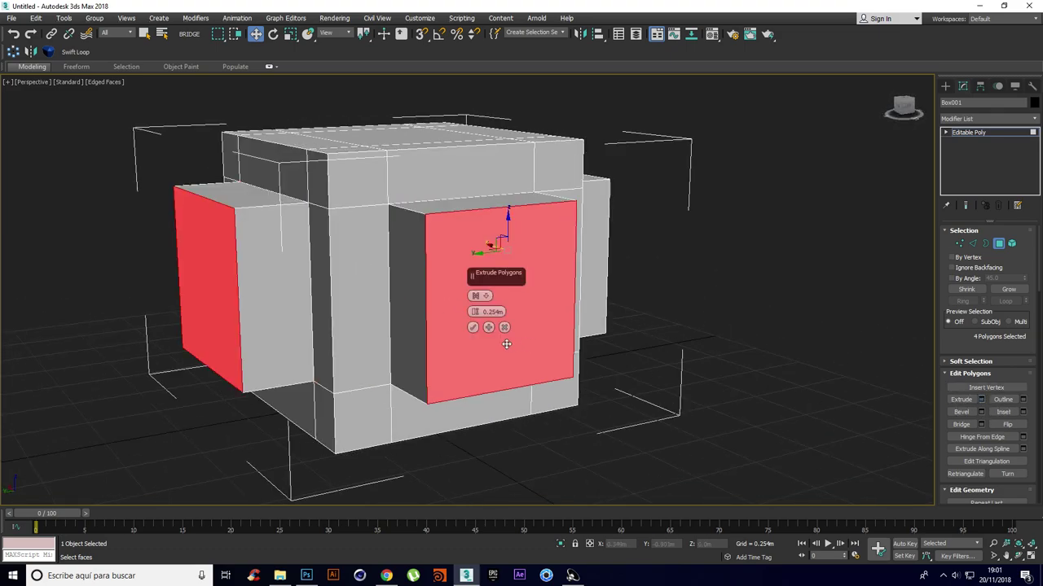
{"action": "left_click_drag", "start_coordinate": [474, 312], "coordinate": [470, 383]}
{"action": "middle_click_drag", "start_coordinate": [470, 382], "coordinate": [635, 331], "text": "alt"}
{"action": "left_click", "coordinate": [473, 328]}
{"action": "left_click", "coordinate": [636, 332]}
Step: Clone the tall border polygon beside a side panel outward from the crate as a separate object named Liston
{"action": "middle_click_drag", "start_coordinate": [533, 337], "coordinate": [457, 301], "text": "alt"}
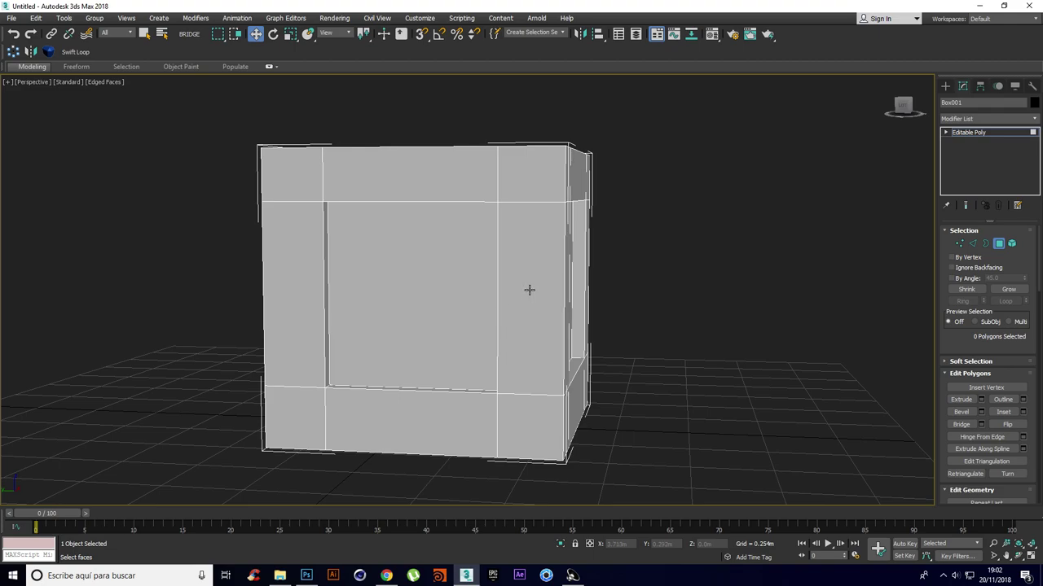
{"action": "mouse_move", "coordinate": [455, 367]}
{"action": "middle_mouse_down", "text": "alt"}
{"action": "mouse_move", "coordinate": [437, 354]}
{"action": "mouse_move", "coordinate": [446, 349]}
{"action": "middle_mouse_up", "text": "alt"}
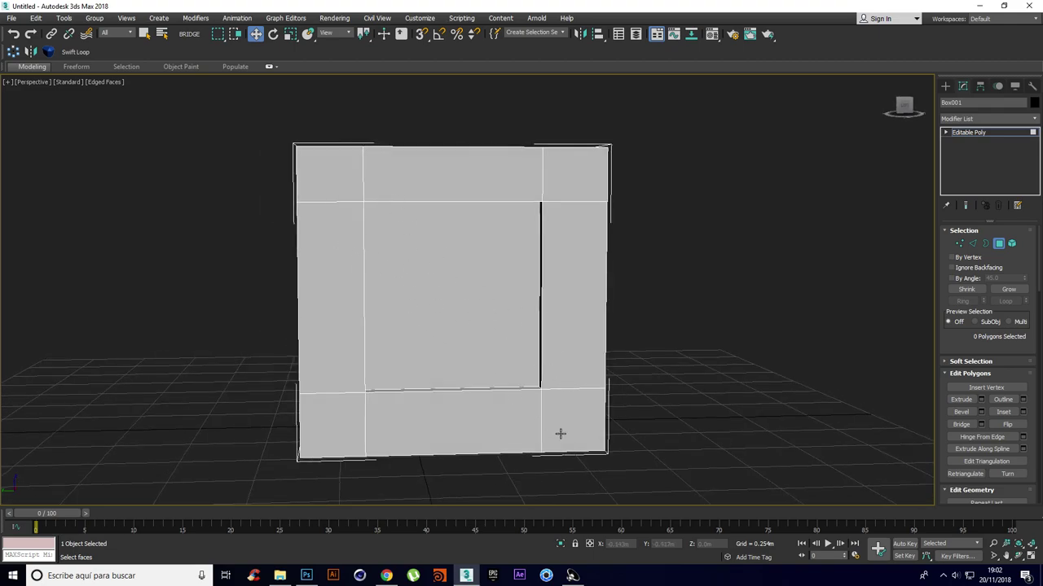
{"action": "middle_click_drag", "start_coordinate": [567, 381], "coordinate": [554, 244], "text": "alt"}
{"action": "left_click", "coordinate": [554, 245]}
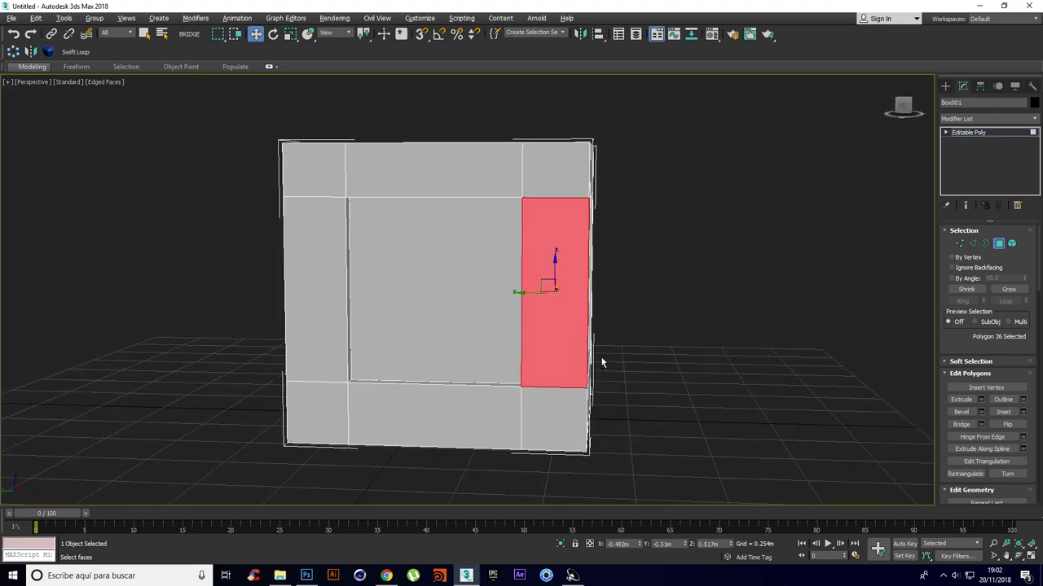
{"action": "middle_click_drag", "start_coordinate": [606, 361], "coordinate": [548, 362], "text": "alt"}
{"action": "mouse_move", "coordinate": [576, 304]}
{"action": "middle_mouse_down", "text": "alt"}
{"action": "mouse_move", "coordinate": [587, 309]}
{"action": "mouse_move", "coordinate": [576, 288]}
{"action": "middle_mouse_up", "text": "alt"}
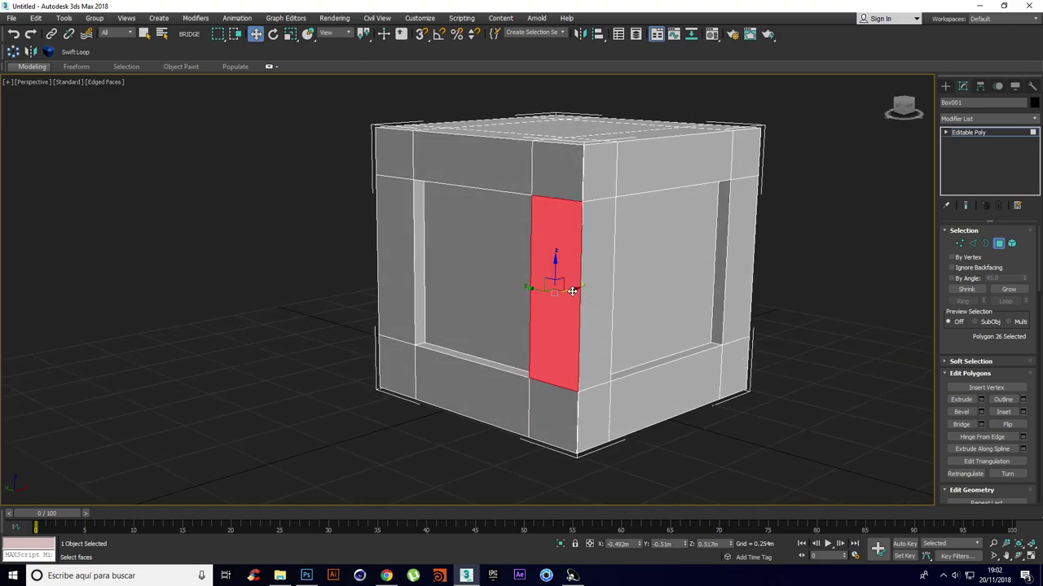
{"action": "left_click_drag", "start_coordinate": [573, 289], "coordinate": [531, 291], "text": "shift"}
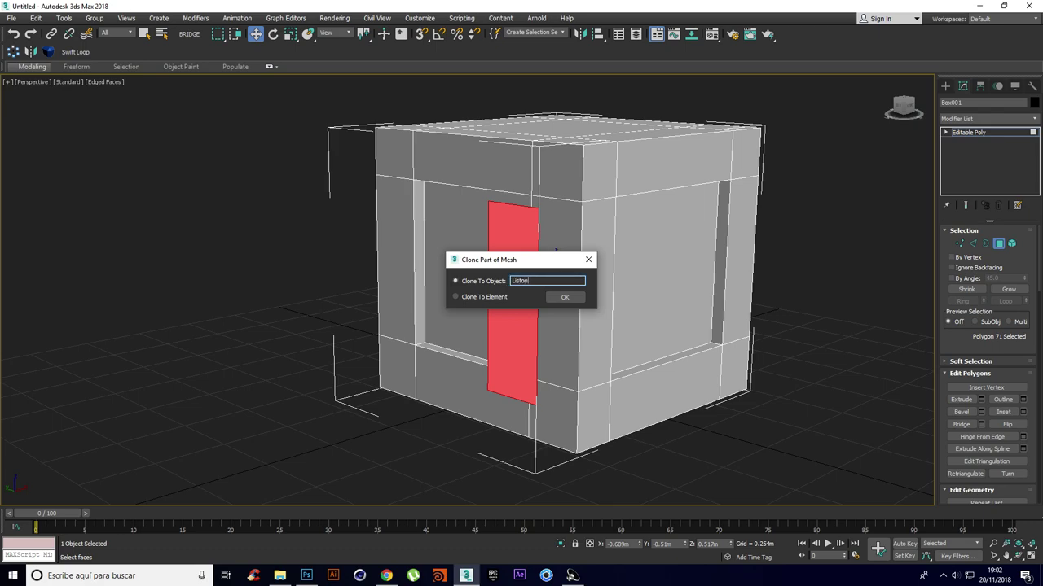
{"action": "key", "text": "Return"}
Step: Leave polygon editing on the crate and select the separate Liston object
{"action": "key", "text": "1"}
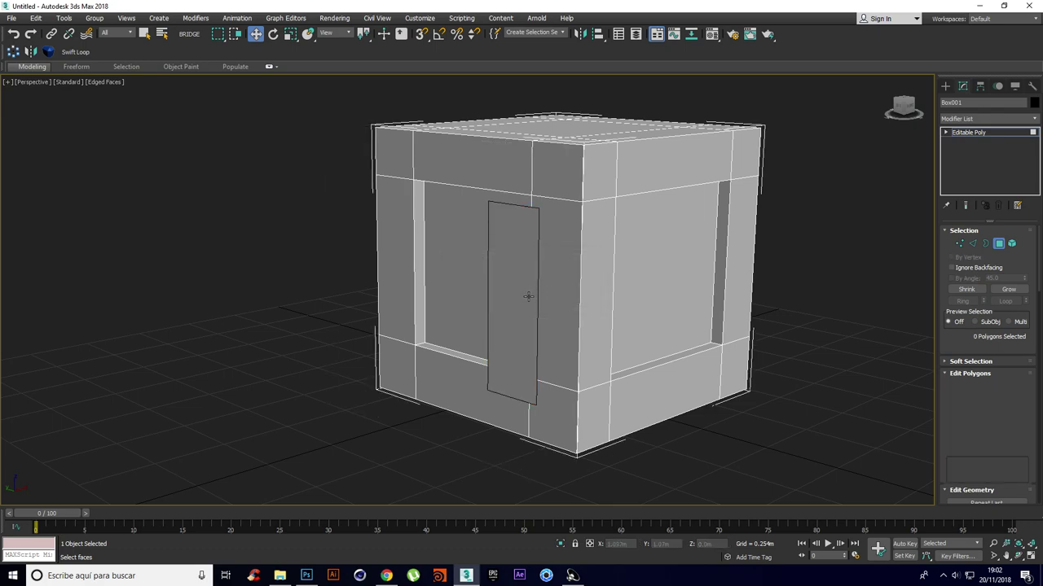
{"action": "key", "text": "1"}
{"action": "left_click", "coordinate": [519, 289]}
{"action": "middle_click_drag", "start_coordinate": [549, 335], "coordinate": [635, 329], "text": "alt"}
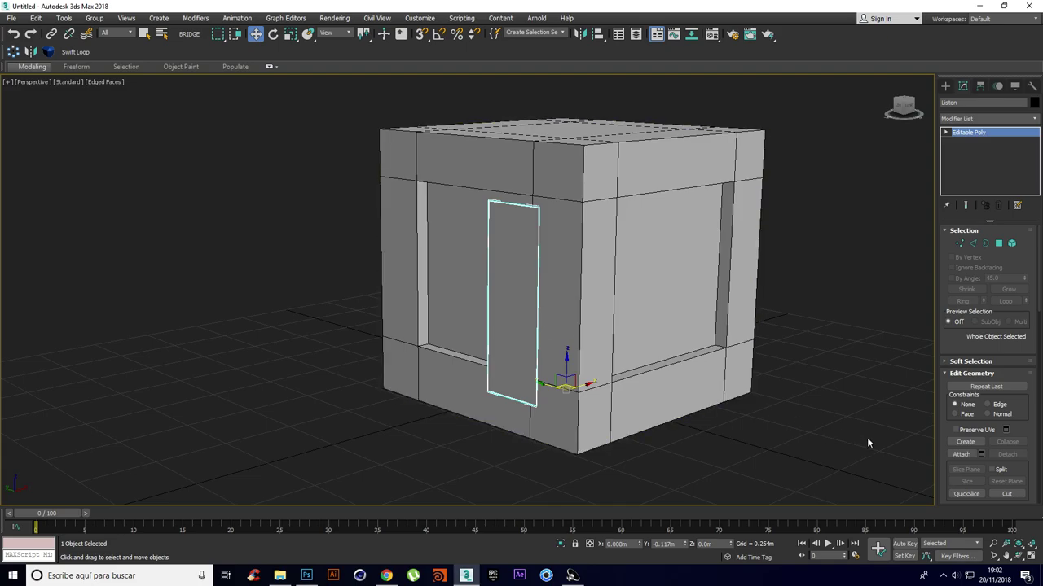
{"action": "middle_click_drag", "start_coordinate": [529, 303], "coordinate": [585, 335], "text": "alt"}
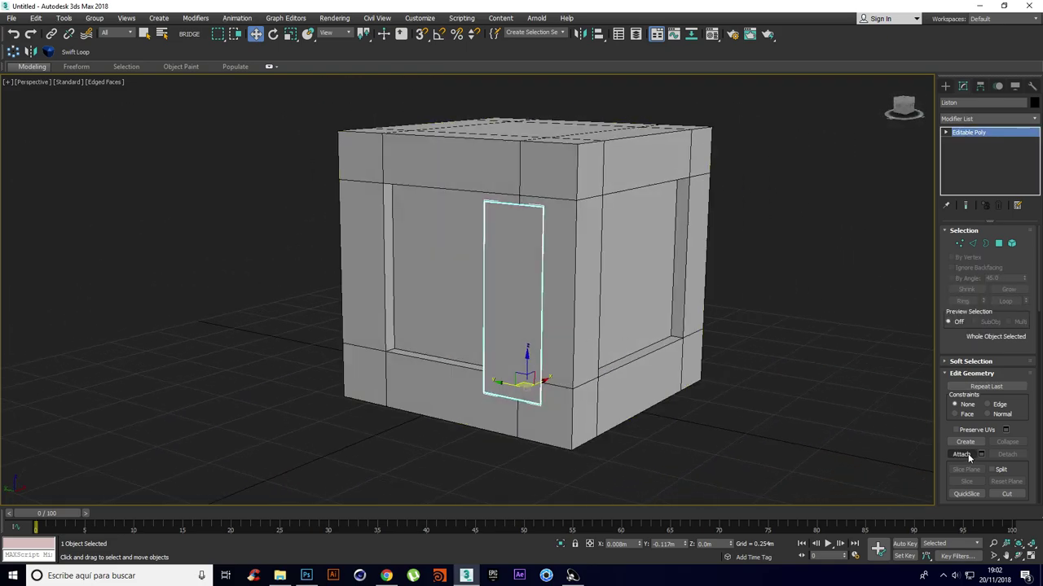
{"action": "scroll", "coordinate": [974, 405], "scroll_direction": "down", "scroll_amount": 4}
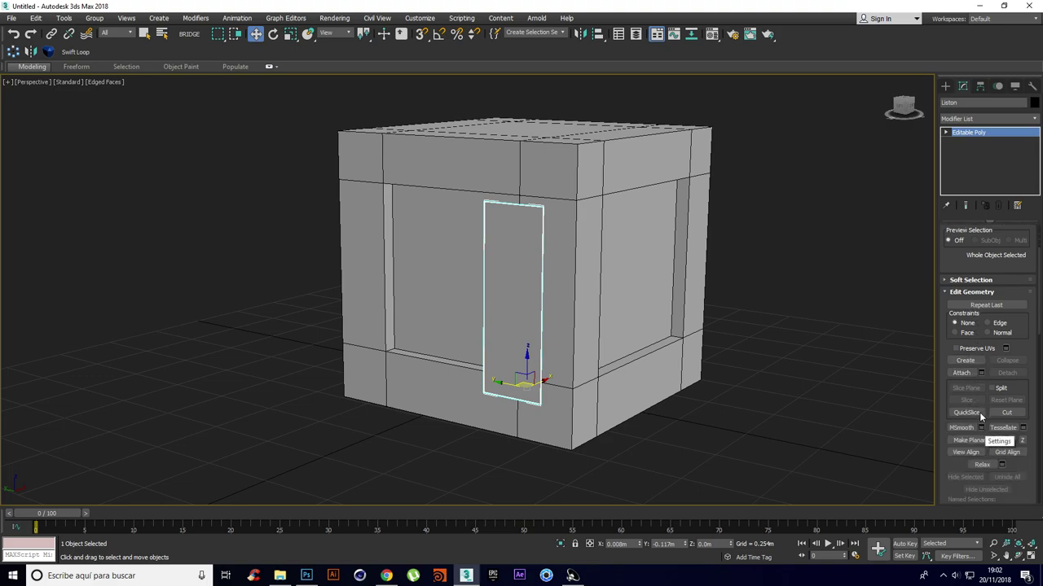
{"action": "scroll", "coordinate": [980, 400], "scroll_direction": "up", "scroll_amount": 4}
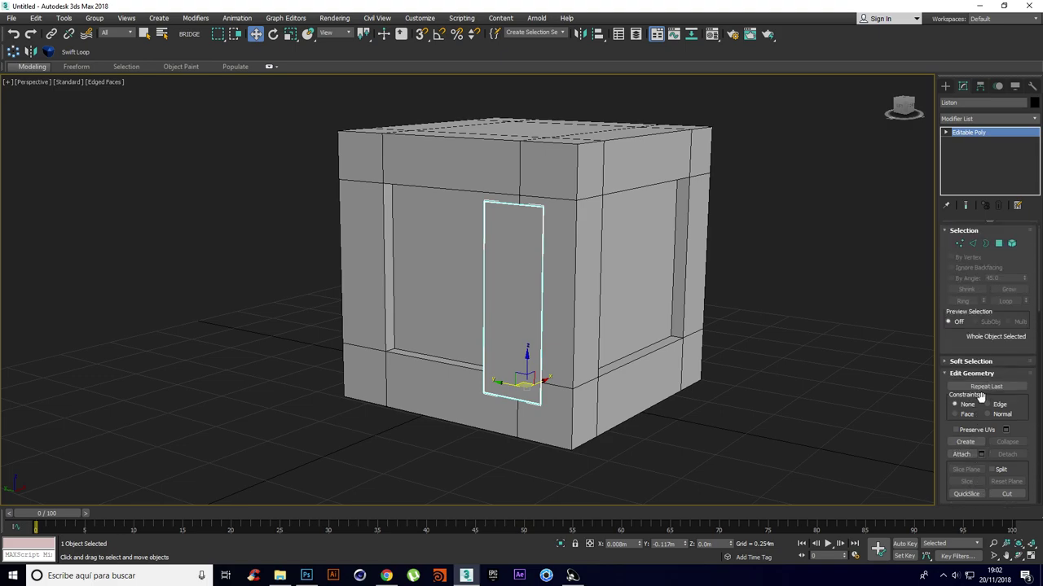
Step: Extrude the Liston object's single polygon outward to turn it into a slat with thickness
{"action": "key", "text": "4"}
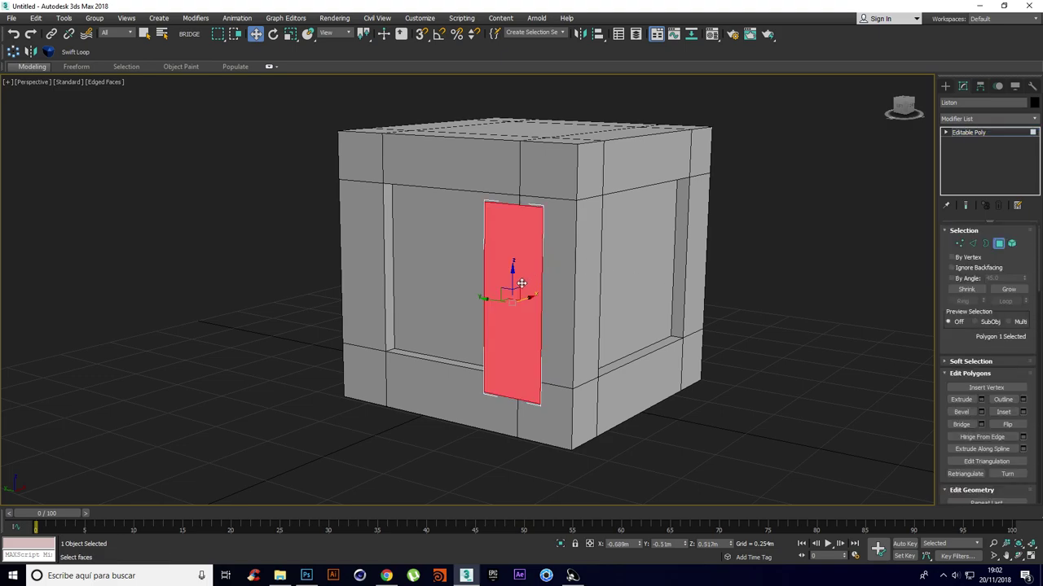
{"action": "left_click", "coordinate": [981, 399]}
{"action": "middle_click_drag", "start_coordinate": [662, 350], "coordinate": [537, 338], "text": "alt"}
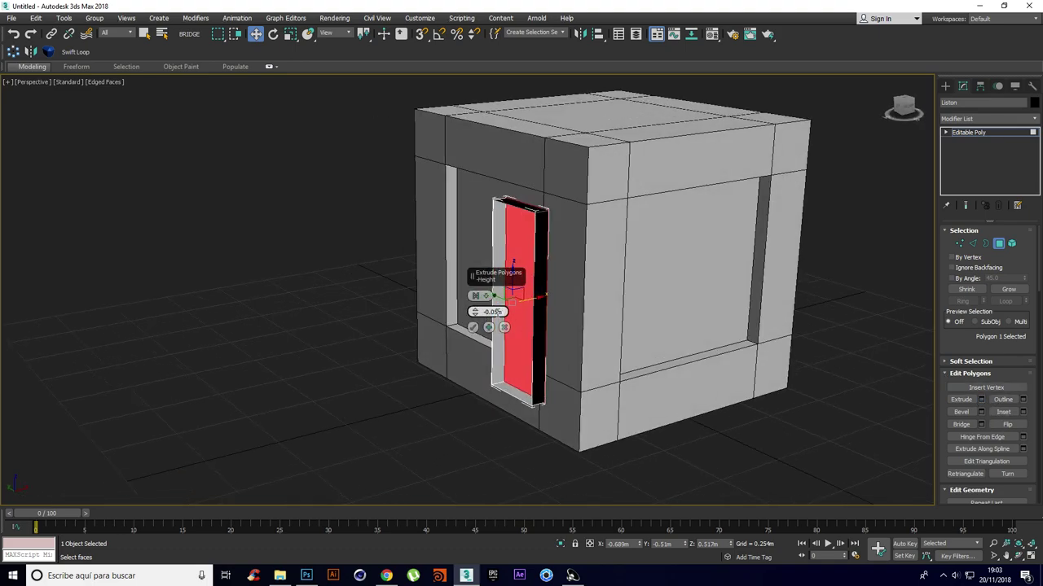
{"action": "left_click_drag", "start_coordinate": [474, 314], "coordinate": [478, 285]}
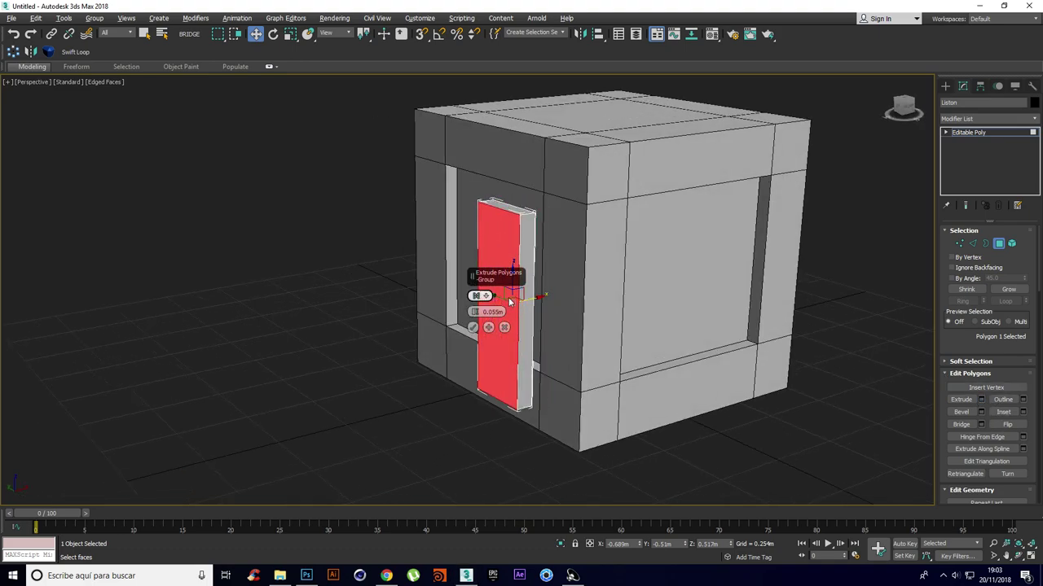
{"action": "middle_click_drag", "start_coordinate": [557, 304], "coordinate": [462, 319], "text": "alt"}
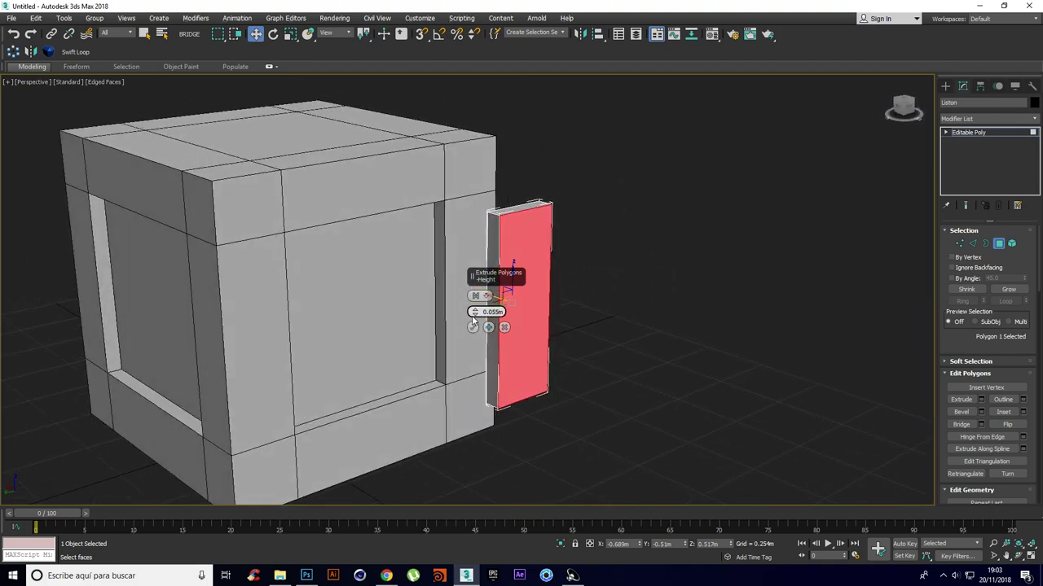
{"action": "left_click", "coordinate": [473, 327]}
{"action": "middle_click_drag", "start_coordinate": [534, 328], "coordinate": [683, 297], "text": "alt"}
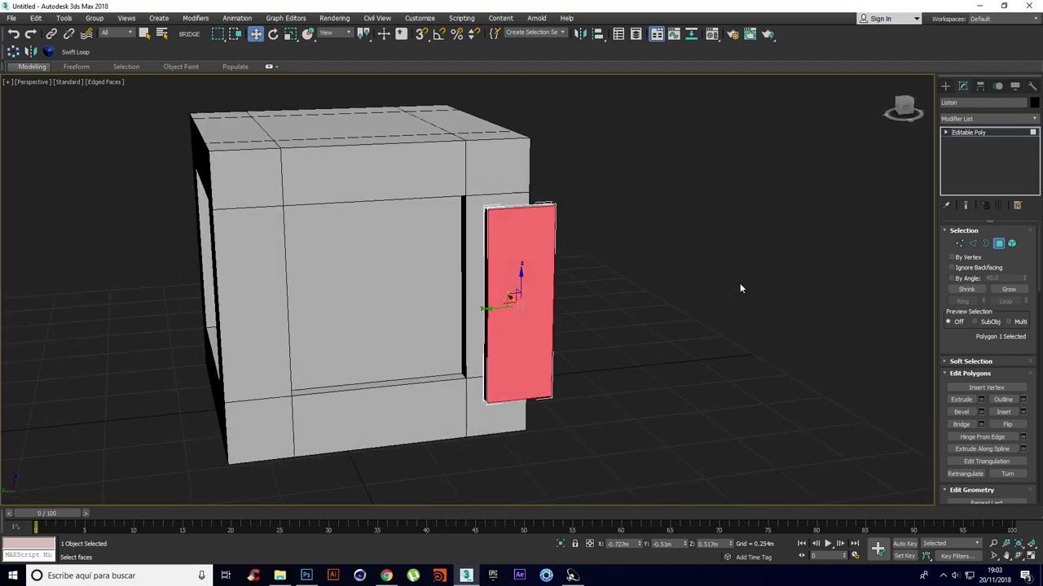
Step: Leave polygon editing and align the slat with the crate's center along Y, in front of the recessed side panel
{"action": "key", "text": "1"}
{"action": "middle_click_drag", "start_coordinate": [555, 304], "coordinate": [527, 309], "text": "alt"}
{"action": "key", "text": "1"}
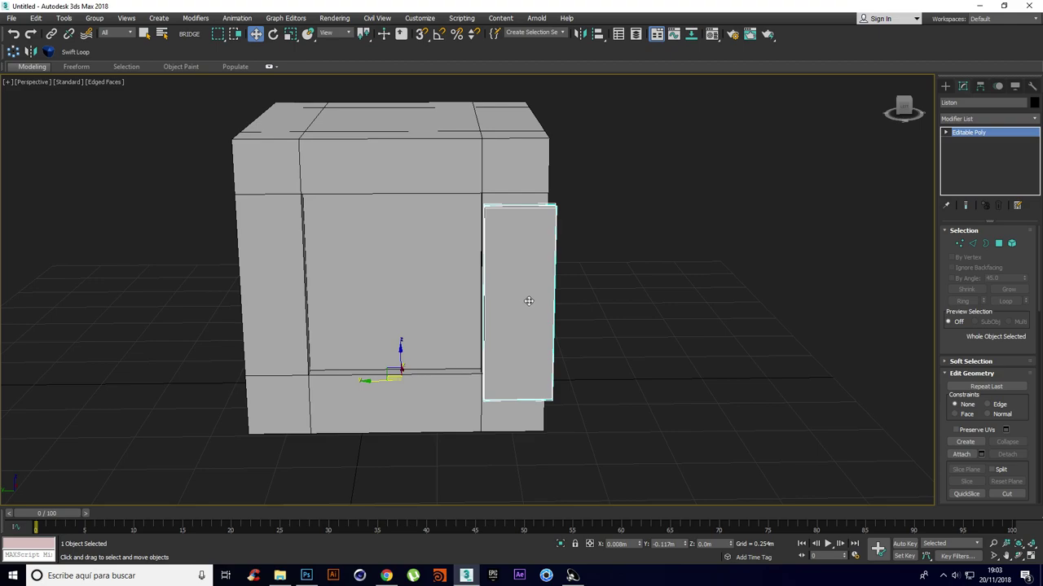
{"action": "left_click_drag", "start_coordinate": [381, 382], "coordinate": [276, 392]}
{"action": "middle_click_drag", "start_coordinate": [276, 392], "coordinate": [300, 386], "text": "alt"}
{"action": "left_click", "coordinate": [597, 35]}
{"action": "left_click", "coordinate": [483, 279]}
{"action": "left_click", "coordinate": [519, 372]}
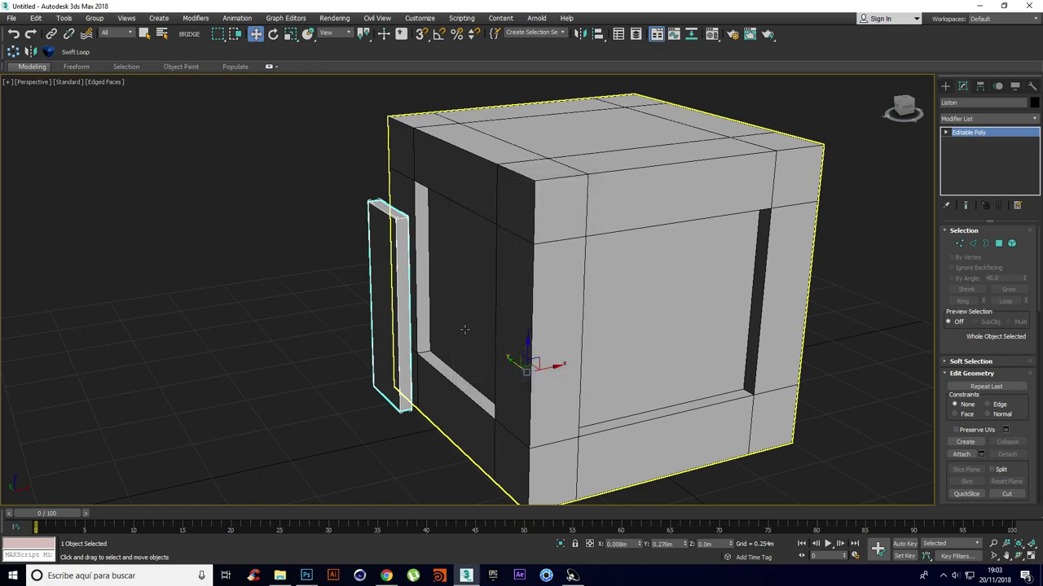
Step: Center the slat's pivot to its own geometry
{"action": "left_click", "coordinate": [980, 86]}
{"action": "left_click", "coordinate": [985, 160]}
{"action": "left_click", "coordinate": [988, 218]}
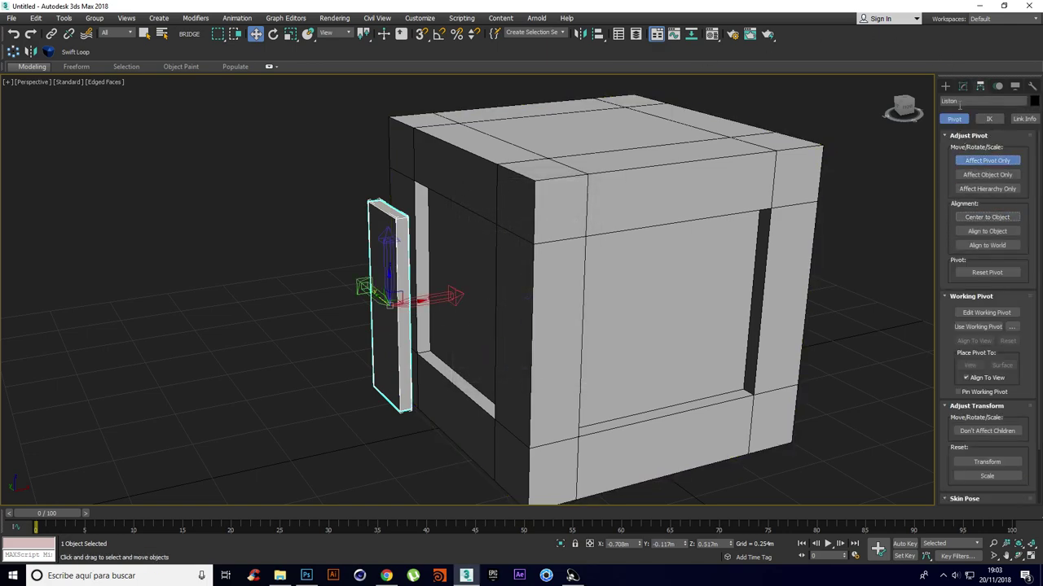
{"action": "left_click", "coordinate": [944, 86]}
Step: Move the slat along X into the side panel's recess and rotate it about 46 degrees so it lies diagonally
{"action": "left_click_drag", "start_coordinate": [413, 298], "coordinate": [464, 289]}
{"action": "middle_click_drag", "start_coordinate": [463, 289], "coordinate": [516, 278], "text": "alt"}
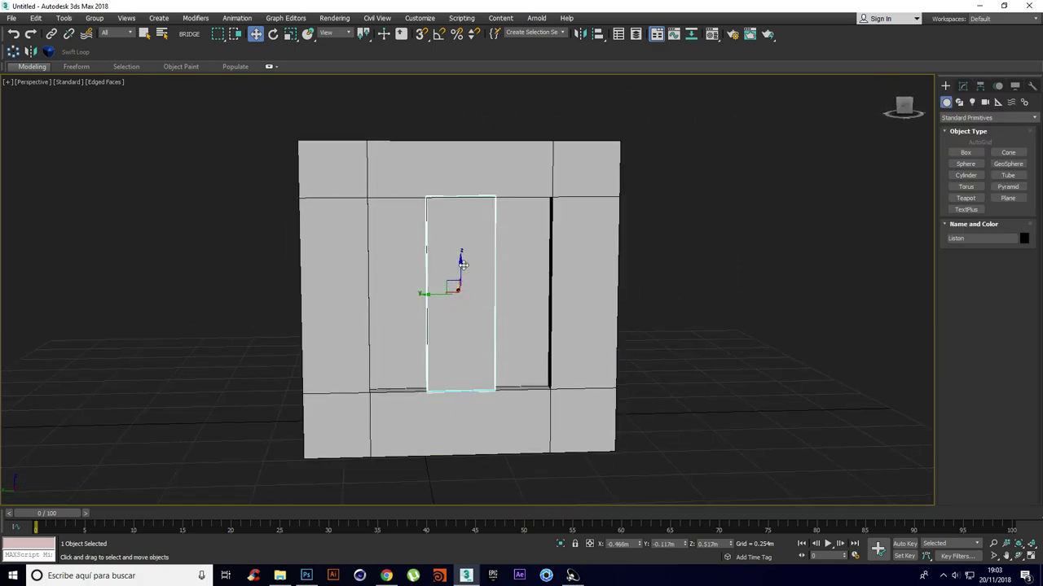
{"action": "key", "text": "e"}
{"action": "mouse_move", "coordinate": [478, 274]}
{"action": "left_mouse_down"}
{"action": "mouse_move", "coordinate": [470, 281]}
{"action": "mouse_move", "coordinate": [477, 269]}
{"action": "mouse_move", "coordinate": [464, 264]}
{"action": "left_mouse_up"}
{"action": "mouse_move", "coordinate": [429, 258]}
{"action": "left_mouse_down"}
{"action": "mouse_move", "coordinate": [413, 259]}
{"action": "mouse_move", "coordinate": [425, 245]}
{"action": "left_mouse_up"}
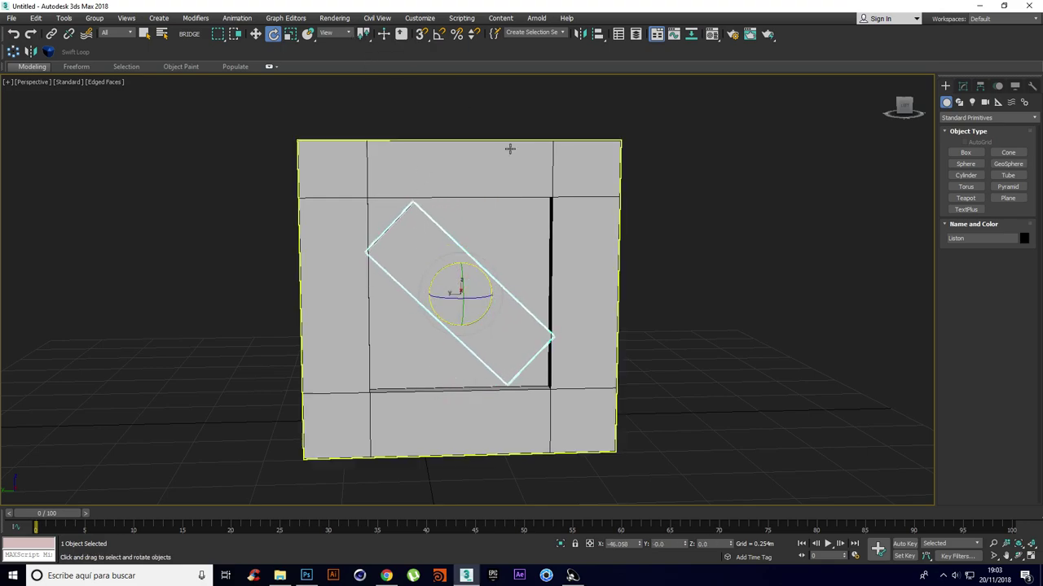
Step: Scale the slat along its length in the Left view using local axes, so both ends overlap the panel's frame
{"action": "scroll", "coordinate": [496, 170], "scroll_direction": "down", "scroll_amount": 3}
{"action": "key", "text": "f"}
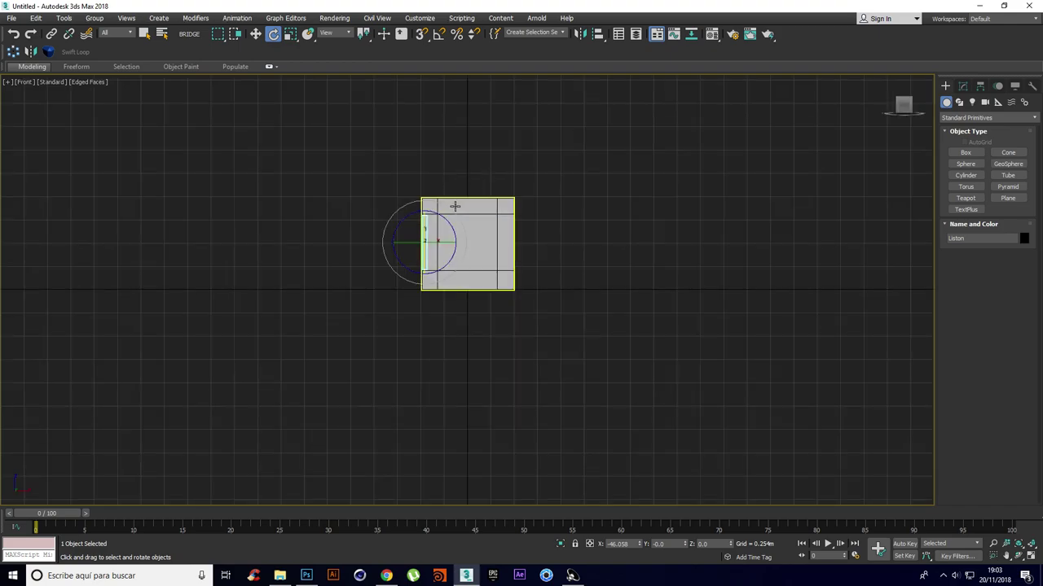
{"action": "key", "text": "l"}
{"action": "scroll", "coordinate": [454, 205], "scroll_direction": "up", "scroll_amount": 5}
{"action": "left_click", "coordinate": [333, 35]}
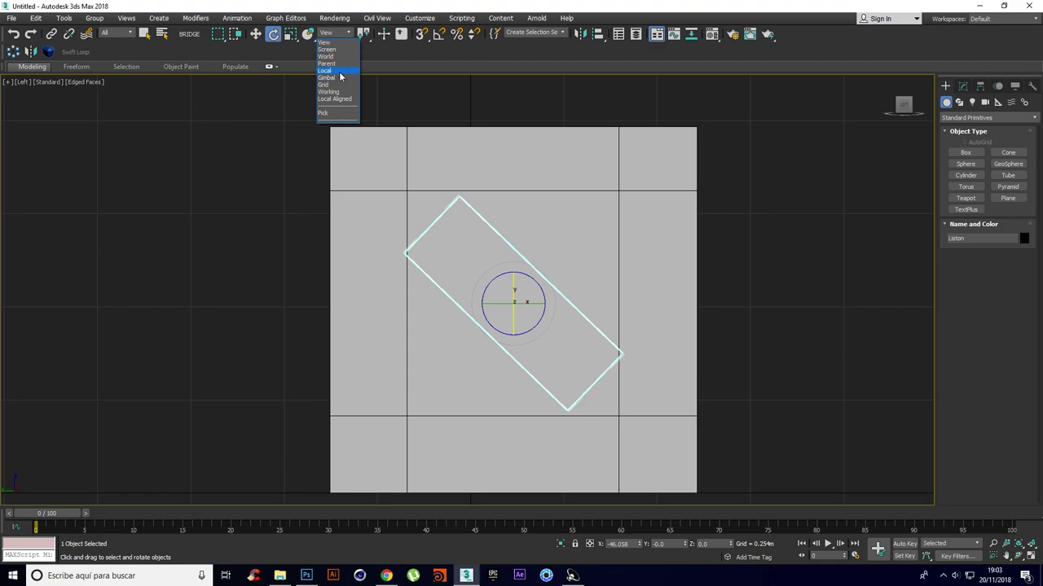
{"action": "left_click", "coordinate": [334, 70]}
{"action": "key", "text": "r"}
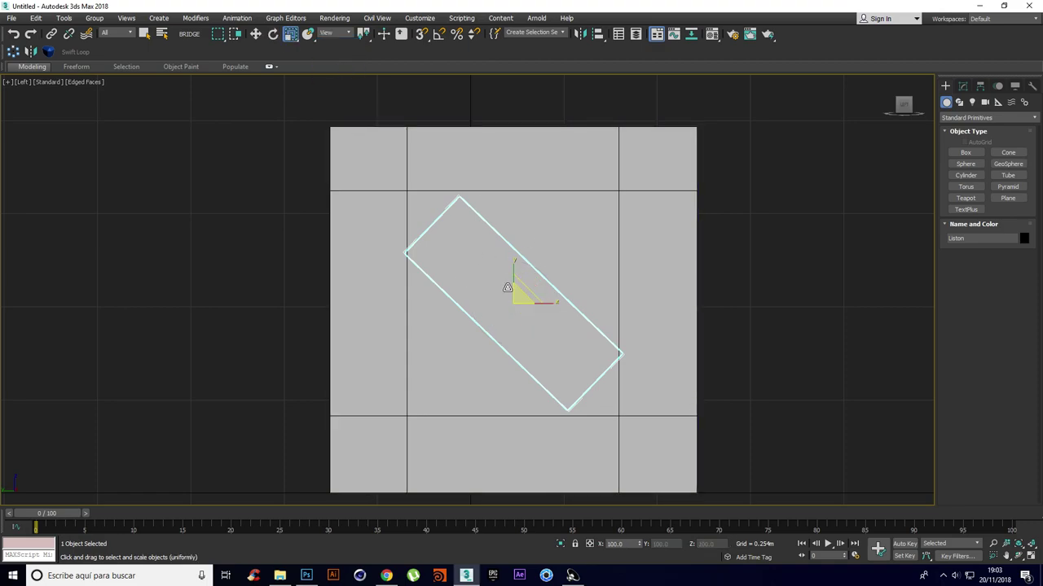
{"action": "left_click", "coordinate": [347, 34]}
{"action": "left_click", "coordinate": [337, 70]}
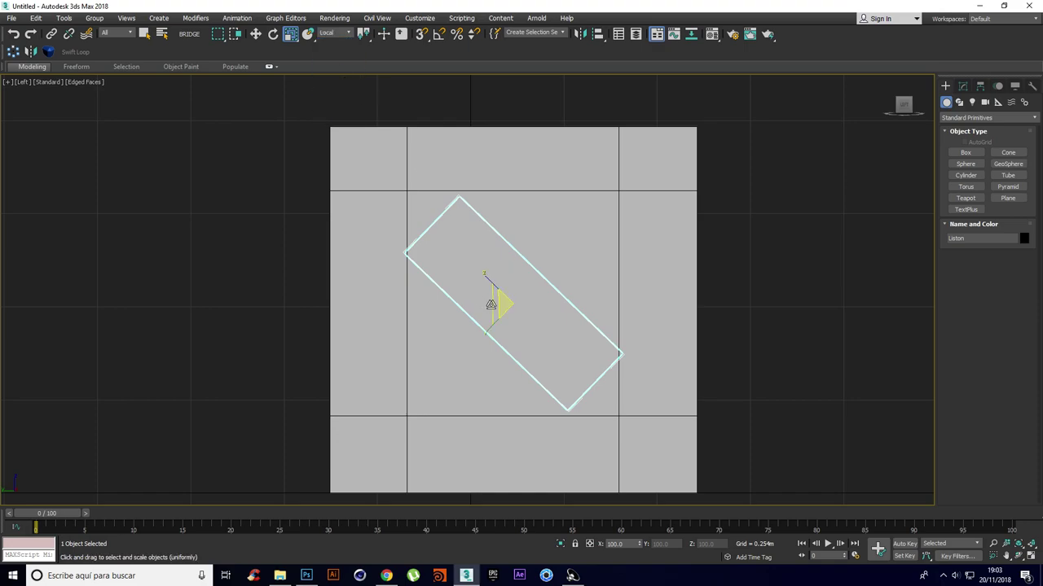
{"action": "left_click_drag", "start_coordinate": [486, 282], "coordinate": [471, 271]}
{"action": "middle_click_drag", "start_coordinate": [584, 323], "coordinate": [666, 345], "text": "alt"}
{"action": "key", "text": "p"}
{"action": "key", "text": "w"}
{"action": "scroll", "coordinate": [635, 304], "scroll_direction": "down", "scroll_amount": 6}
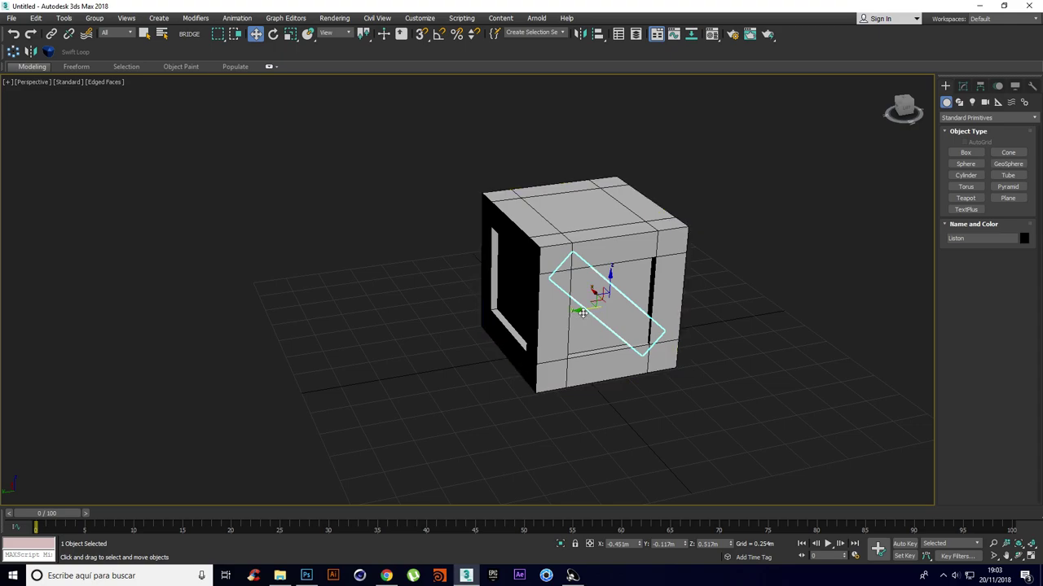
{"action": "mouse_move", "coordinate": [582, 311]}
{"action": "left_mouse_down", "text": "shift"}
{"action": "mouse_move", "coordinate": [530, 302]}
{"action": "mouse_move", "coordinate": [494, 334]}
{"action": "left_mouse_up", "text": "shift"}
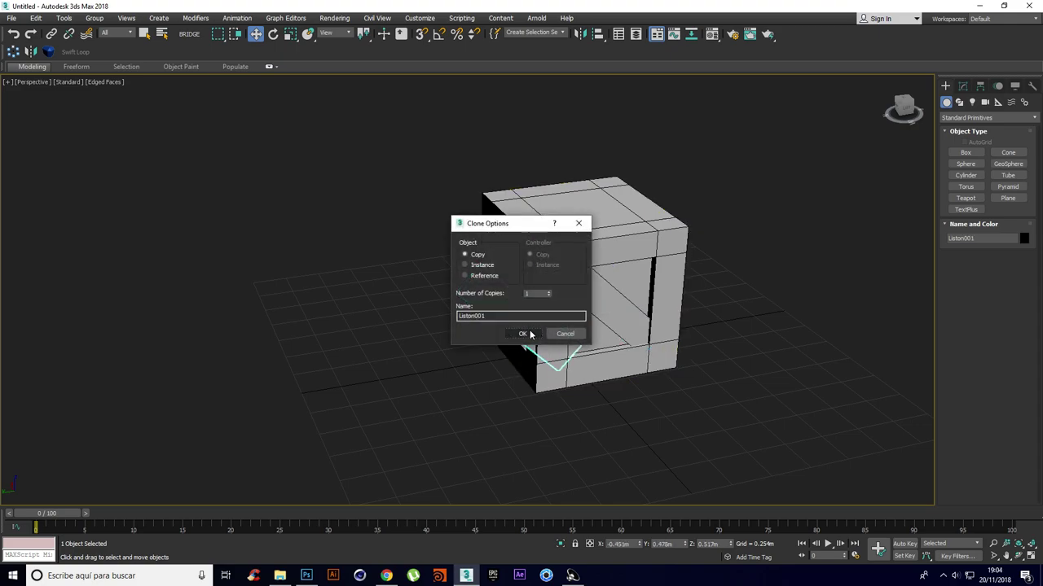
{"action": "left_click", "coordinate": [564, 334]}
Step: Inspect how the diagonal slat fits in the side panel, deselecting and reselecting it
{"action": "middle_click_drag", "start_coordinate": [613, 308], "coordinate": [666, 326], "text": "alt"}
{"action": "left_click", "coordinate": [781, 376]}
{"action": "left_click", "coordinate": [605, 318]}
{"action": "key", "text": "ctrl+d"}
{"action": "middle_click_drag", "start_coordinate": [561, 283], "coordinate": [596, 285], "text": "alt"}
{"action": "middle_click_drag", "start_coordinate": [392, 281], "coordinate": [568, 314], "text": "alt"}
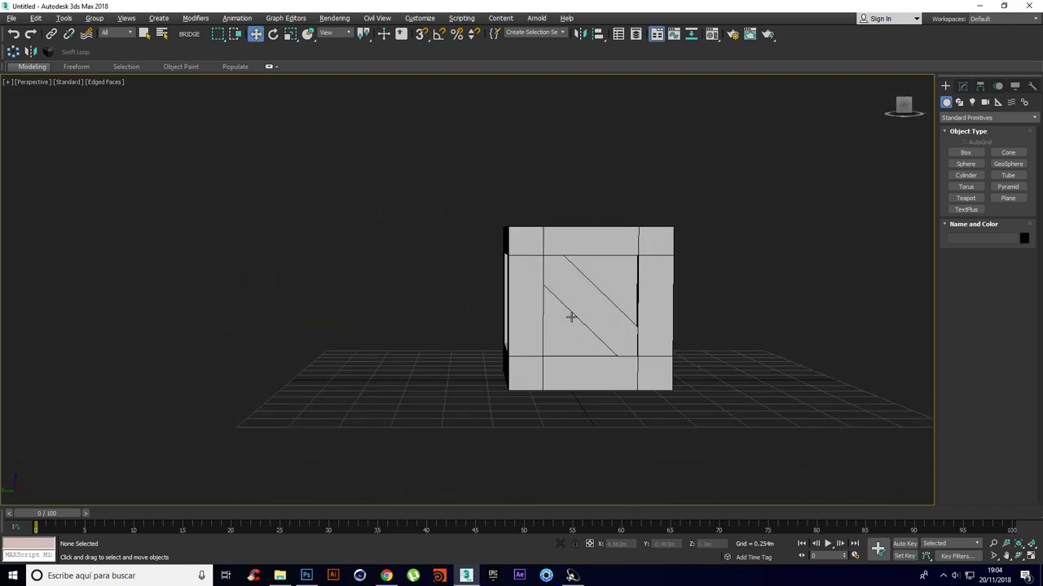
{"action": "left_click", "coordinate": [576, 304]}
{"action": "scroll", "coordinate": [529, 246], "scroll_direction": "up", "scroll_amount": 2}
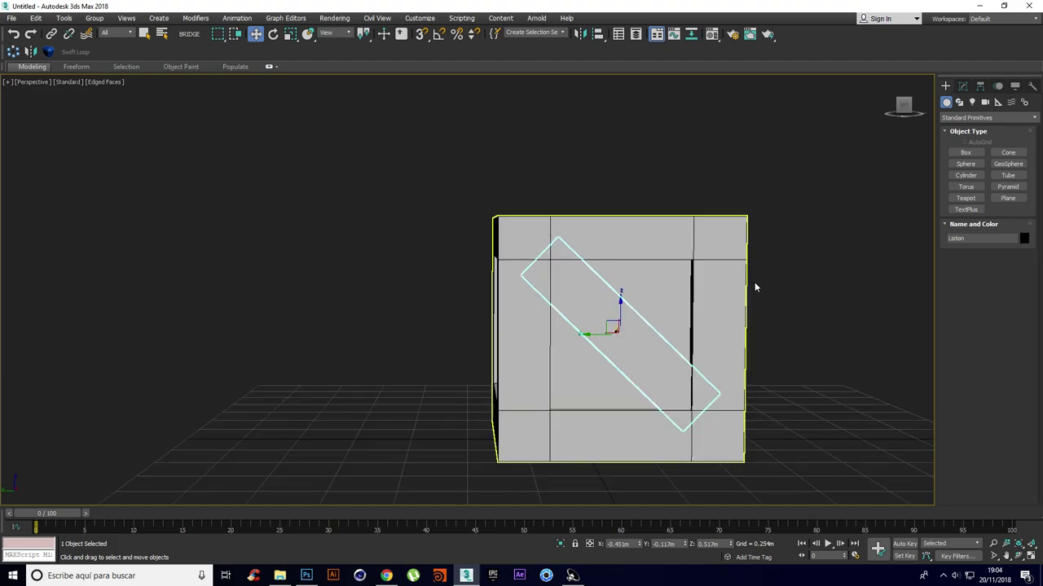
Step: Create a small cylinder on the ground beside the crate, about 0.014 m in radius and 0.023 m high
{"action": "left_click", "coordinate": [965, 175]}
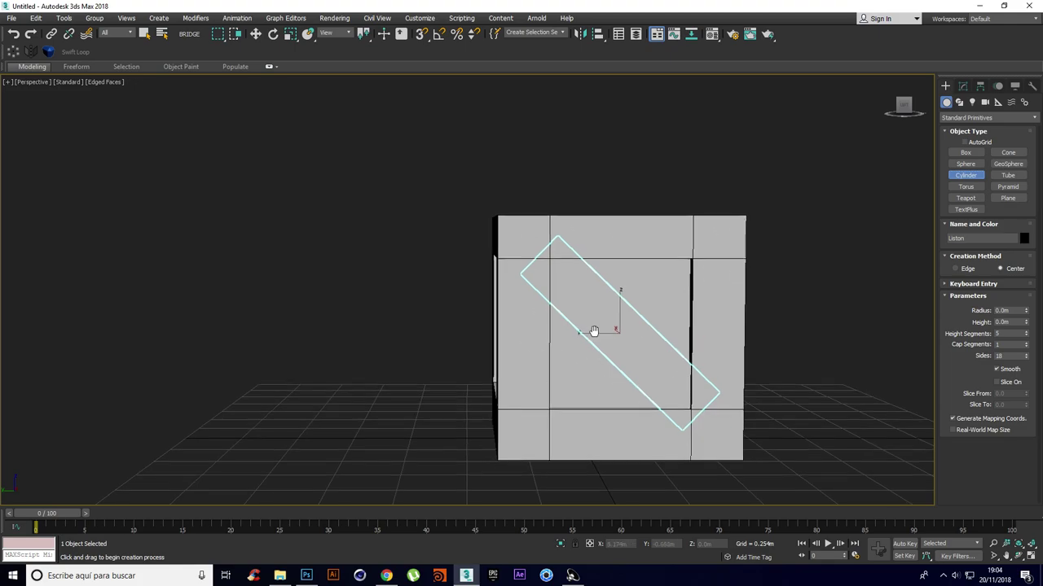
{"action": "middle_click_drag", "start_coordinate": [594, 333], "coordinate": [577, 278]}
{"action": "middle_click_drag", "start_coordinate": [640, 346], "coordinate": [614, 320], "text": "alt"}
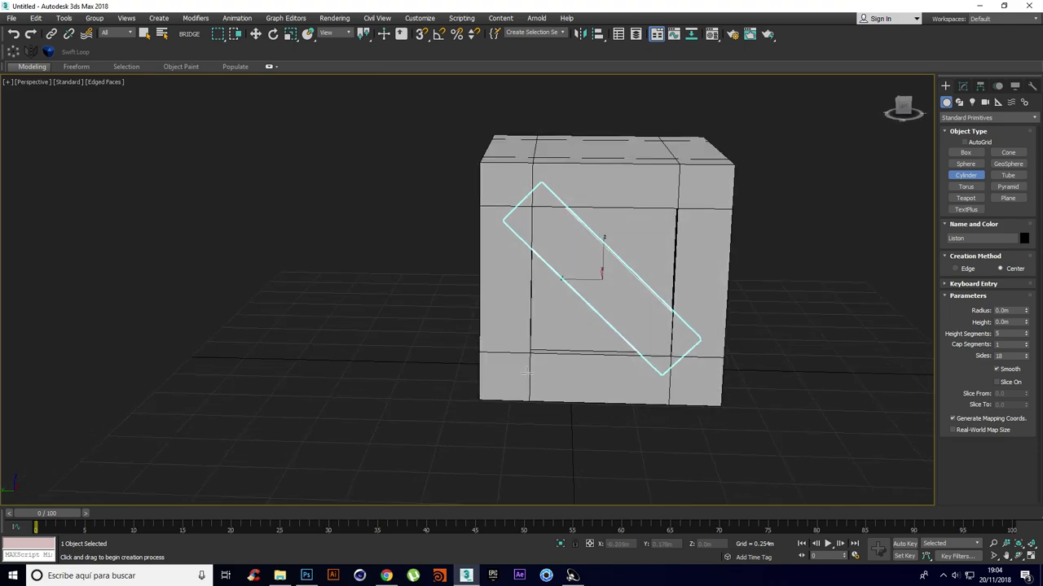
{"action": "middle_click_drag", "start_coordinate": [578, 412], "coordinate": [612, 367], "text": "alt"}
{"action": "left_click_drag", "start_coordinate": [544, 318], "coordinate": [545, 318]}
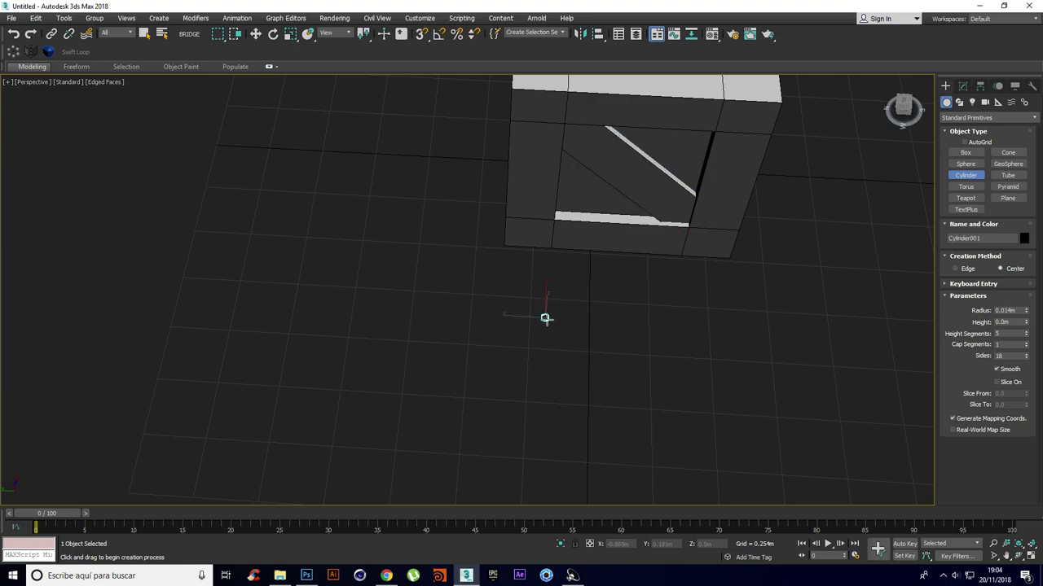
{"action": "scroll", "coordinate": [546, 316], "scroll_direction": "up", "scroll_amount": 10}
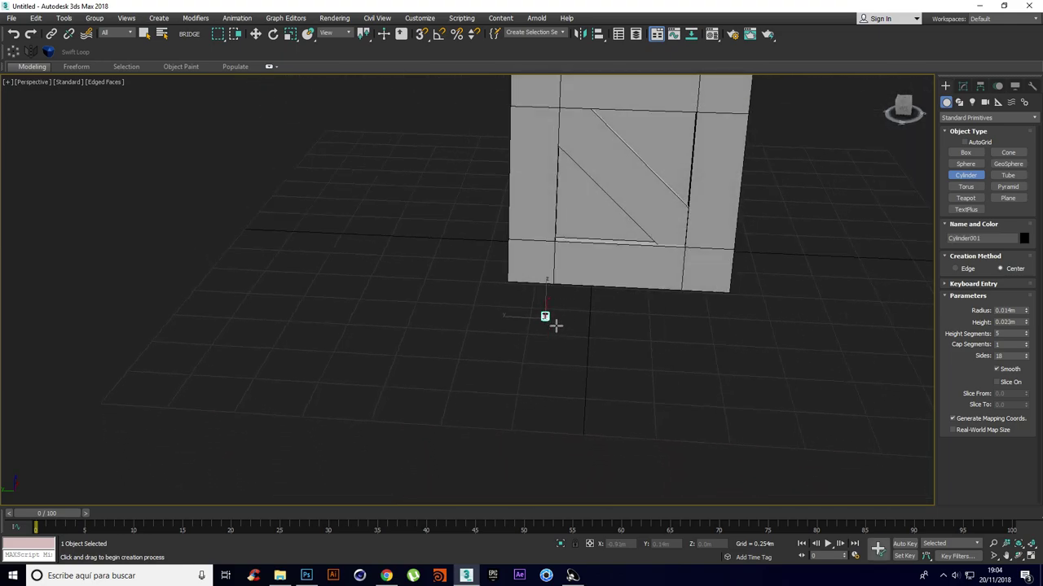
Step: Raise the cylinder above the ground to about 0.059 m in Z
{"action": "key", "text": "w"}
{"action": "left_click_drag", "start_coordinate": [519, 288], "coordinate": [520, 187]}
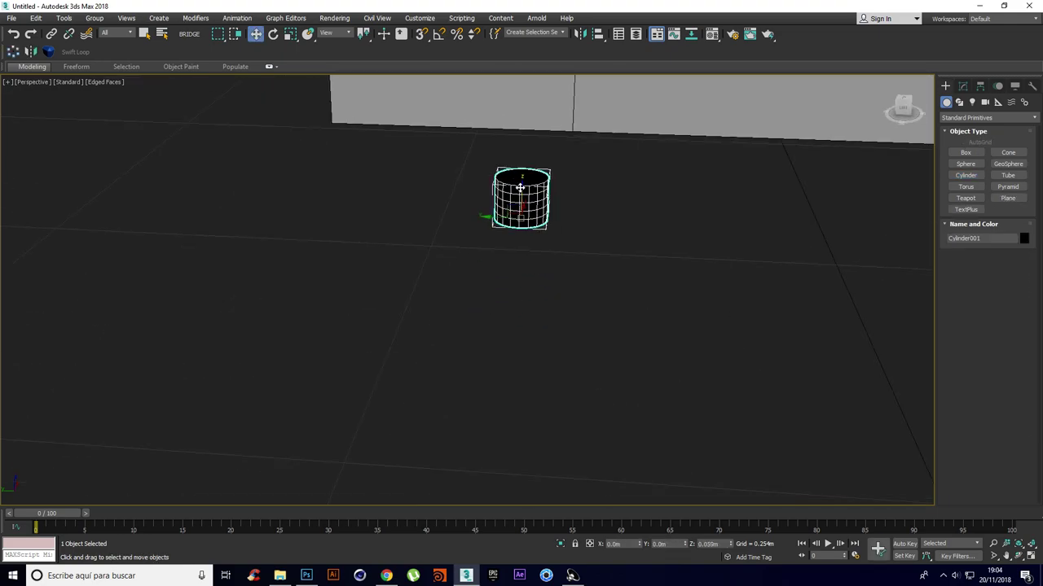
{"action": "middle_click_drag", "start_coordinate": [564, 205], "coordinate": [553, 207], "text": "alt"}
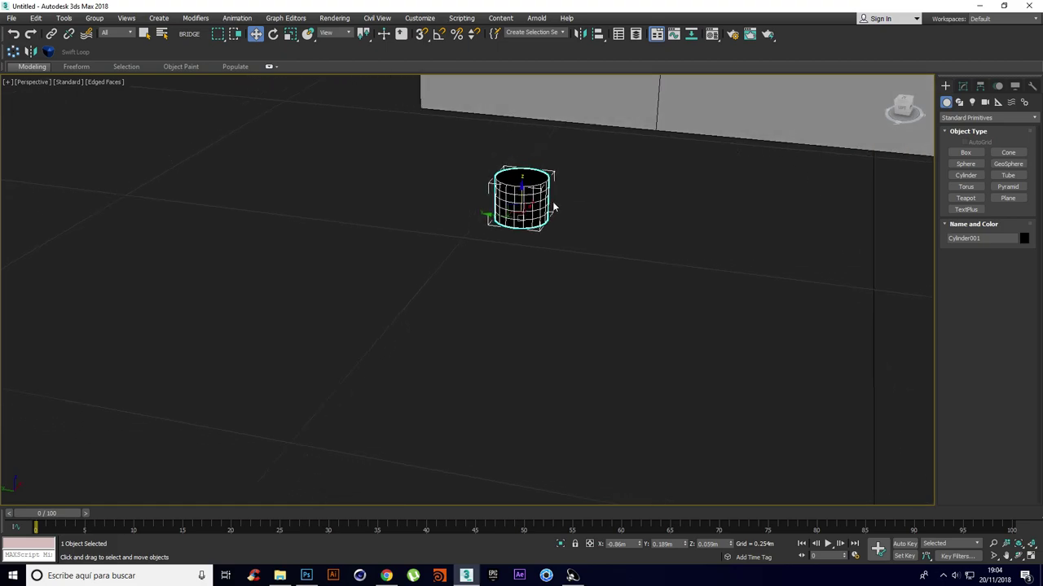
Step: Assign the 03 - Default material to the cylinder
{"action": "left_click", "coordinate": [963, 86]}
{"action": "key", "text": "m"}
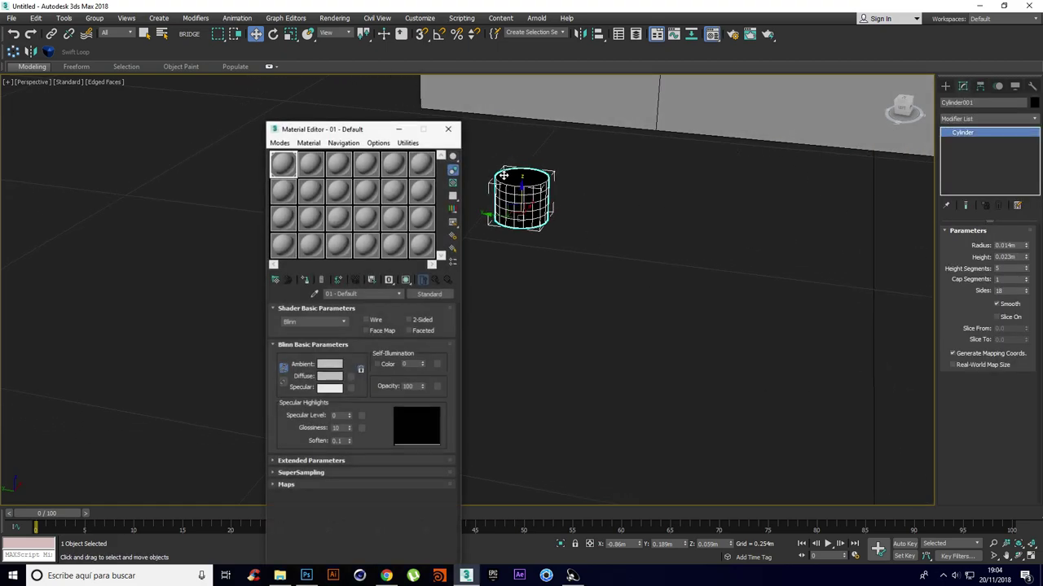
{"action": "left_click", "coordinate": [338, 167]}
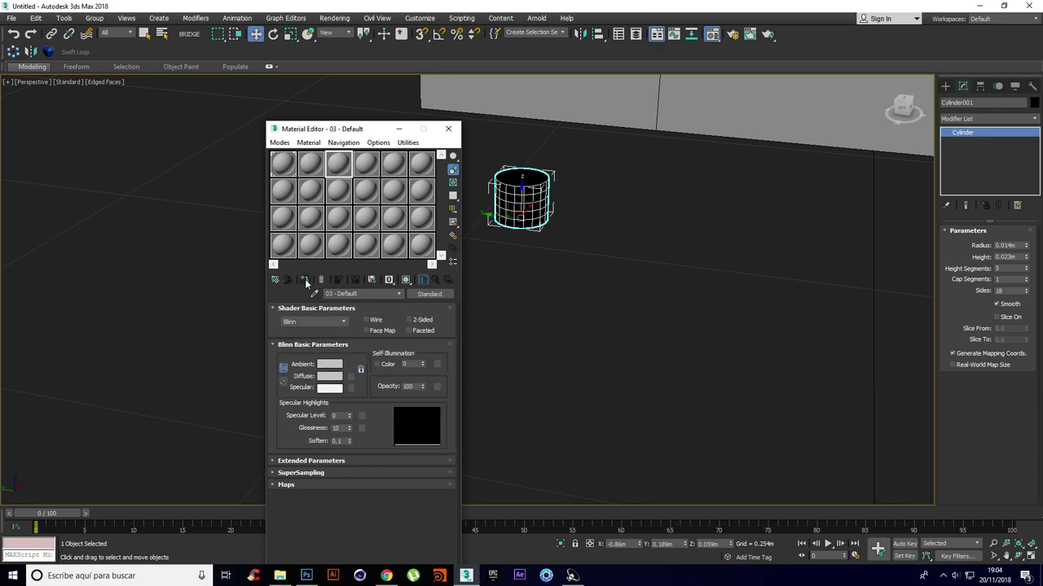
{"action": "left_click", "coordinate": [304, 279]}
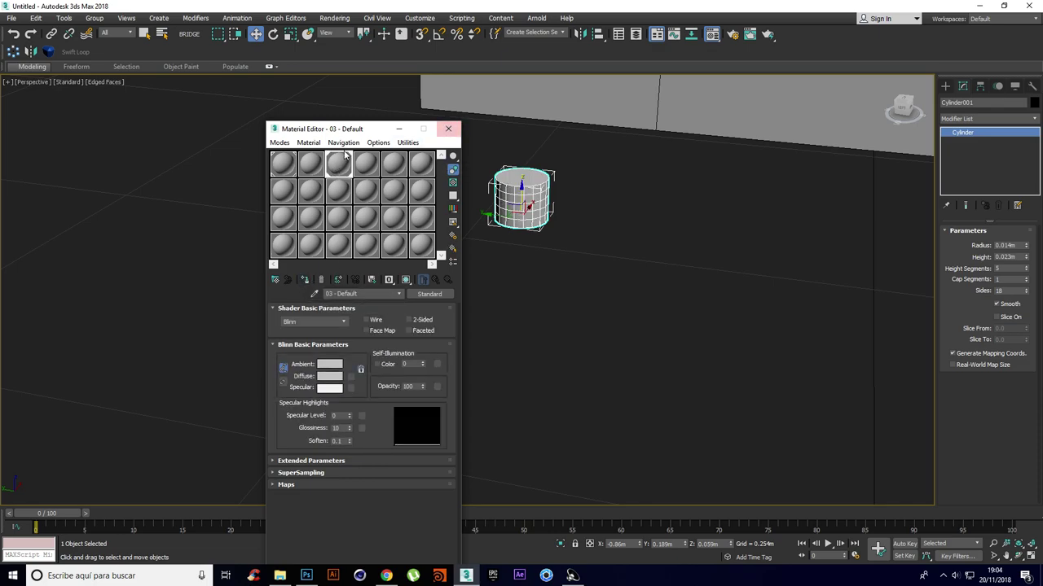
{"action": "left_click", "coordinate": [448, 129]}
Step: Set the cylinder's height segments to 1 and its sides to 18
{"action": "left_click", "coordinate": [1027, 271]}
{"action": "left_click", "coordinate": [1026, 271]}
{"action": "left_click", "coordinate": [1026, 272]}
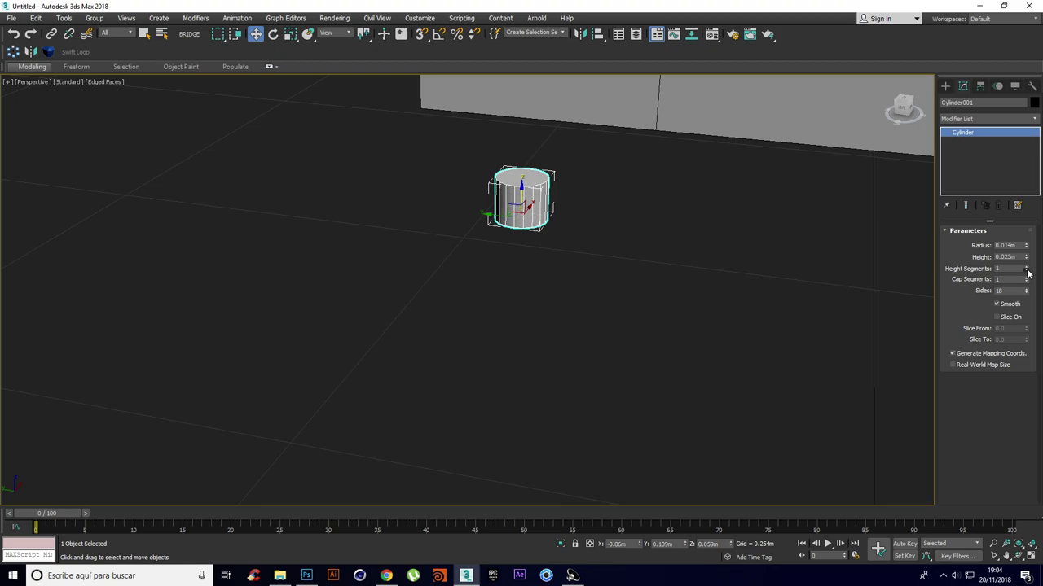
{"action": "mouse_move", "coordinate": [1027, 295]}
{"action": "left_mouse_down"}
{"action": "mouse_move", "coordinate": [1030, 307]}
{"action": "mouse_move", "coordinate": [1030, 290]}
{"action": "mouse_move", "coordinate": [1023, 298]}
{"action": "left_mouse_up"}
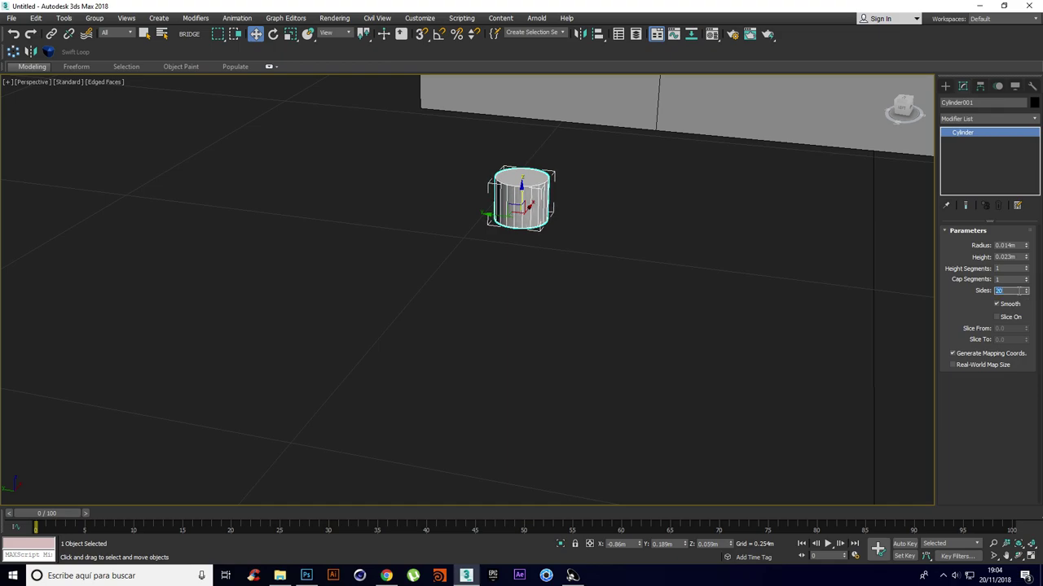
{"action": "key", "text": "Return"}
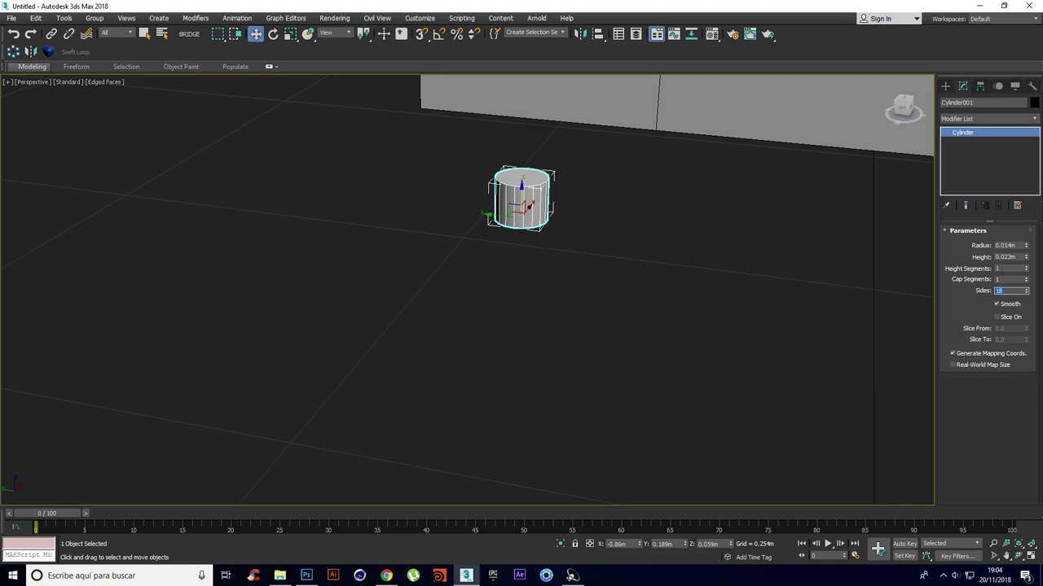
Step: Set the cylinder's cap segments to 2
{"action": "left_click", "coordinate": [1026, 278]}
{"action": "key", "text": "z"}
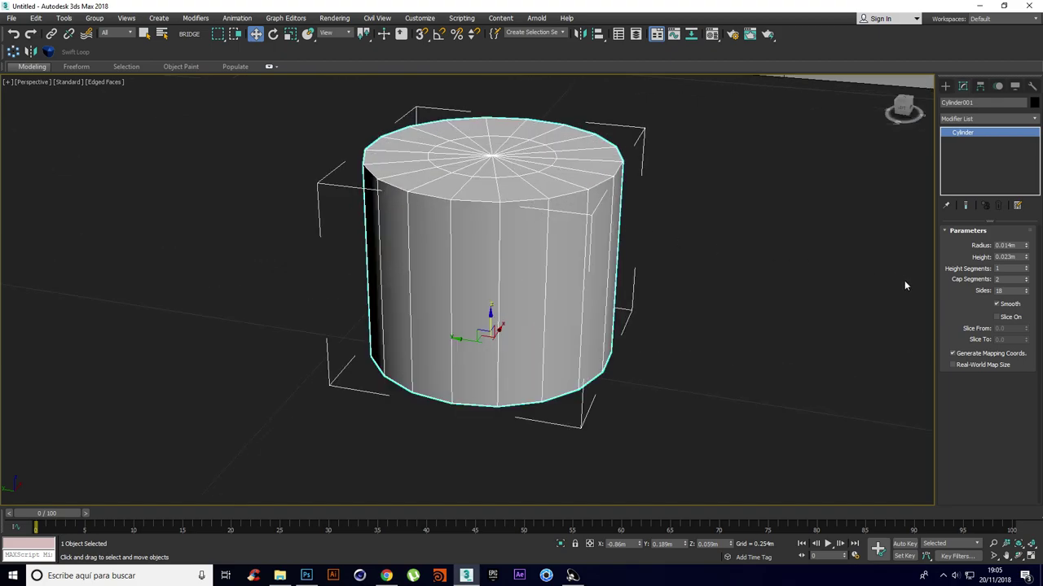
{"action": "middle_click_drag", "start_coordinate": [676, 254], "coordinate": [627, 259], "text": "alt"}
Step: Raise the cylinder vertically from the ground to the level of the crate's upper frame
{"action": "scroll", "coordinate": [631, 251], "scroll_direction": "down", "scroll_amount": 4}
{"action": "scroll", "coordinate": [621, 233], "scroll_direction": "down", "scroll_amount": 8}
{"action": "middle_click_drag", "start_coordinate": [626, 259], "coordinate": [589, 448]}
{"action": "middle_click_drag", "start_coordinate": [589, 447], "coordinate": [600, 400], "text": "alt"}
{"action": "left_click_drag", "start_coordinate": [577, 388], "coordinate": [578, 104]}
{"action": "middle_click_drag", "start_coordinate": [590, 115], "coordinate": [676, 256], "text": "alt"}
{"action": "key", "text": "shift+z"}
Step: Rotate the cylinder with angle snap on so that its cap faces outward from the crate's slatted side
{"action": "key", "text": "e"}
{"action": "left_click", "coordinate": [438, 34]}
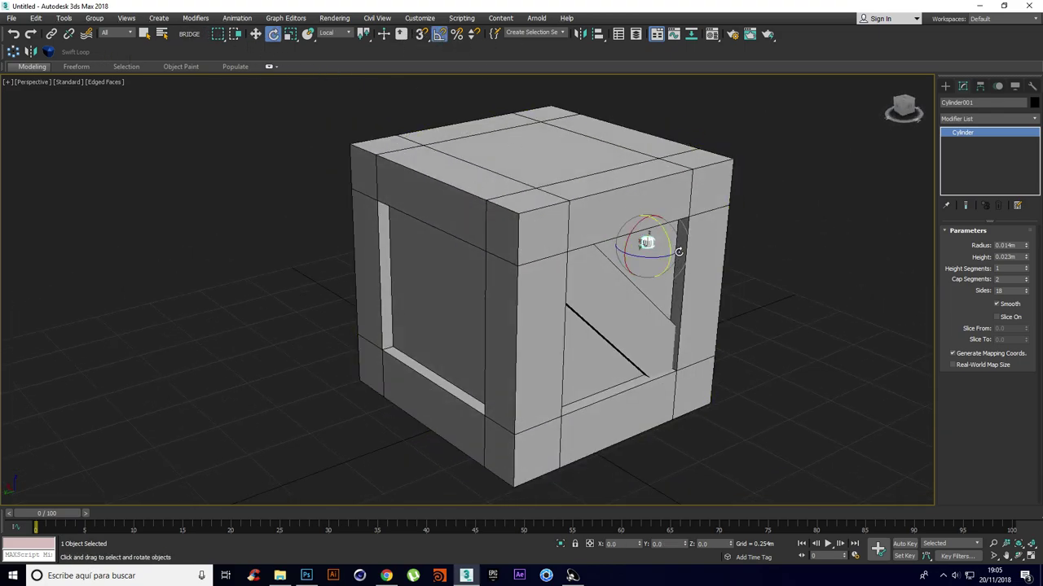
{"action": "left_click_drag", "start_coordinate": [660, 233], "coordinate": [682, 268]}
{"action": "middle_click_drag", "start_coordinate": [672, 259], "coordinate": [654, 236], "text": "alt"}
{"action": "left_click_drag", "start_coordinate": [655, 234], "coordinate": [656, 240]}
{"action": "middle_click_drag", "start_coordinate": [657, 241], "coordinate": [684, 262], "text": "alt"}
Step: Move the cylinder onto the upper-left corner of the crate's slatted side, partly sunk into the frame
{"action": "key", "text": "w"}
{"action": "left_click_drag", "start_coordinate": [623, 246], "coordinate": [500, 243]}
{"action": "middle_click_drag", "start_coordinate": [501, 243], "coordinate": [508, 211], "text": "alt"}
{"action": "scroll", "coordinate": [551, 213], "scroll_direction": "up", "scroll_amount": 3}
{"action": "left_click_drag", "start_coordinate": [507, 210], "coordinate": [459, 242]}
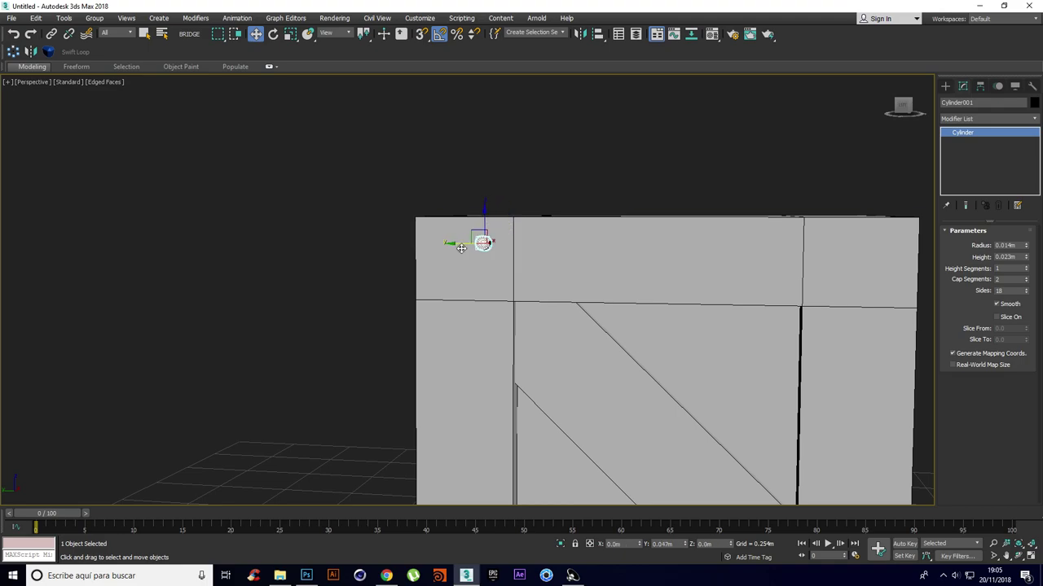
{"action": "scroll", "coordinate": [538, 241], "scroll_direction": "down", "scroll_amount": 3}
{"action": "middle_click_drag", "start_coordinate": [584, 260], "coordinate": [586, 268], "text": "alt"}
{"action": "left_click_drag", "start_coordinate": [475, 244], "coordinate": [468, 244]}
Step: Shift the cylinder sideways along the upper frame board to about 0.242 m in Y
{"action": "left_click", "coordinate": [612, 350]}
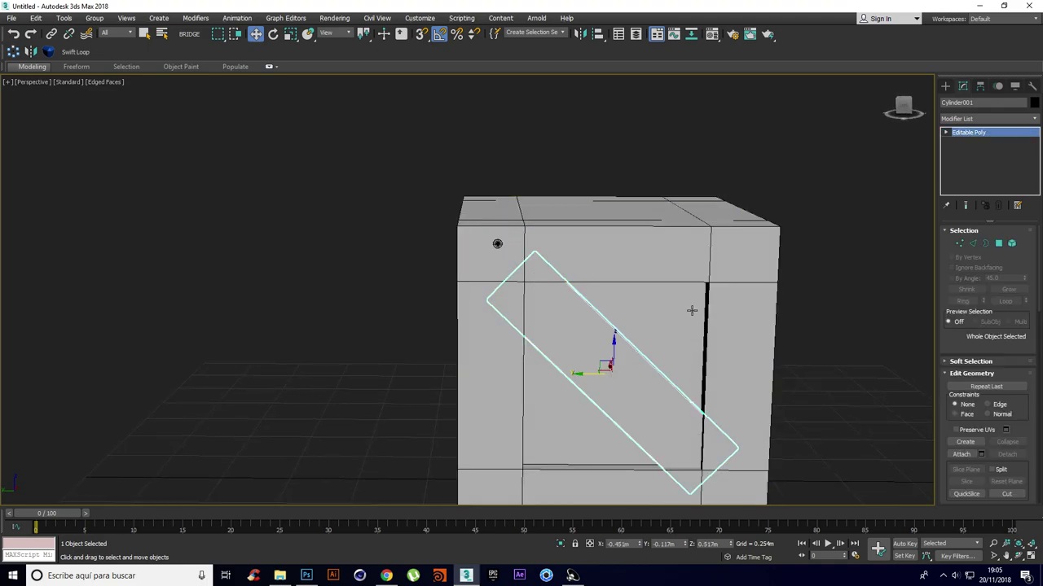
{"action": "middle_click_drag", "start_coordinate": [785, 325], "coordinate": [722, 225]}
{"action": "left_click", "coordinate": [723, 226]}
{"action": "middle_click_drag", "start_coordinate": [671, 202], "coordinate": [697, 250], "text": "alt"}
{"action": "left_click", "coordinate": [697, 250]}
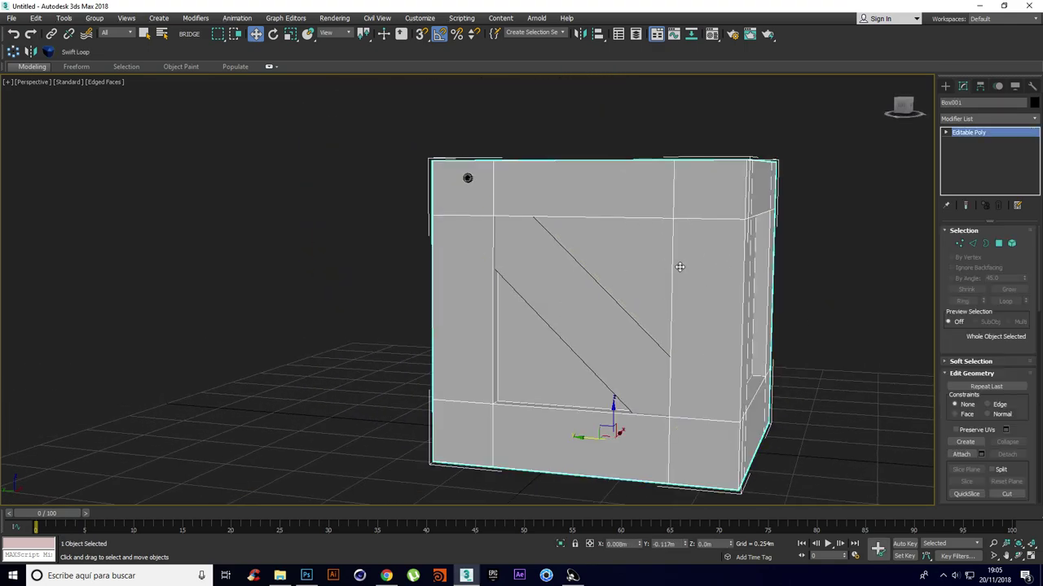
{"action": "left_click", "coordinate": [468, 178]}
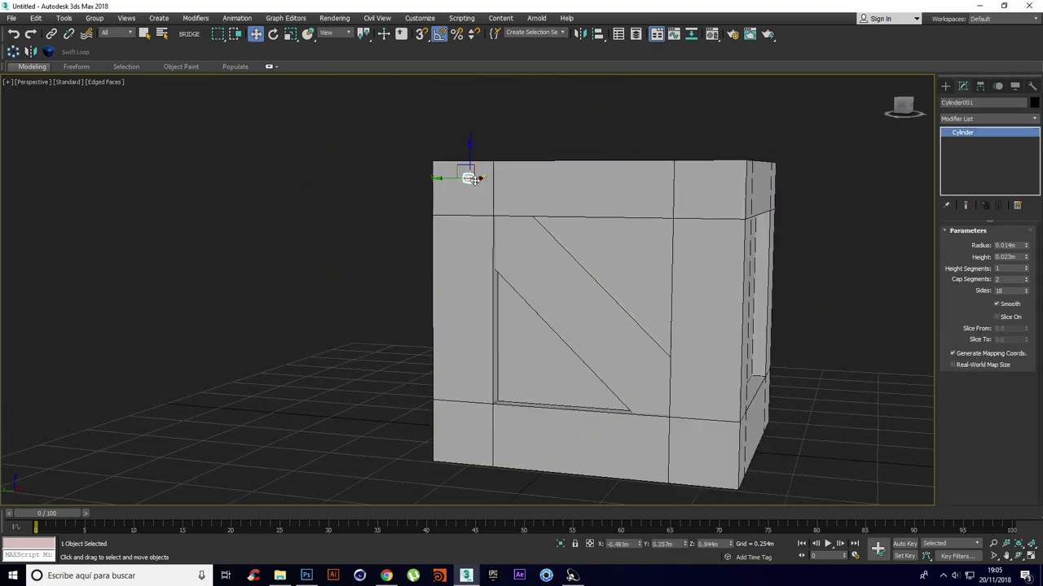
{"action": "left_click_drag", "start_coordinate": [458, 180], "coordinate": [462, 180]}
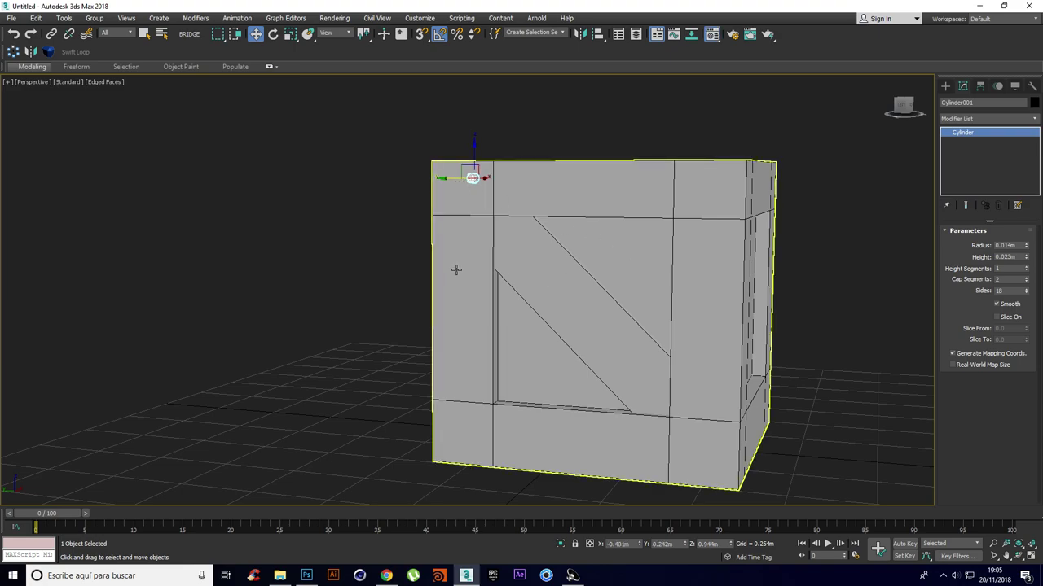
Step: Load Caja_Diffuse.jpg as a bitmap into the diffuse map of the 01 - Default material
{"action": "key", "text": "m"}
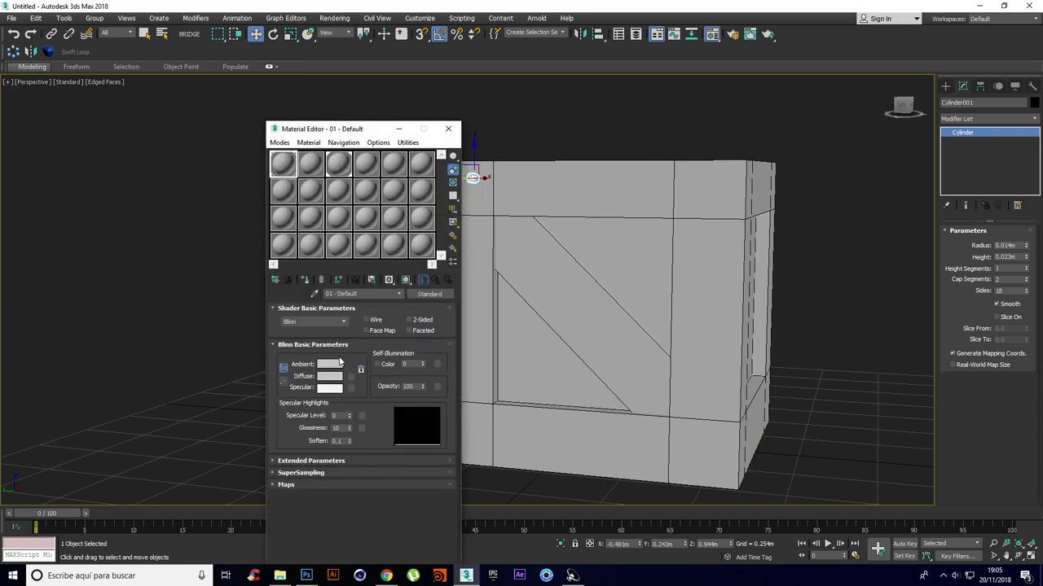
{"action": "left_click", "coordinate": [350, 378]}
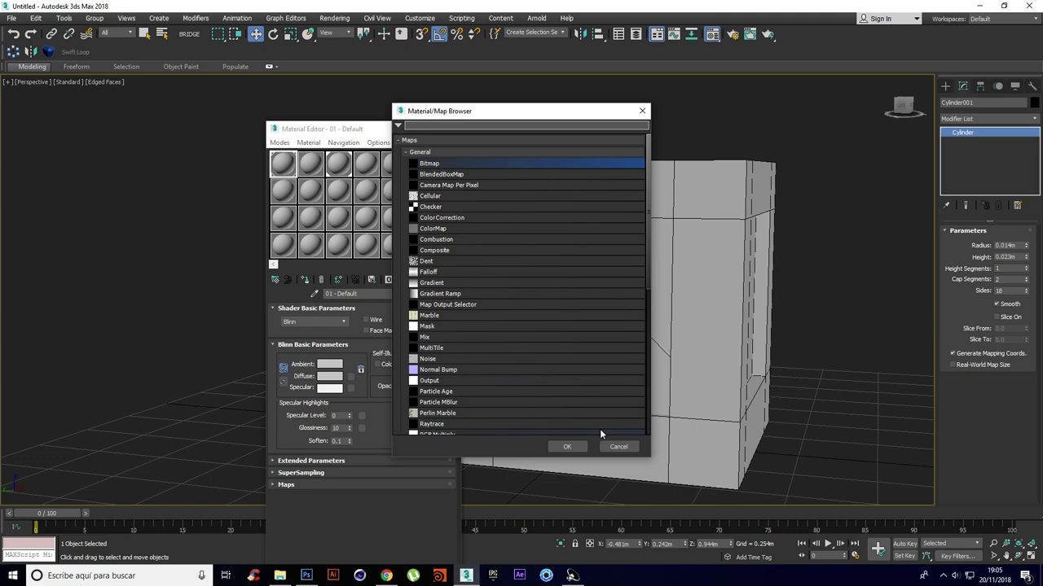
{"action": "left_click", "coordinate": [575, 447]}
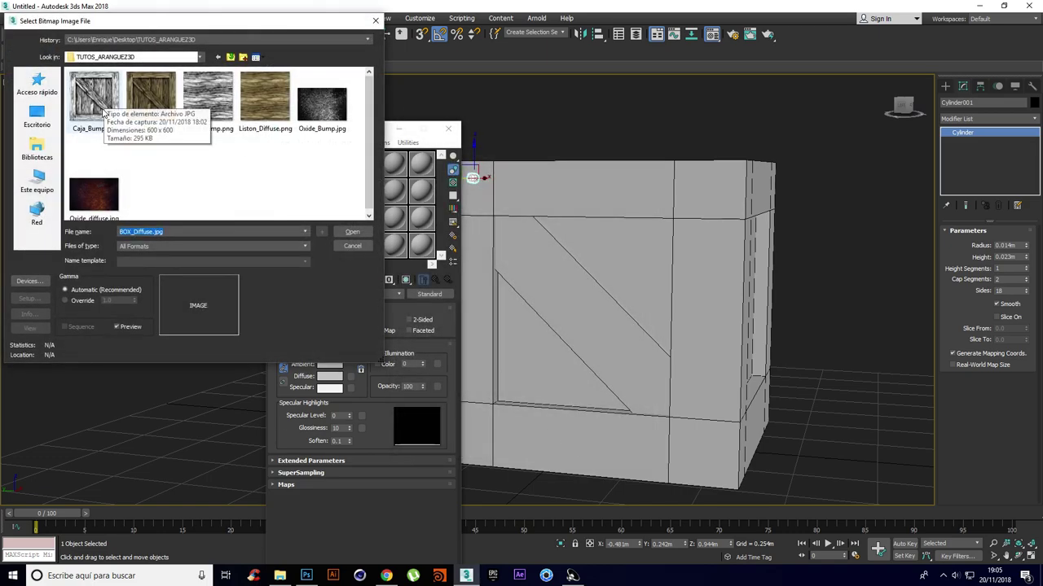
{"action": "left_click", "coordinate": [151, 122]}
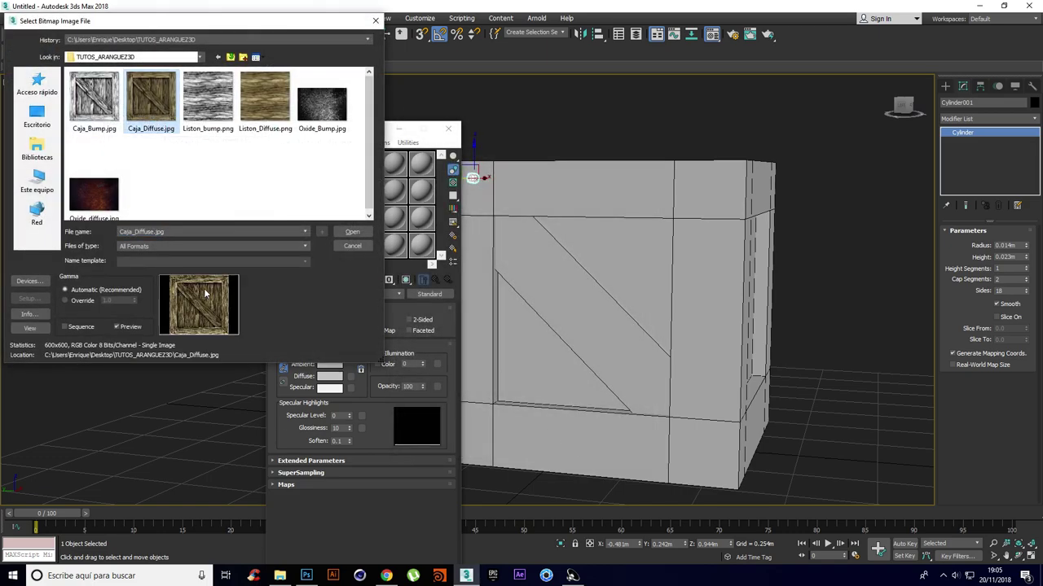
{"action": "left_click", "coordinate": [352, 233]}
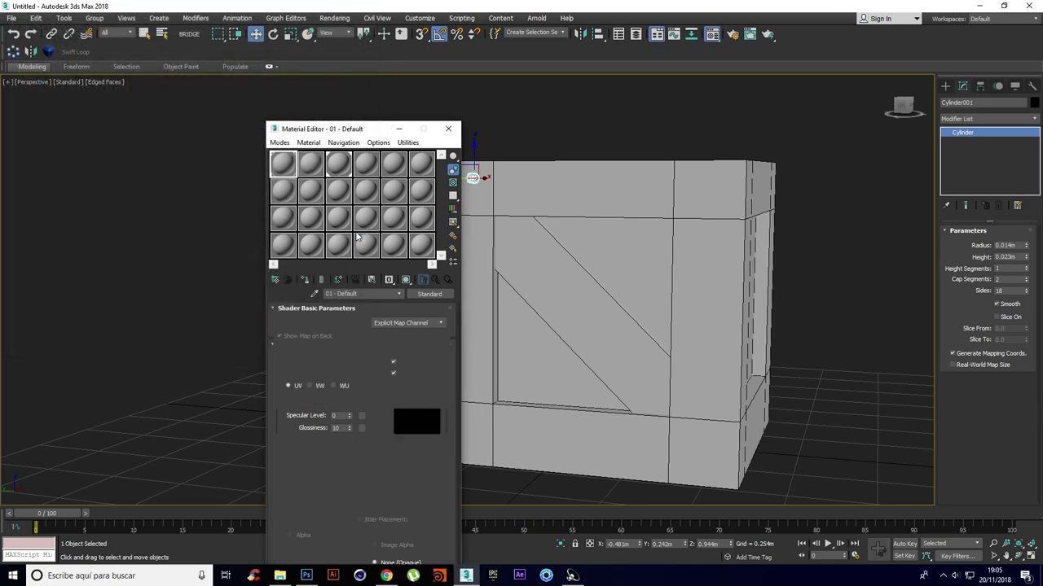
Step: Assign the 01 - Default material to the crate box and display its texture in the viewport
{"action": "left_click", "coordinate": [305, 282]}
{"action": "left_click", "coordinate": [633, 215]}
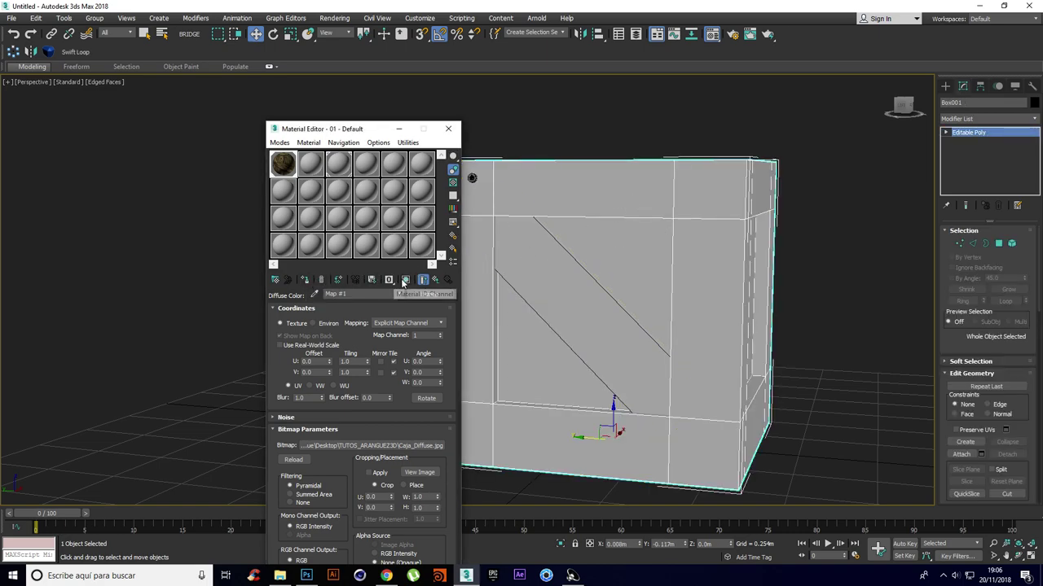
{"action": "middle_click_drag", "start_coordinate": [619, 247], "coordinate": [491, 313], "text": "alt"}
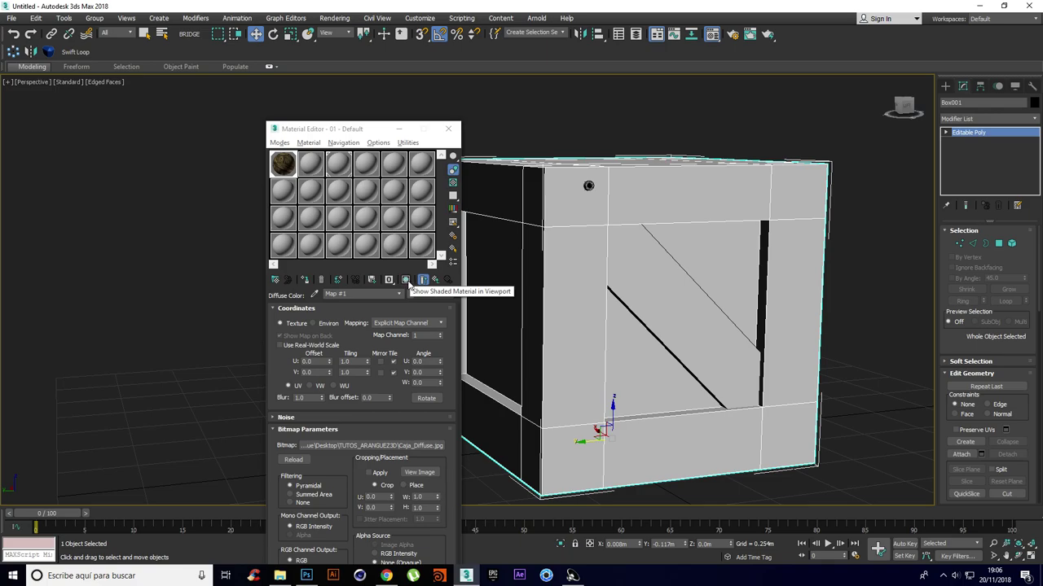
{"action": "middle_click_drag", "start_coordinate": [693, 219], "coordinate": [655, 252], "text": "alt"}
{"action": "middle_click_drag", "start_coordinate": [659, 198], "coordinate": [676, 242], "text": "alt"}
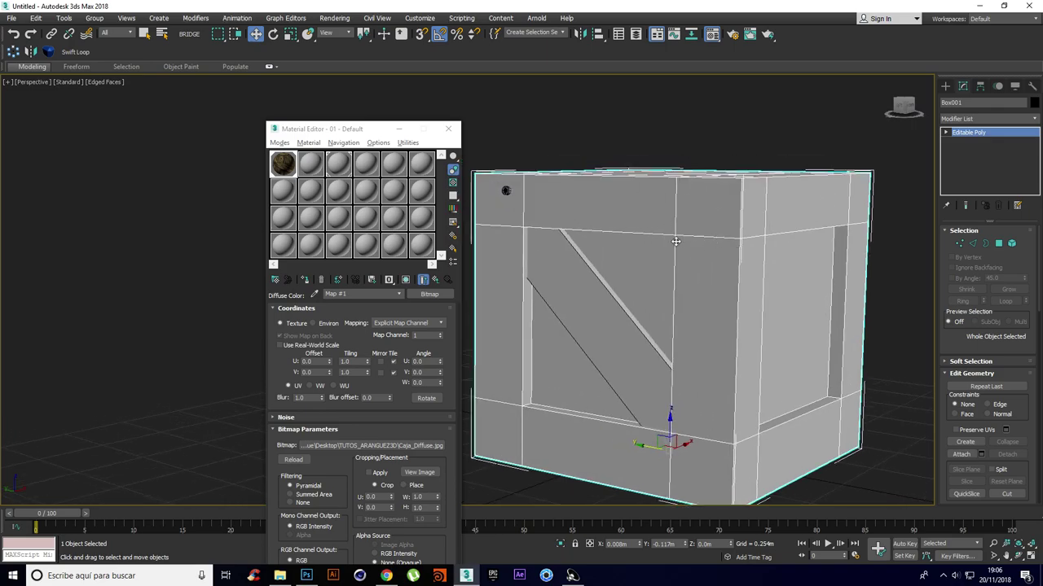
{"action": "left_click", "coordinate": [406, 280]}
Step: Examine how the wood texture lines up with the crate's frame edges, slat and corner cylinder
{"action": "mouse_move", "coordinate": [676, 268]}
{"action": "middle_mouse_down", "text": "alt"}
{"action": "mouse_move", "coordinate": [737, 268]}
{"action": "mouse_move", "coordinate": [731, 238]}
{"action": "middle_mouse_up", "text": "alt"}
{"action": "middle_click_drag", "start_coordinate": [646, 213], "coordinate": [733, 226], "text": "alt"}
{"action": "scroll", "coordinate": [777, 170], "scroll_direction": "up", "scroll_amount": 4}
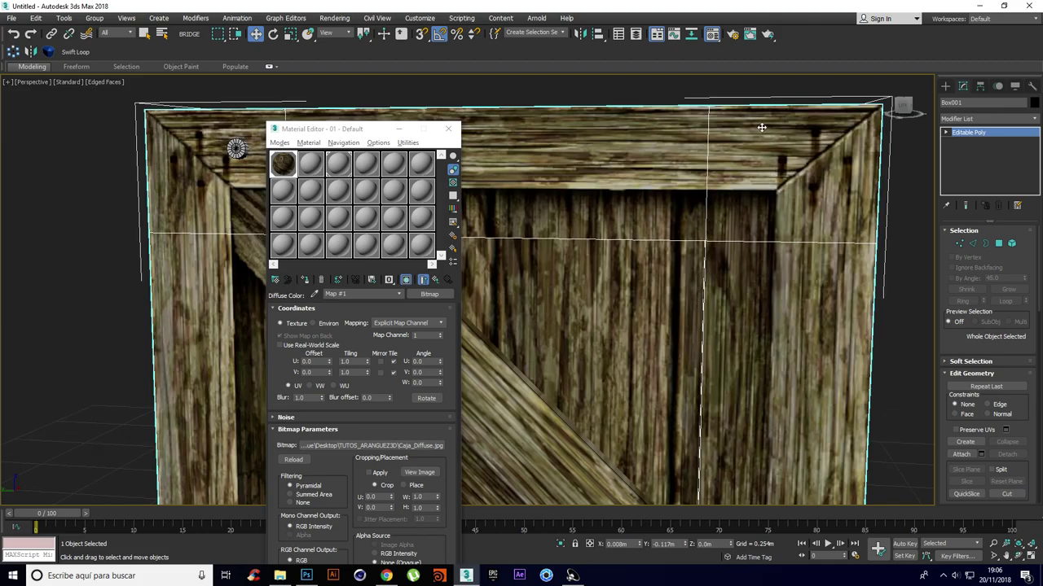
{"action": "scroll", "coordinate": [758, 163], "scroll_direction": "down", "scroll_amount": 4}
{"action": "middle_click_drag", "start_coordinate": [738, 189], "coordinate": [760, 207], "text": "alt"}
{"action": "scroll", "coordinate": [720, 160], "scroll_direction": "up", "scroll_amount": 5}
{"action": "scroll", "coordinate": [745, 155], "scroll_direction": "down", "scroll_amount": 3}
{"action": "scroll", "coordinate": [756, 170], "scroll_direction": "down", "scroll_amount": 3}
{"action": "scroll", "coordinate": [672, 214], "scroll_direction": "down", "scroll_amount": 3}
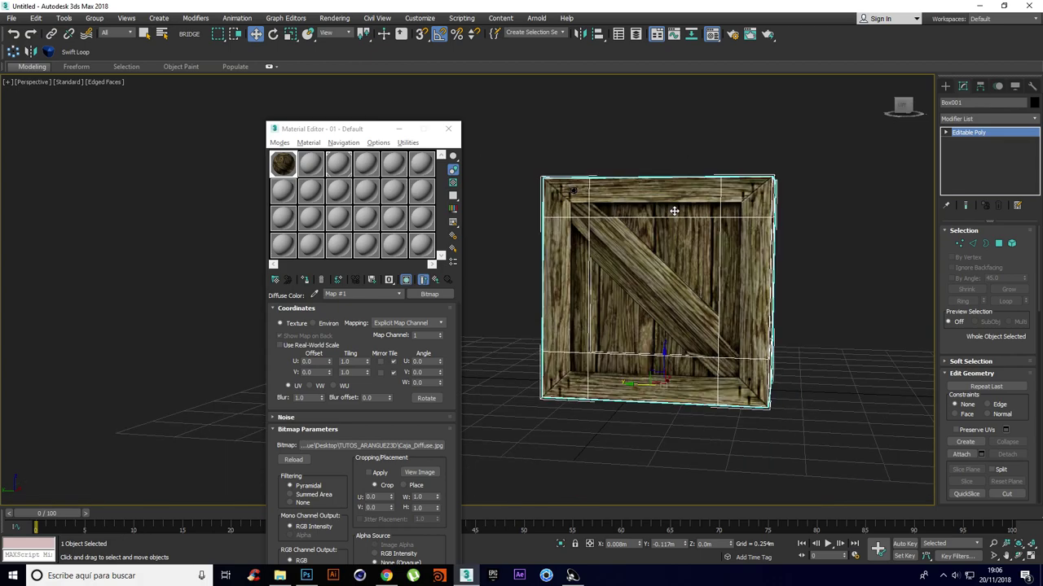
{"action": "middle_click_drag", "start_coordinate": [669, 222], "coordinate": [722, 230], "text": "alt"}
{"action": "scroll", "coordinate": [685, 226], "scroll_direction": "up", "scroll_amount": 2}
{"action": "middle_click_drag", "start_coordinate": [661, 219], "coordinate": [728, 218], "text": "alt"}
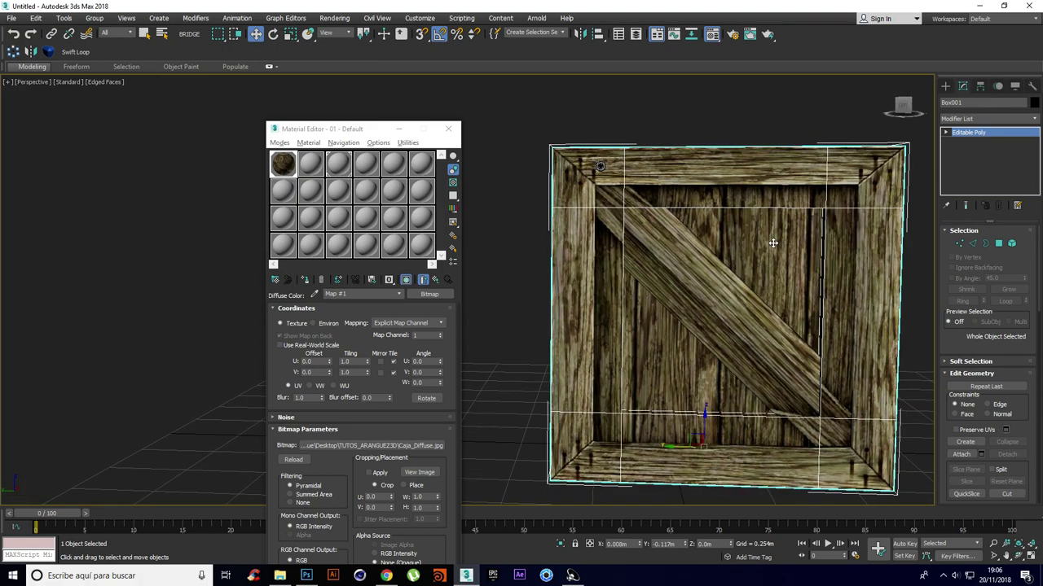
{"action": "middle_click_drag", "start_coordinate": [774, 243], "coordinate": [758, 245], "text": "alt"}
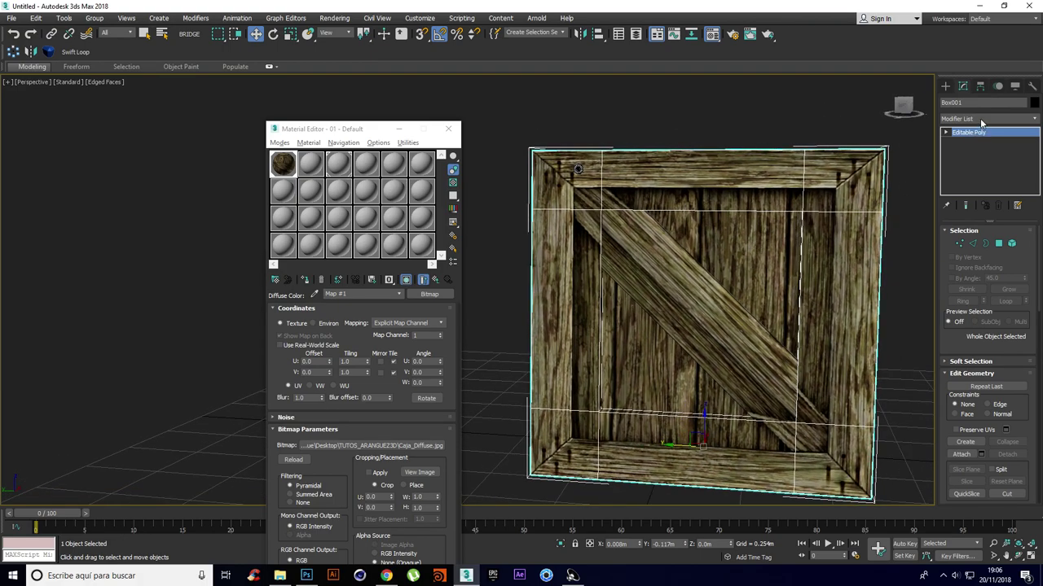
{"action": "middle_click_drag", "start_coordinate": [807, 161], "coordinate": [786, 170], "text": "alt"}
{"action": "scroll", "coordinate": [635, 228], "scroll_direction": "up", "scroll_amount": 3}
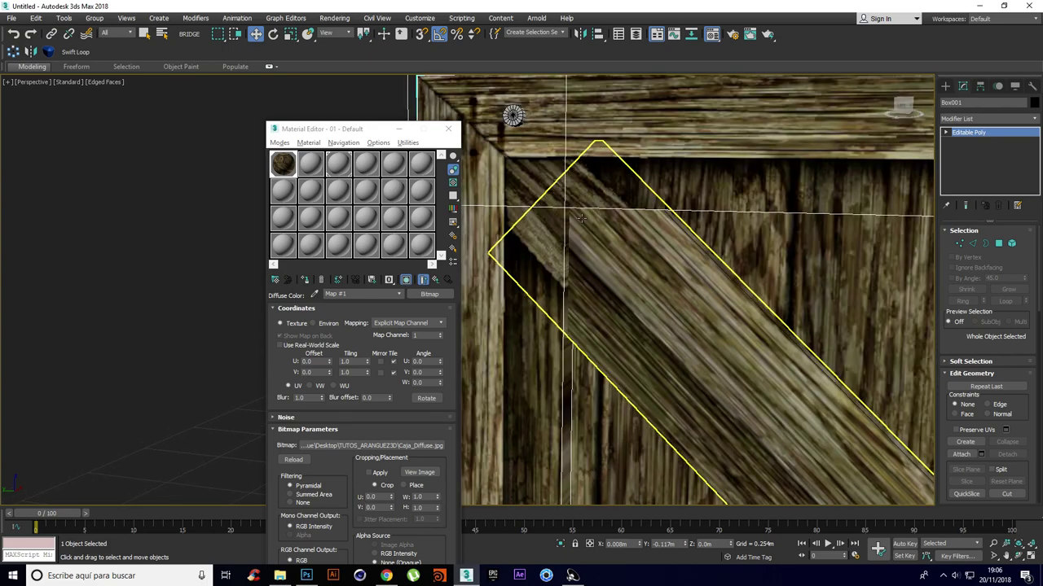
{"action": "scroll", "coordinate": [635, 232], "scroll_direction": "down", "scroll_amount": 3}
Step: Add a UVW Map modifier to the crate with Box mapping
{"action": "left_click", "coordinate": [1000, 119]}
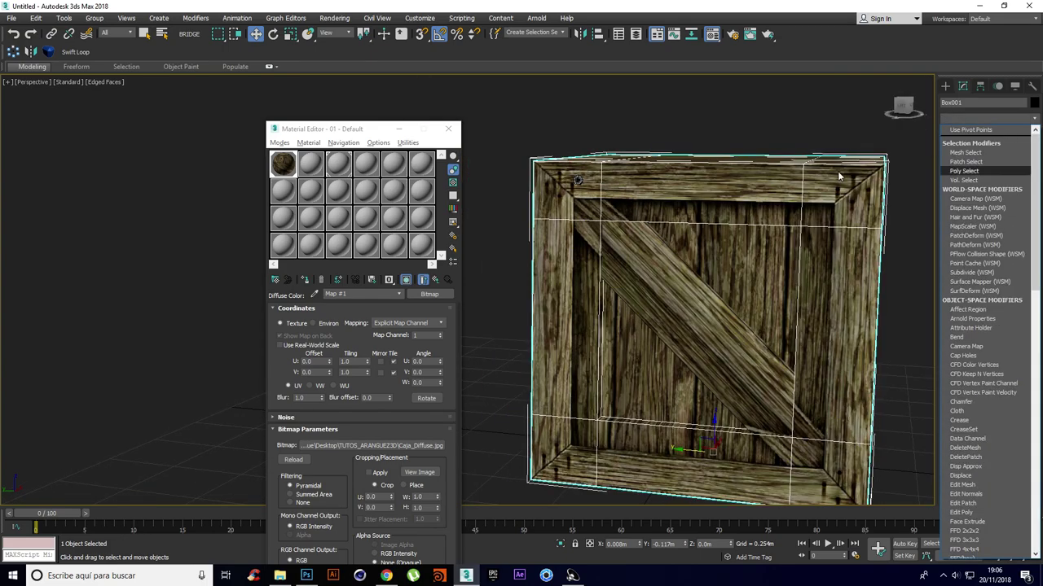
{"action": "key", "text": "u"}
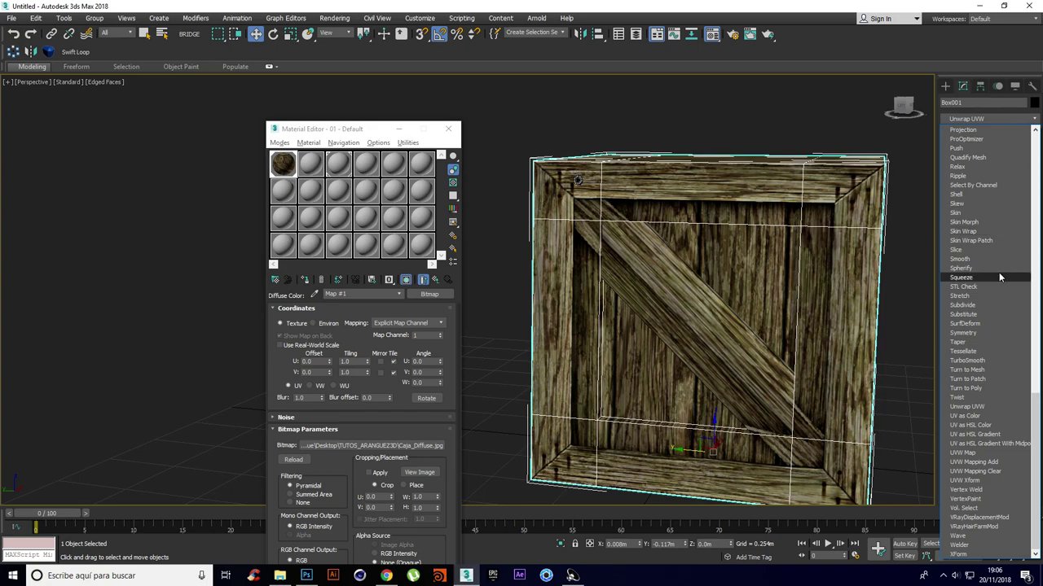
{"action": "left_click", "coordinate": [972, 453]}
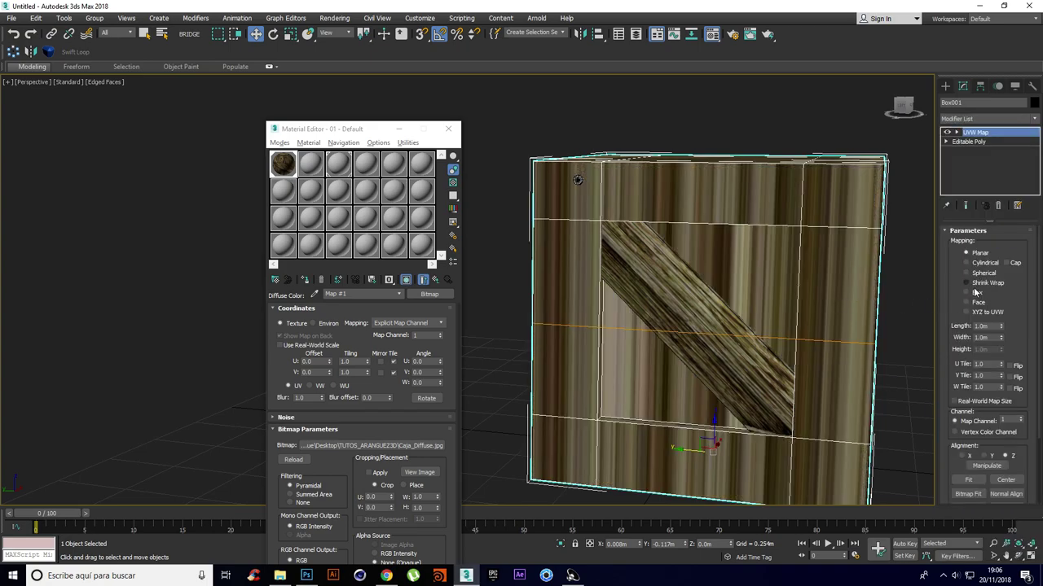
{"action": "left_click", "coordinate": [975, 293]}
{"action": "middle_click_drag", "start_coordinate": [677, 273], "coordinate": [699, 255], "text": "alt"}
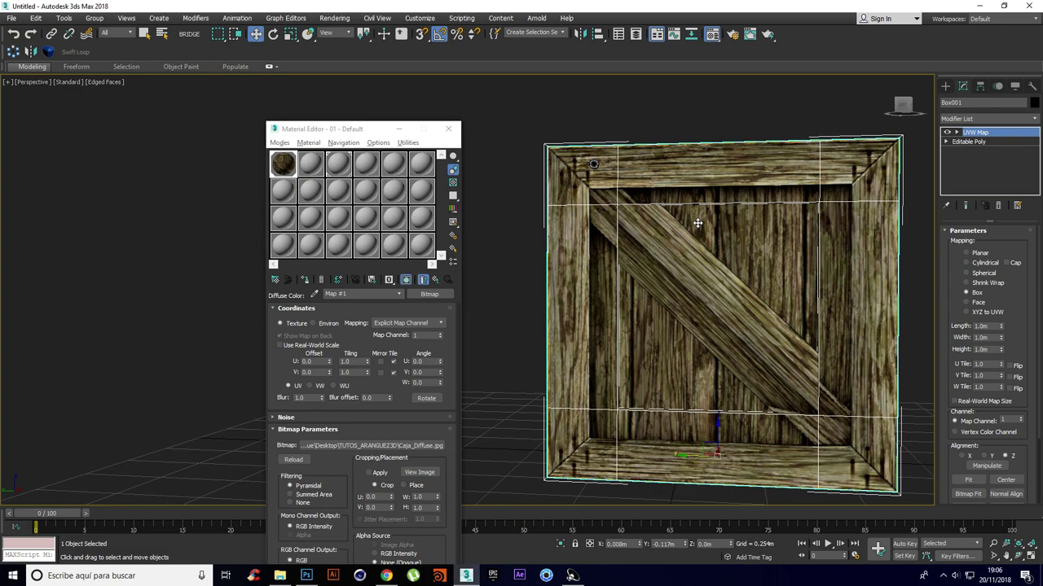
Step: Close the Material Editor and, in the Left view, raise the crate's upper inner row of vertices to about 0.889 m in Z
{"action": "left_click", "coordinate": [946, 142]}
{"action": "key", "text": "f"}
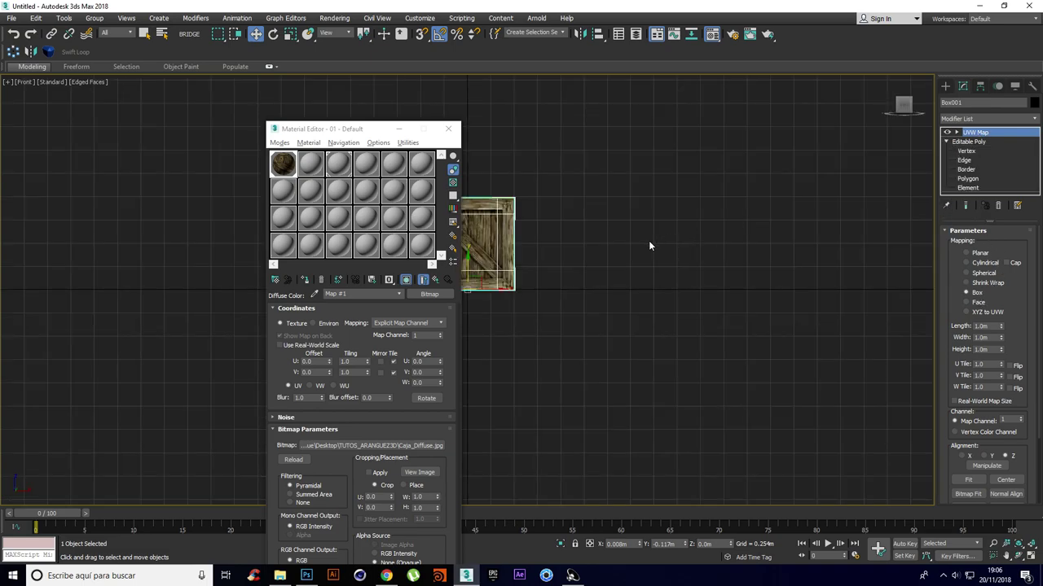
{"action": "left_click", "coordinate": [447, 129]}
{"action": "key", "text": "z"}
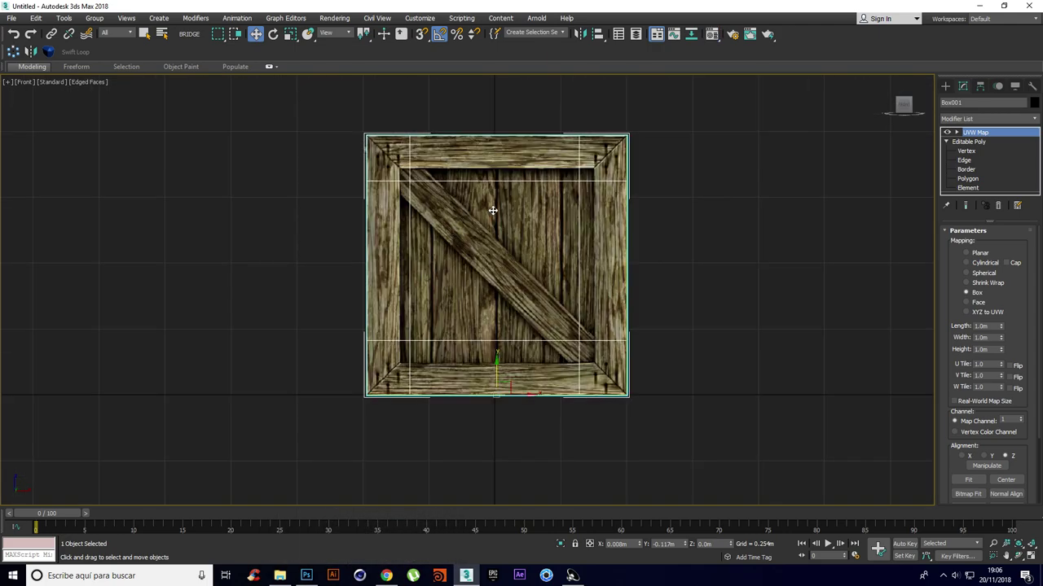
{"action": "key", "text": "l"}
{"action": "scroll", "coordinate": [493, 216], "scroll_direction": "up", "scroll_amount": 3}
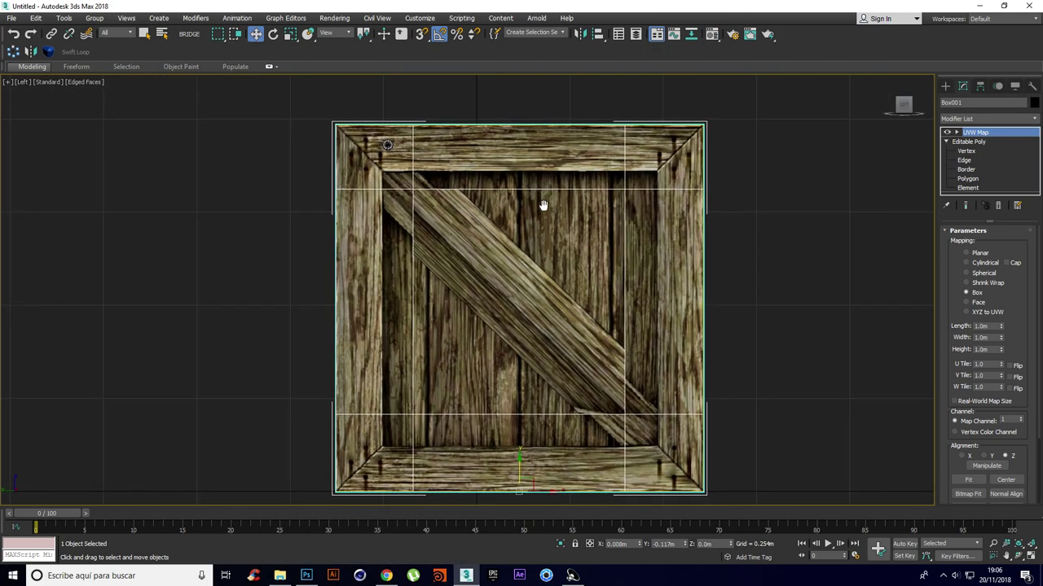
{"action": "left_click", "coordinate": [968, 152]}
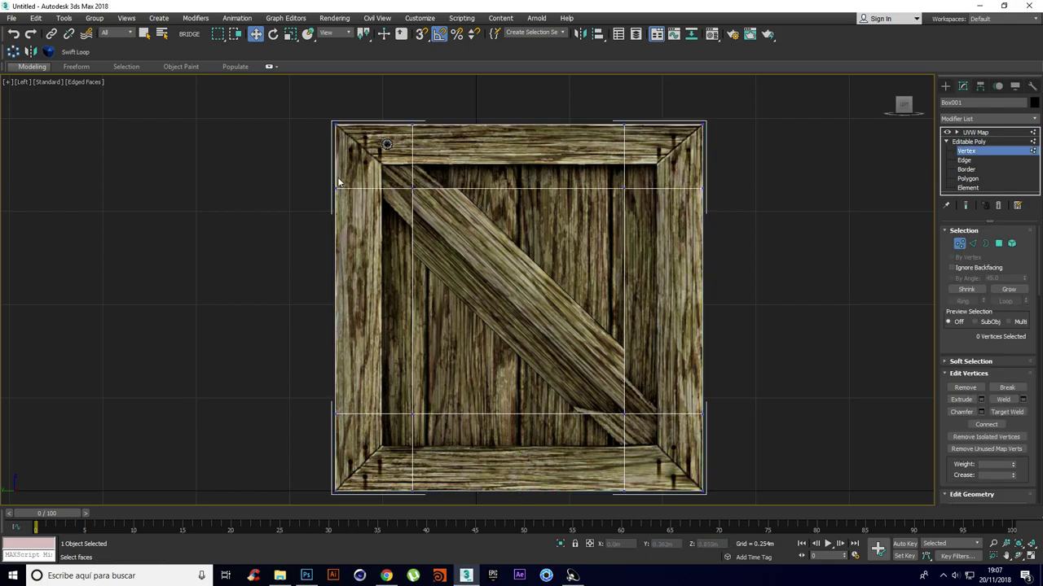
{"action": "left_click_drag", "start_coordinate": [634, 205], "coordinate": [644, 199]}
{"action": "left_click_drag", "start_coordinate": [522, 170], "coordinate": [523, 145]}
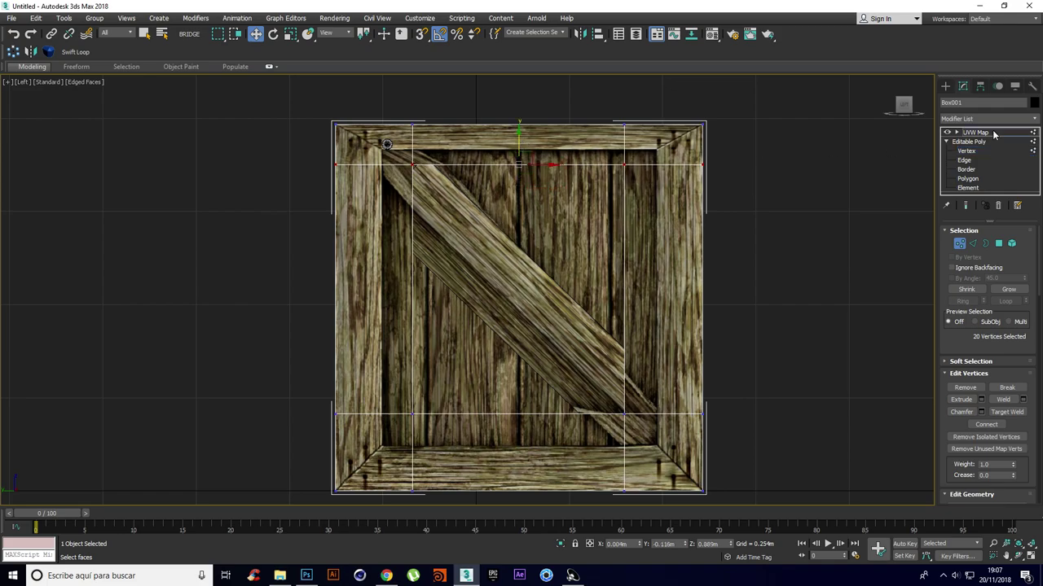
Step: Lower the upper inner vertex row to about 0.869 m in Z, comparing it with the textured frame edge under the UVW Map modifier
{"action": "left_click", "coordinate": [994, 133]}
{"action": "left_click", "coordinate": [989, 150]}
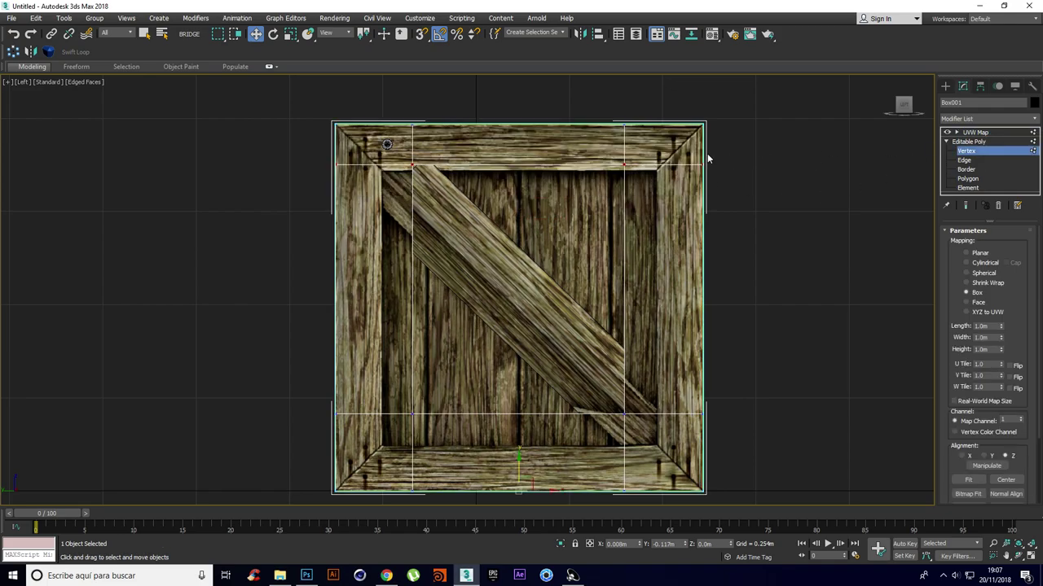
{"action": "left_click_drag", "start_coordinate": [517, 143], "coordinate": [572, 152]}
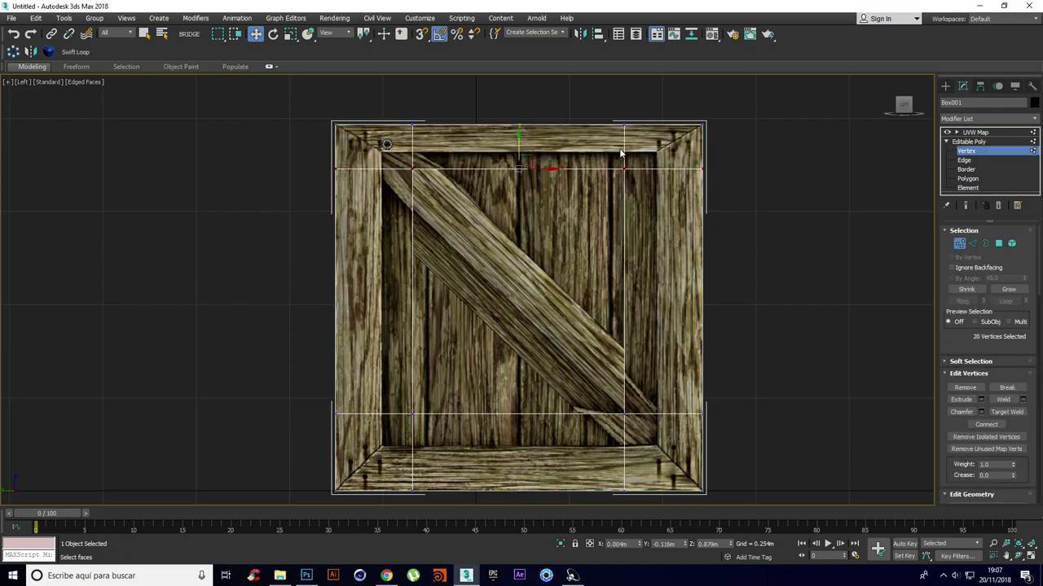
{"action": "left_click", "coordinate": [980, 133]}
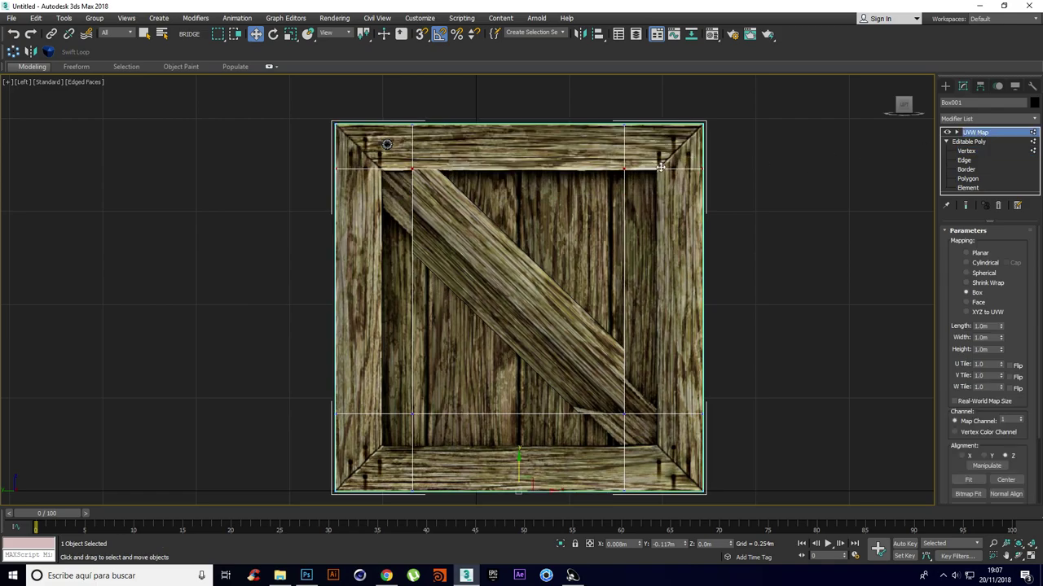
{"action": "left_click", "coordinate": [966, 150]}
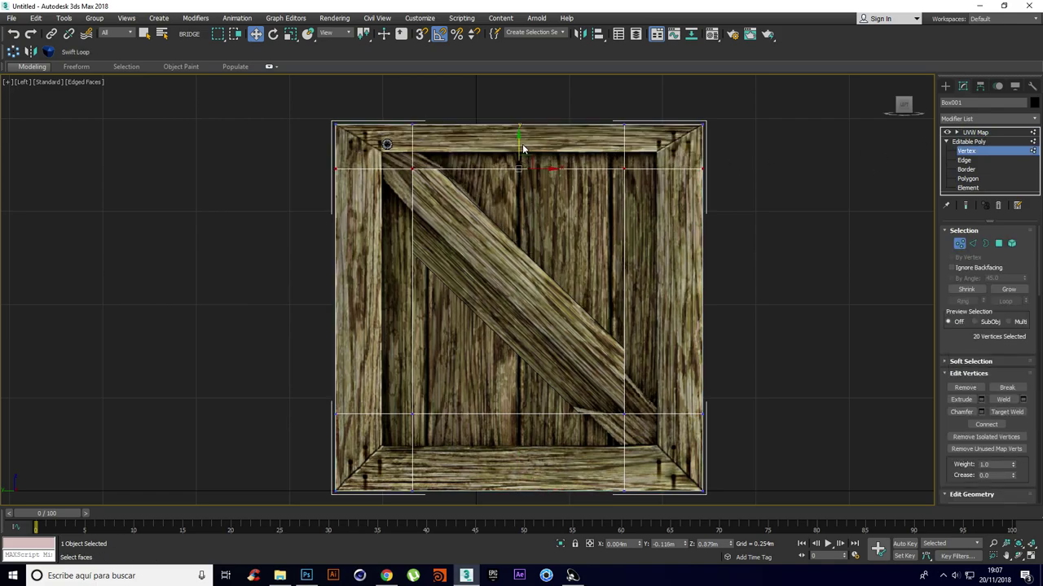
{"action": "left_click_drag", "start_coordinate": [518, 144], "coordinate": [519, 150]}
{"action": "left_click", "coordinate": [974, 132]}
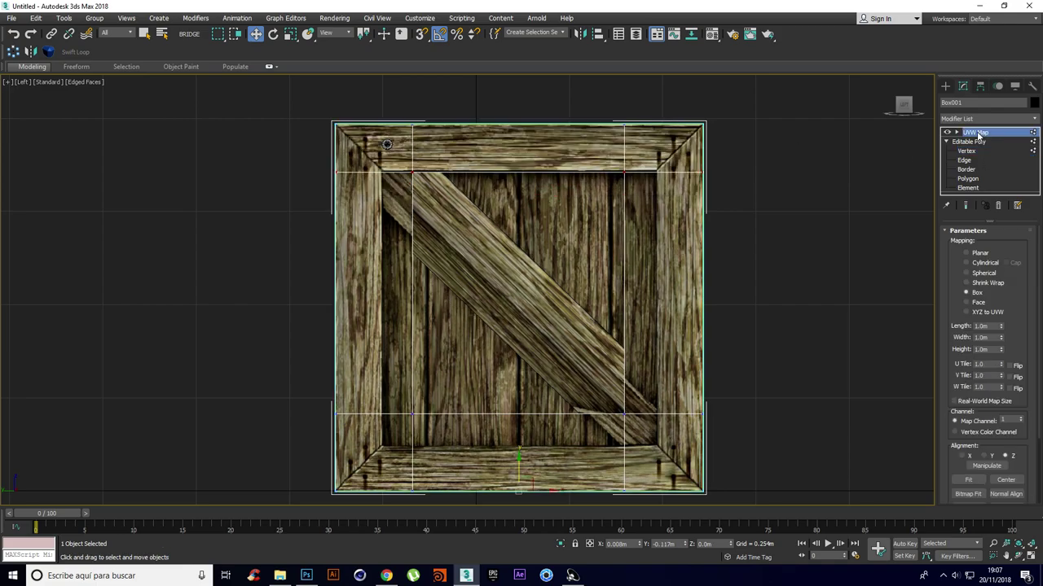
{"action": "left_click", "coordinate": [966, 151]}
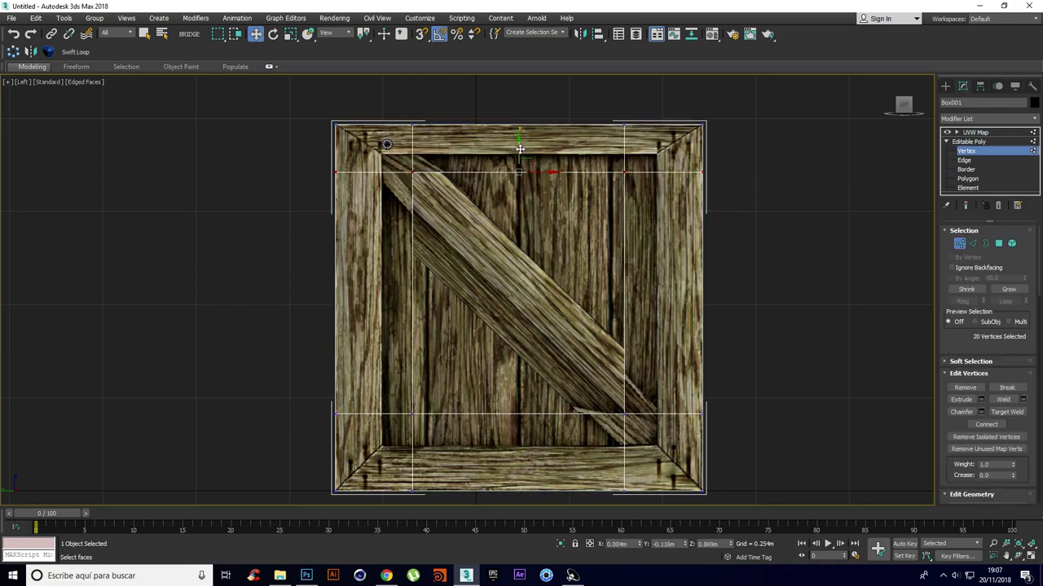
Step: Raise the crate's upper inner vertex row to about 0.875 m in Z and compare it with the texture under the UVW Map modifier
{"action": "left_click_drag", "start_coordinate": [519, 148], "coordinate": [524, 146]}
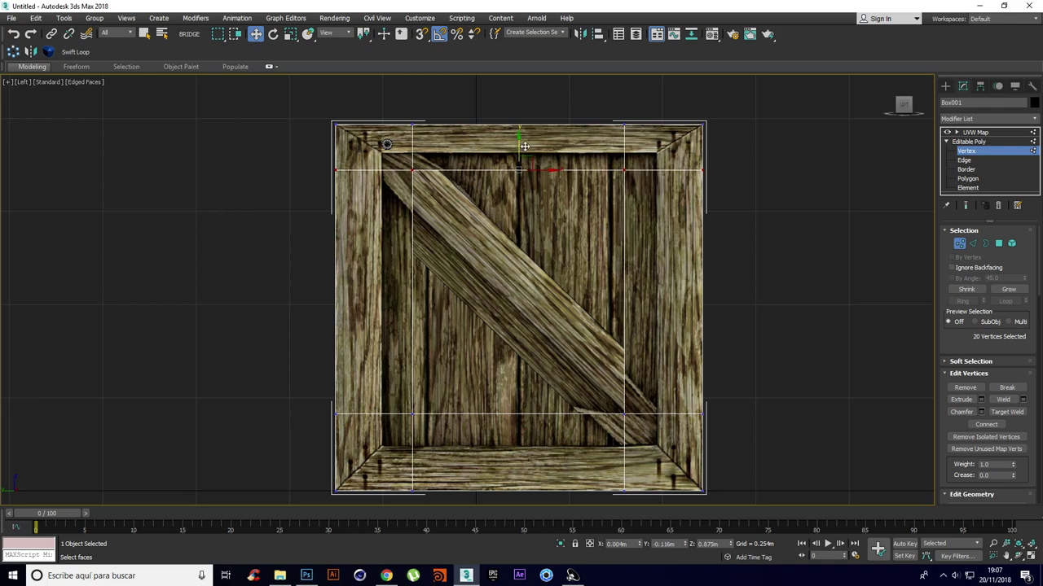
{"action": "left_click", "coordinate": [975, 132]}
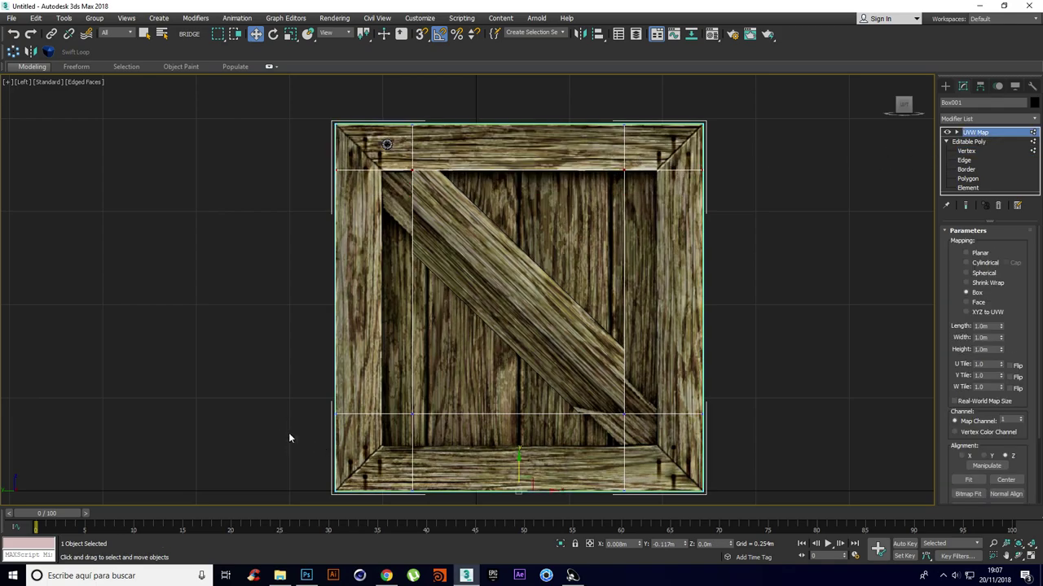
{"action": "left_click_drag", "start_coordinate": [806, 428], "coordinate": [730, 421]}
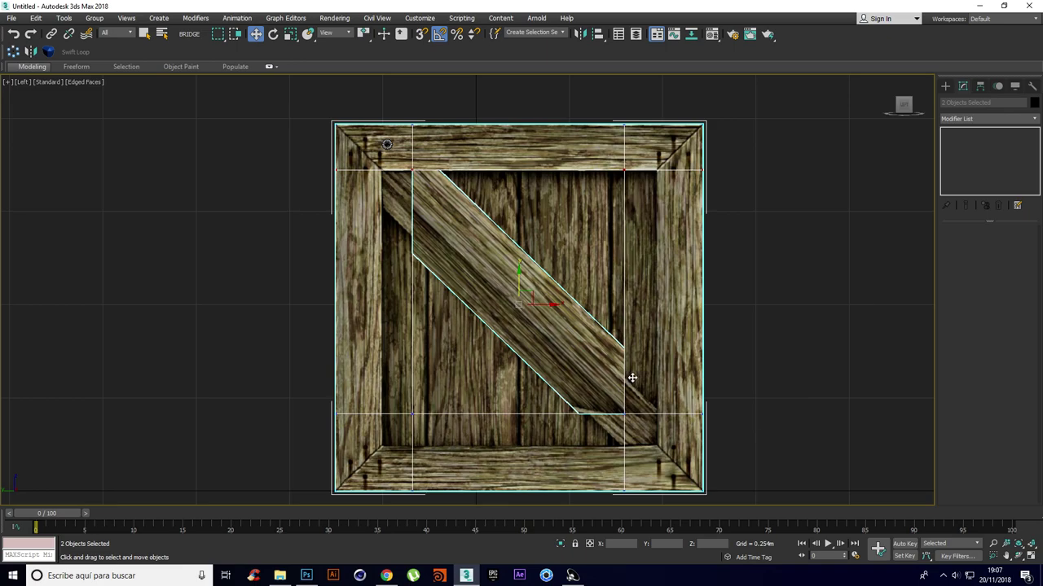
{"action": "left_click", "coordinate": [660, 235]}
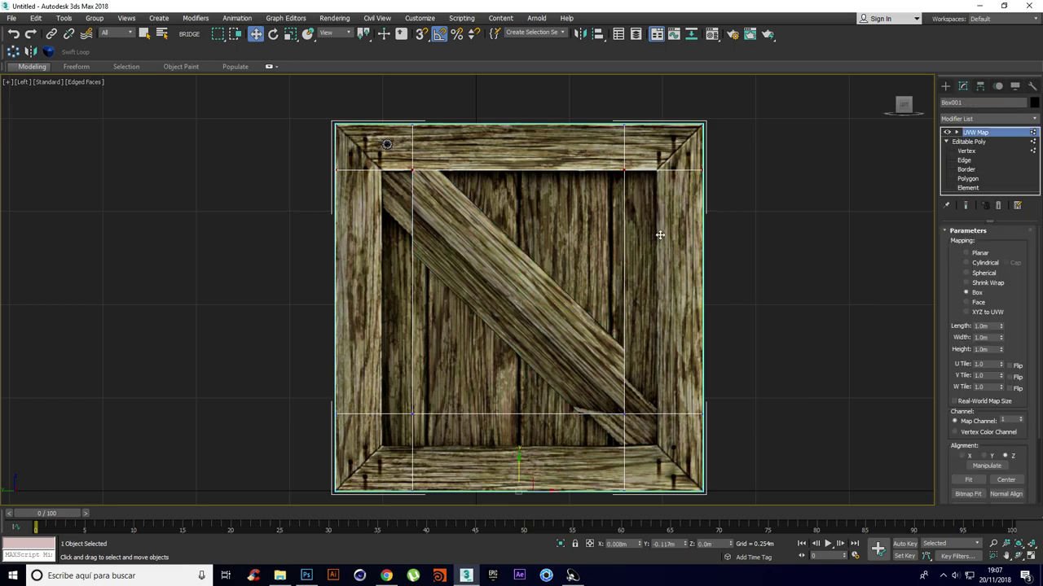
Step: Select the lower inner vertex row, draw a thin guide plane about 0.595 m wide along the texture's lower frame edge, and reselect the crate
{"action": "left_click", "coordinate": [967, 152]}
{"action": "left_click_drag", "start_coordinate": [259, 369], "coordinate": [794, 439]}
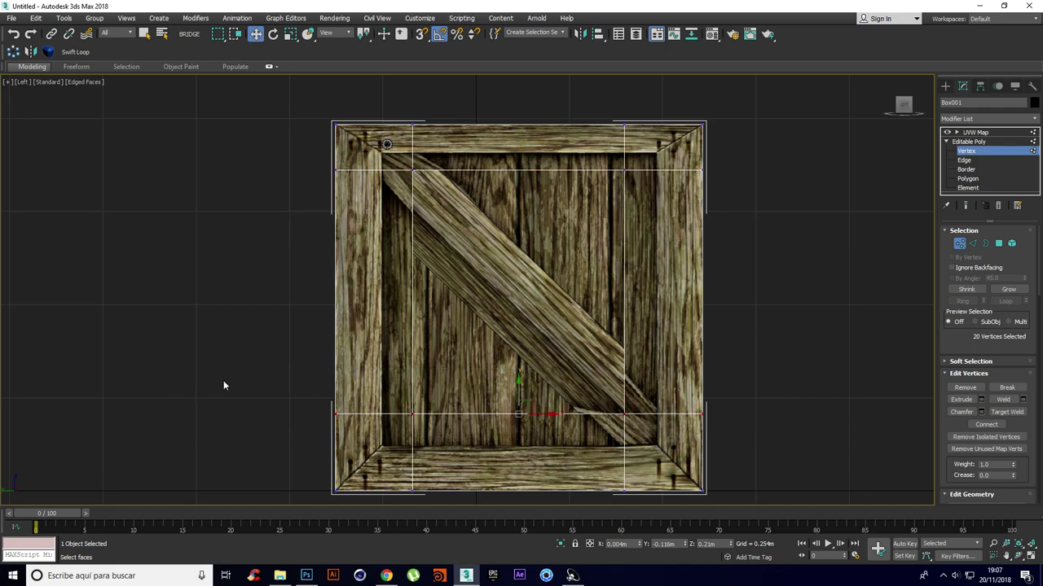
{"action": "left_click", "coordinate": [945, 86]}
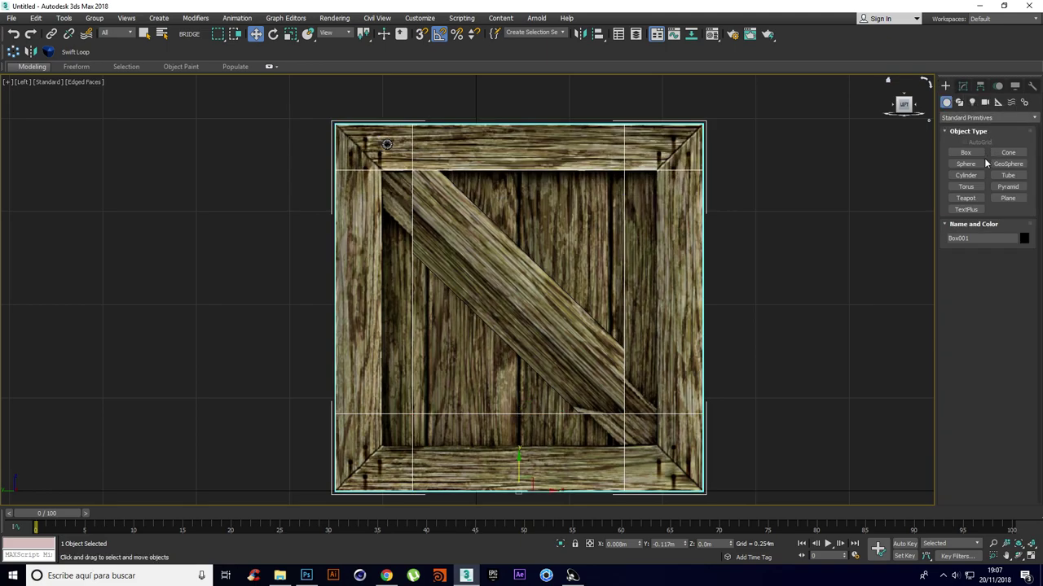
{"action": "left_click", "coordinate": [1008, 198]}
{"action": "left_click_drag", "start_coordinate": [210, 448], "coordinate": [430, 448]}
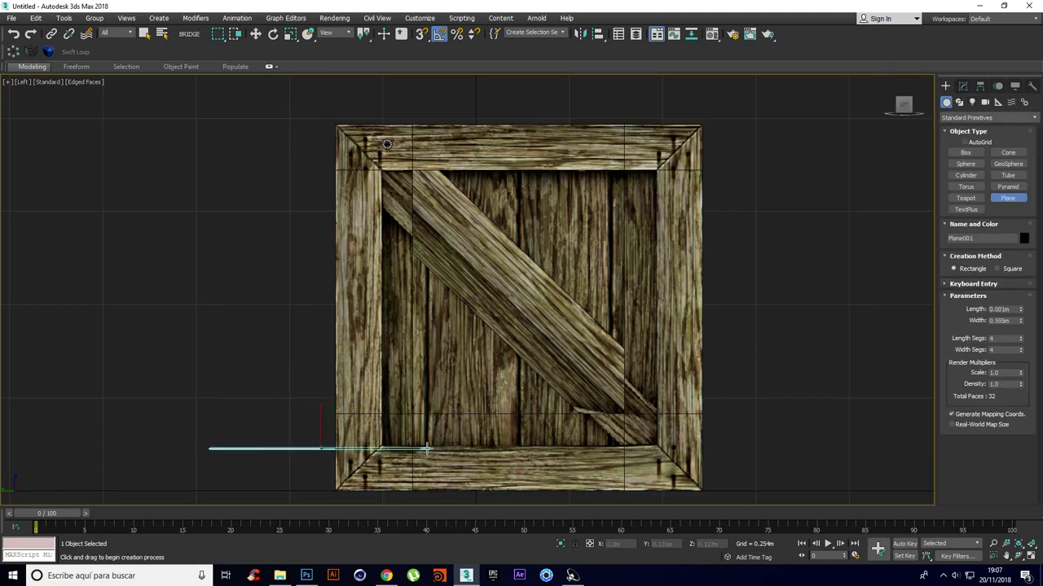
{"action": "right_click", "coordinate": [154, 360]}
{"action": "left_click", "coordinate": [203, 366]}
{"action": "left_click", "coordinate": [407, 416]}
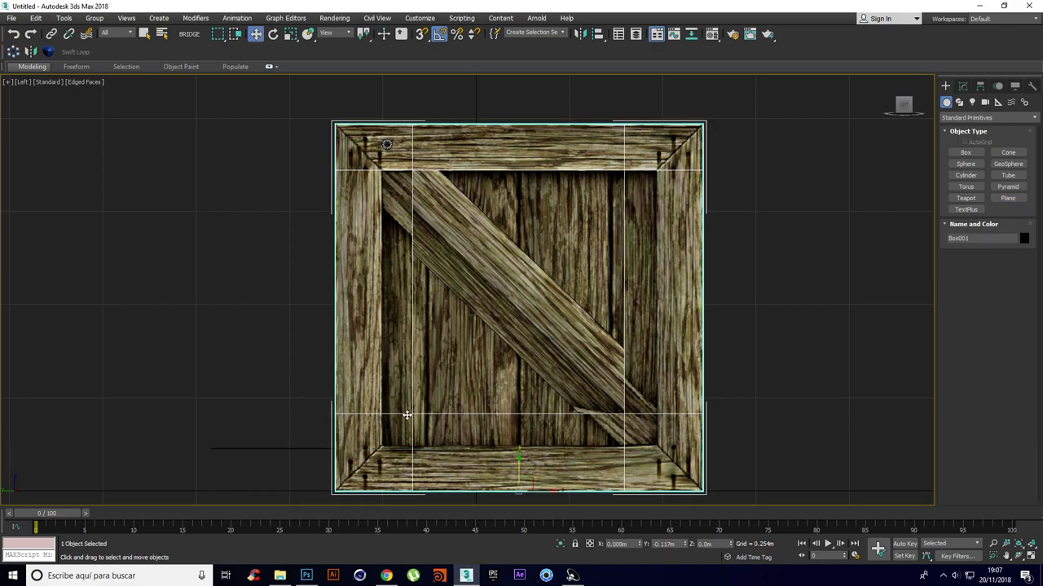
Step: Lower the crate's lower inner vertex row to the guide plane, about 0.117 m in Z, and compare it with the mapped texture
{"action": "left_click", "coordinate": [963, 85]}
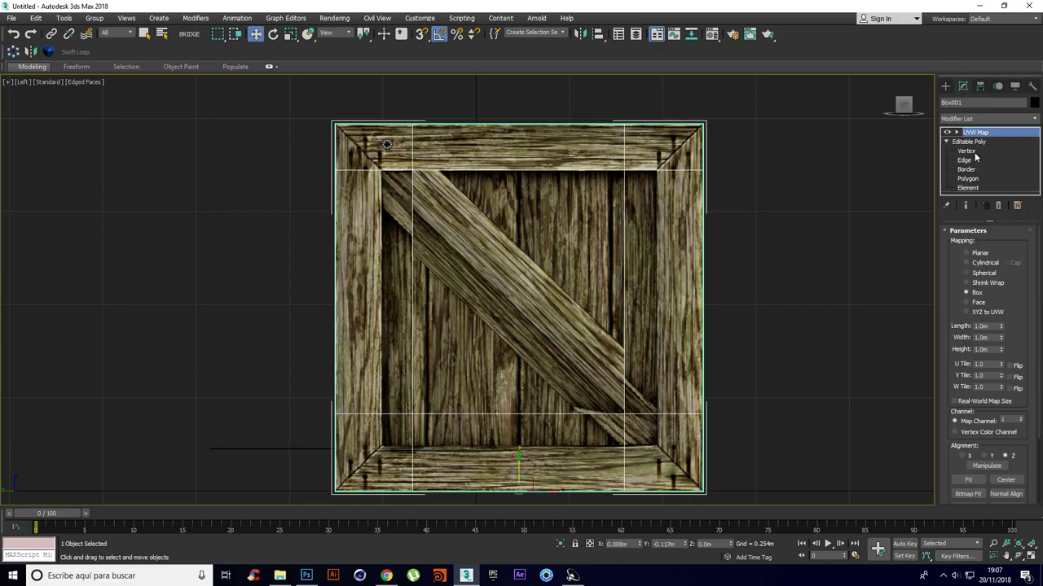
{"action": "left_click", "coordinate": [974, 152]}
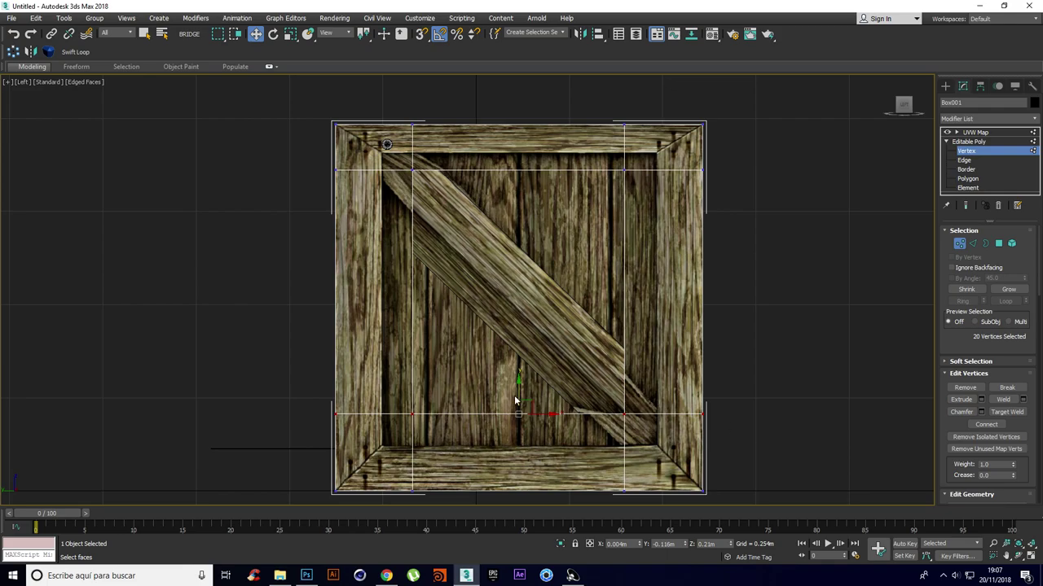
{"action": "left_click_drag", "start_coordinate": [514, 401], "coordinate": [516, 422]}
{"action": "left_click", "coordinate": [272, 405]}
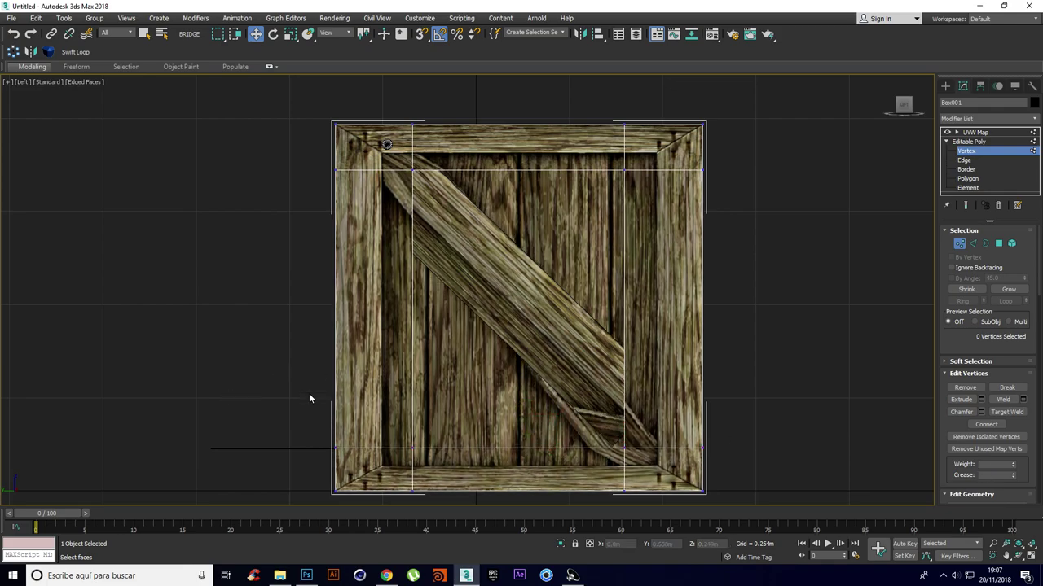
{"action": "left_click", "coordinate": [987, 132]}
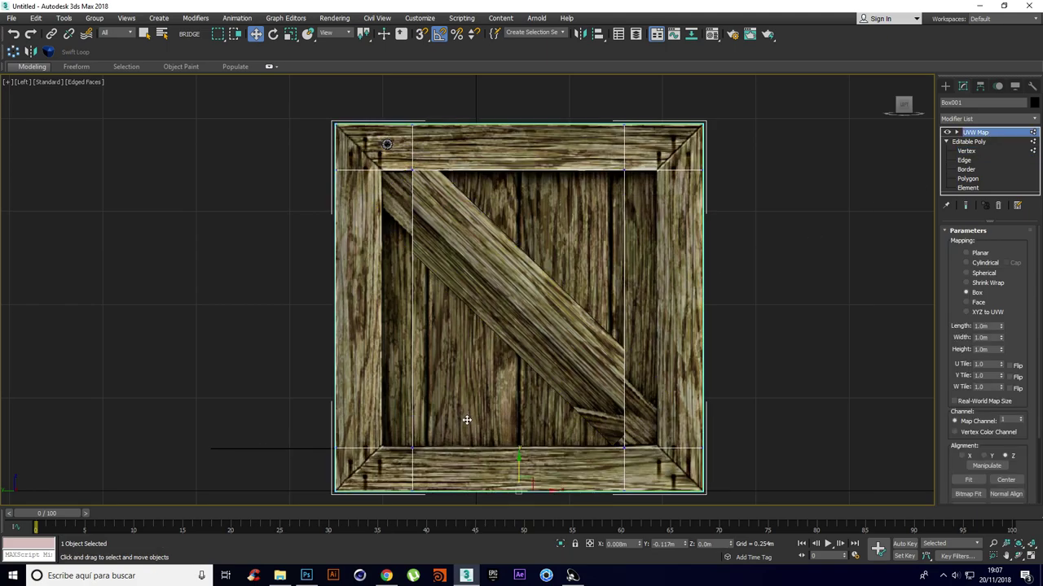
{"action": "left_click_drag", "start_coordinate": [231, 438], "coordinate": [778, 461]}
{"action": "key", "text": "ctrl+z"}
{"action": "key", "text": "1"}
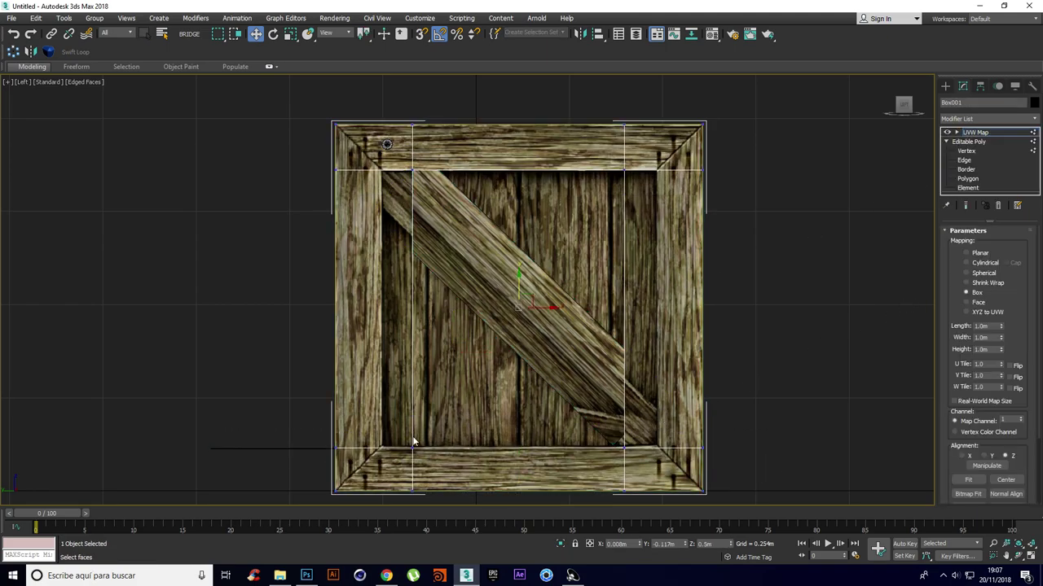
Step: Nudge the lower inner vertex row up about 0.002 m and check it against the frame edge under the UVW Map modifier
{"action": "left_click", "coordinate": [968, 151]}
{"action": "left_click_drag", "start_coordinate": [773, 469], "coordinate": [775, 471]}
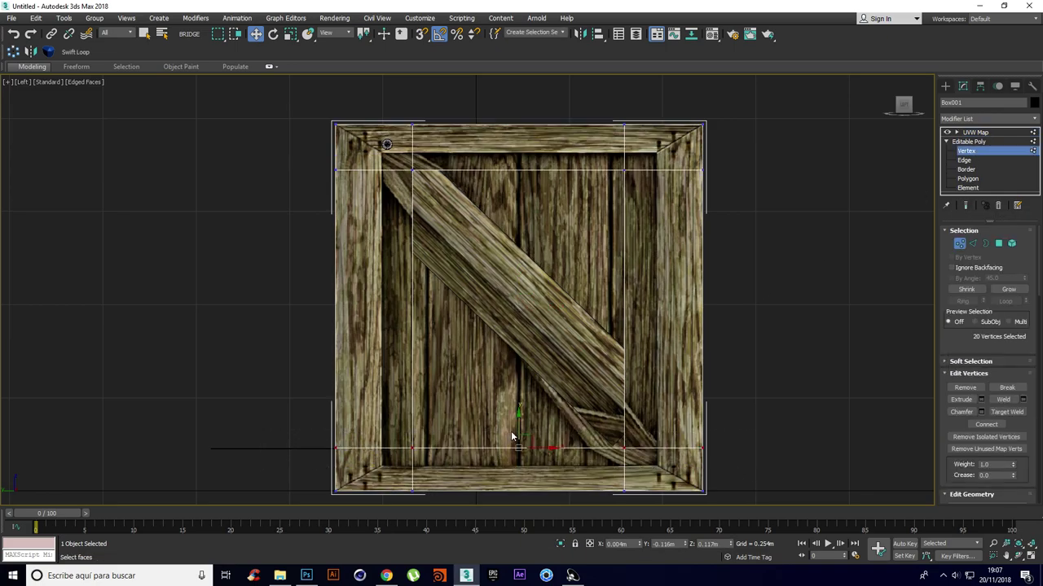
{"action": "left_click_drag", "start_coordinate": [519, 426], "coordinate": [519, 426]}
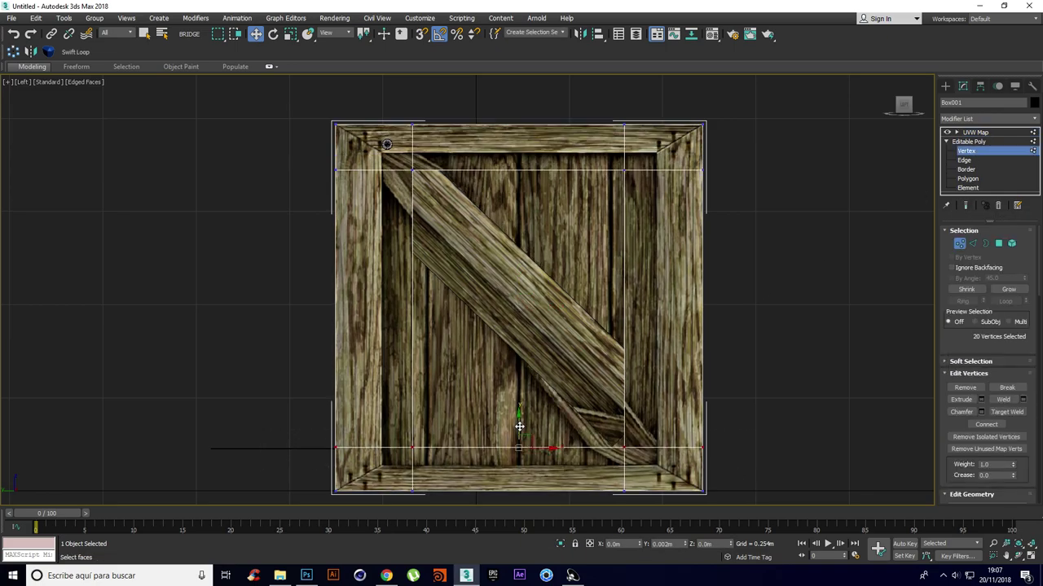
{"action": "left_click", "coordinate": [845, 337]}
{"action": "left_click", "coordinate": [976, 132]}
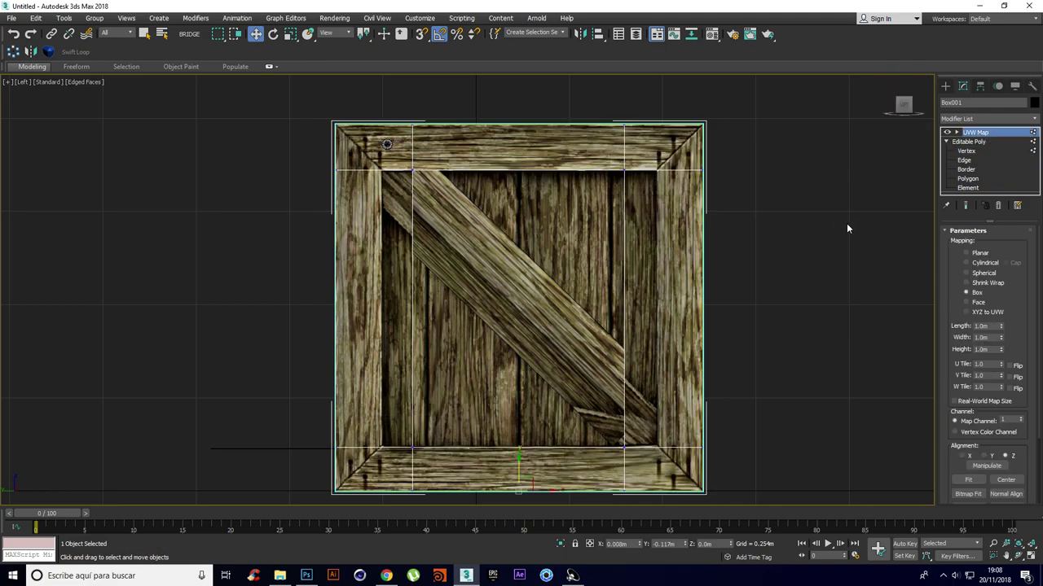
{"action": "left_click", "coordinate": [523, 302]}
{"action": "left_click", "coordinate": [650, 295]}
{"action": "left_click", "coordinate": [481, 289]}
{"action": "key", "text": "ctrl+z"}
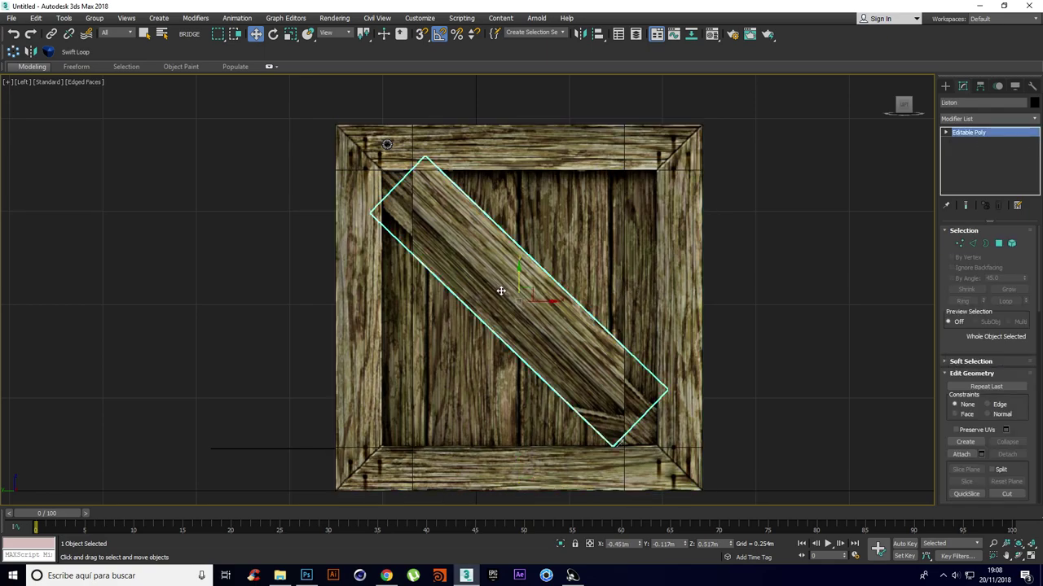
{"action": "key", "text": "ctrl+y"}
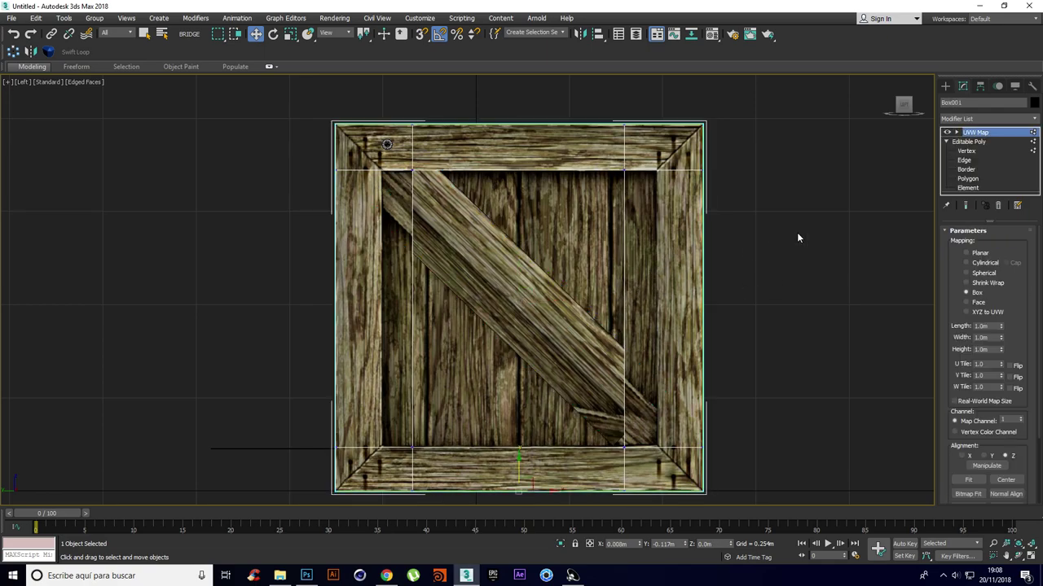
Step: Move the crate's right inner vertex column to about -0.498 m and the left one to about 0.254 m in Y, matching the textured frame
{"action": "left_click", "coordinate": [993, 151]}
{"action": "left_click_drag", "start_coordinate": [653, 511], "coordinate": [653, 505]}
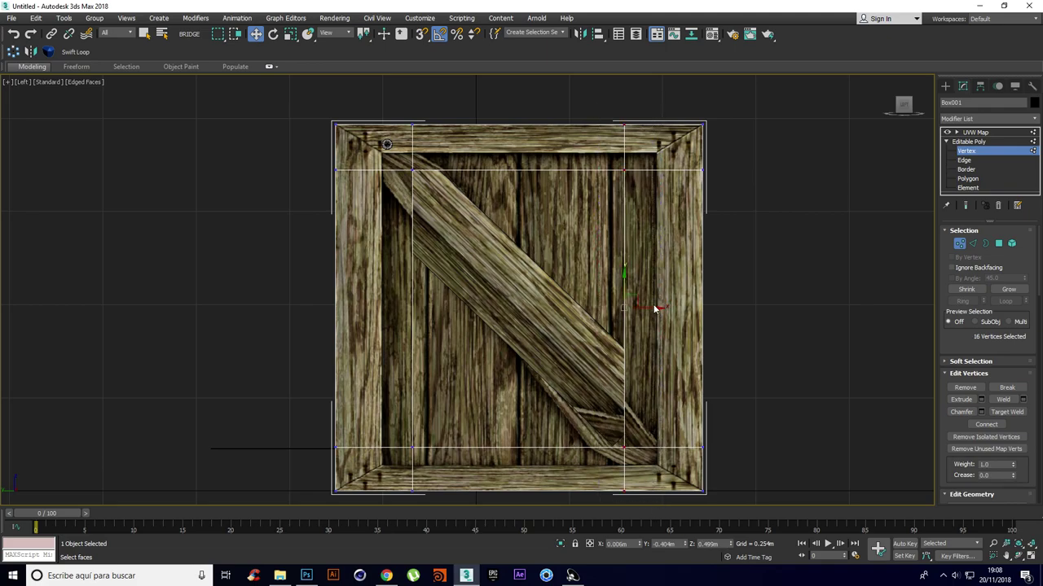
{"action": "left_click_drag", "start_coordinate": [651, 305], "coordinate": [689, 304]}
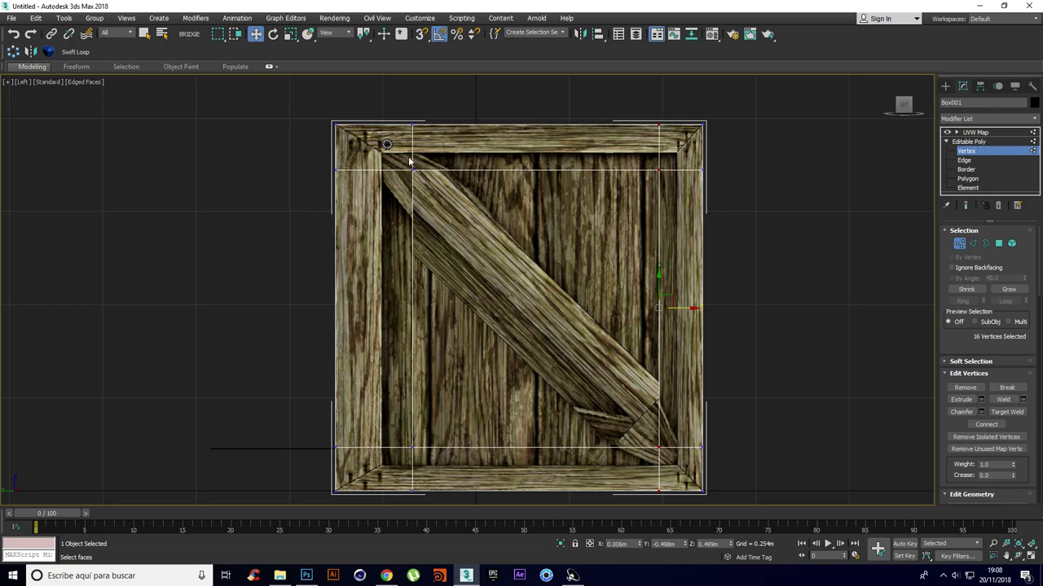
{"action": "left_click_drag", "start_coordinate": [399, 165], "coordinate": [443, 502]}
{"action": "left_click_drag", "start_coordinate": [447, 310], "coordinate": [415, 310]}
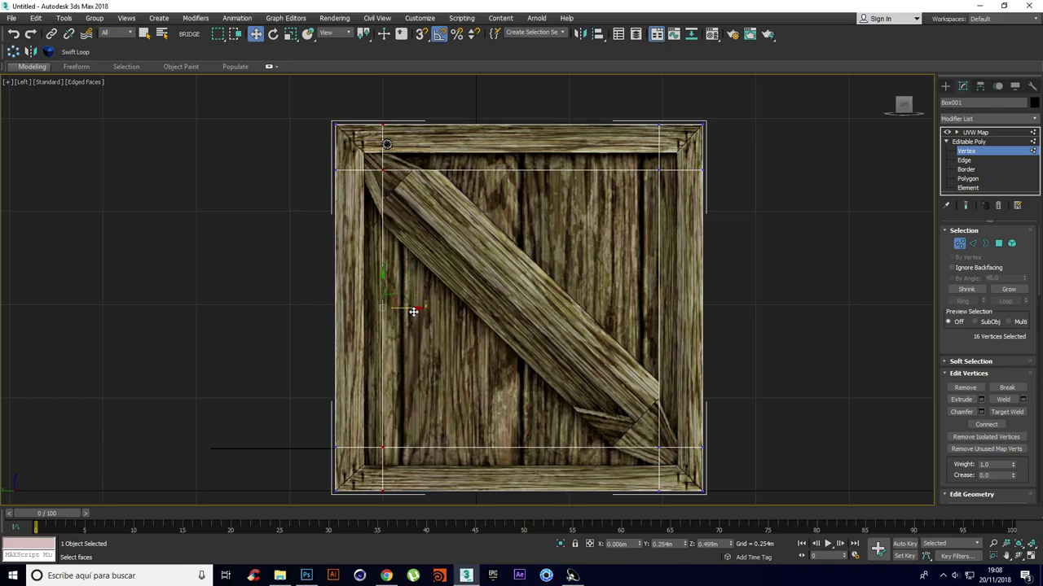
{"action": "left_click", "coordinate": [976, 132]}
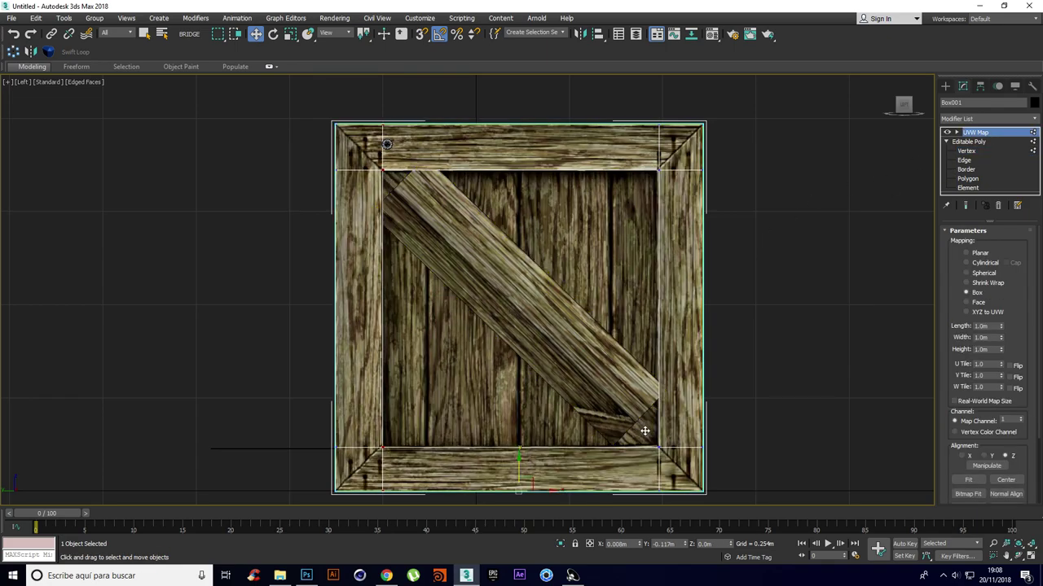
Step: Scale the diagonal slat along its length to about 119 percent so both ends reach into the frame
{"action": "left_click", "coordinate": [640, 399]}
{"action": "key", "text": "r"}
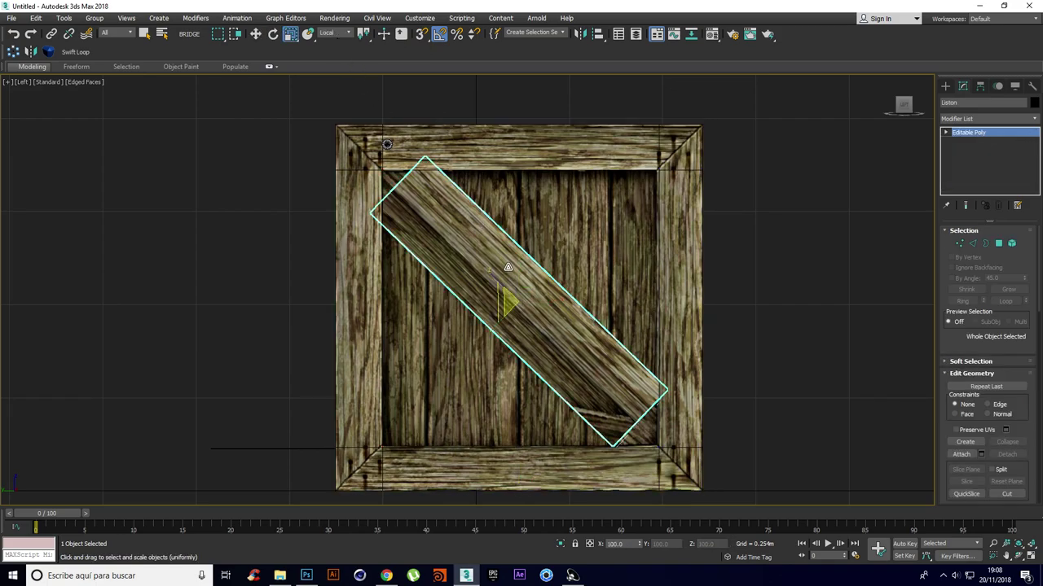
{"action": "left_click_drag", "start_coordinate": [494, 279], "coordinate": [486, 271]}
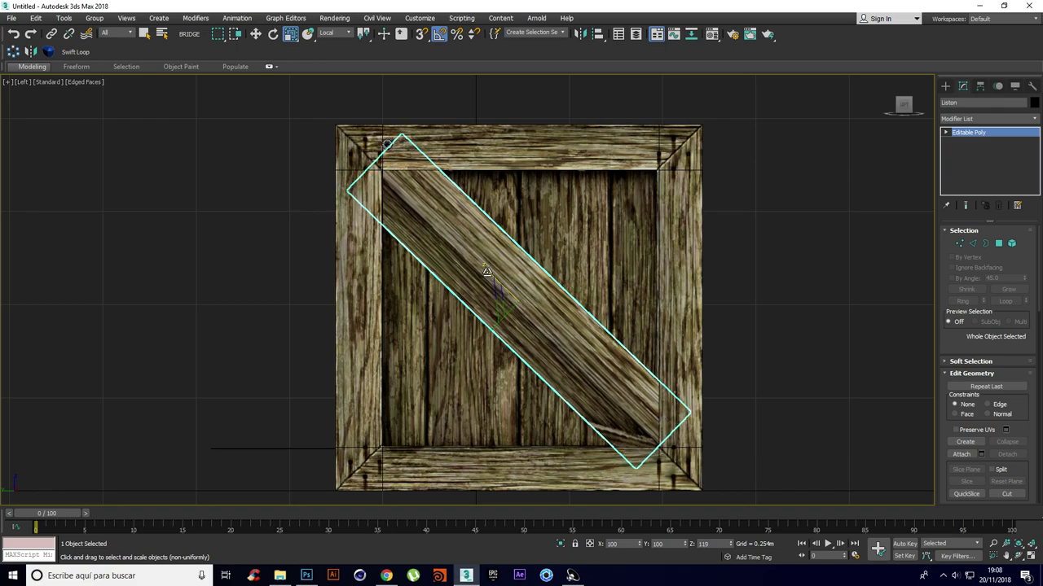
{"action": "left_click", "coordinate": [758, 306]}
{"action": "left_click", "coordinate": [604, 385]}
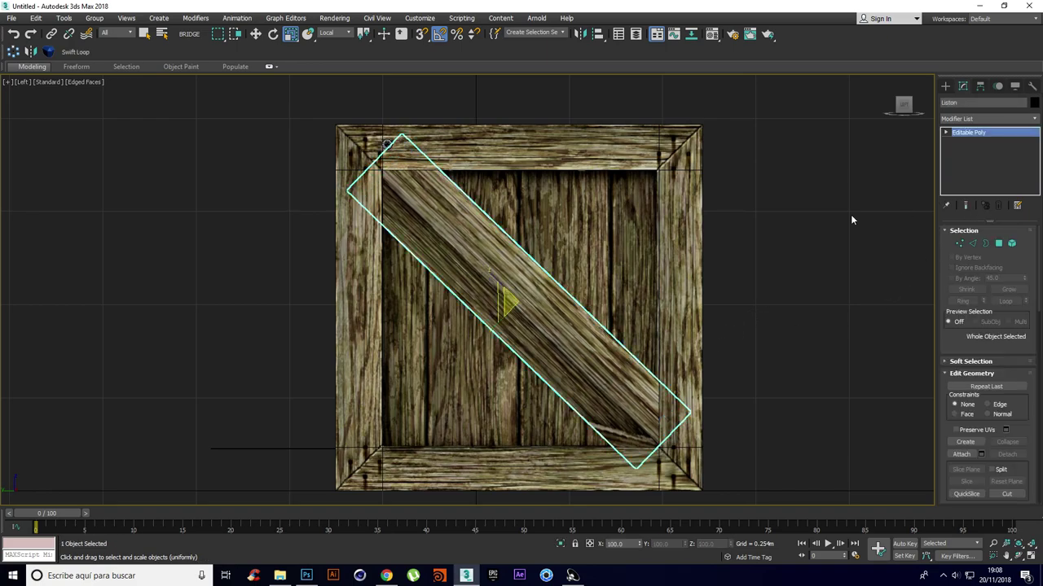
Step: Assign the plain 02 - Default material to the diagonal slat and close the Material Editor
{"action": "key", "text": "m"}
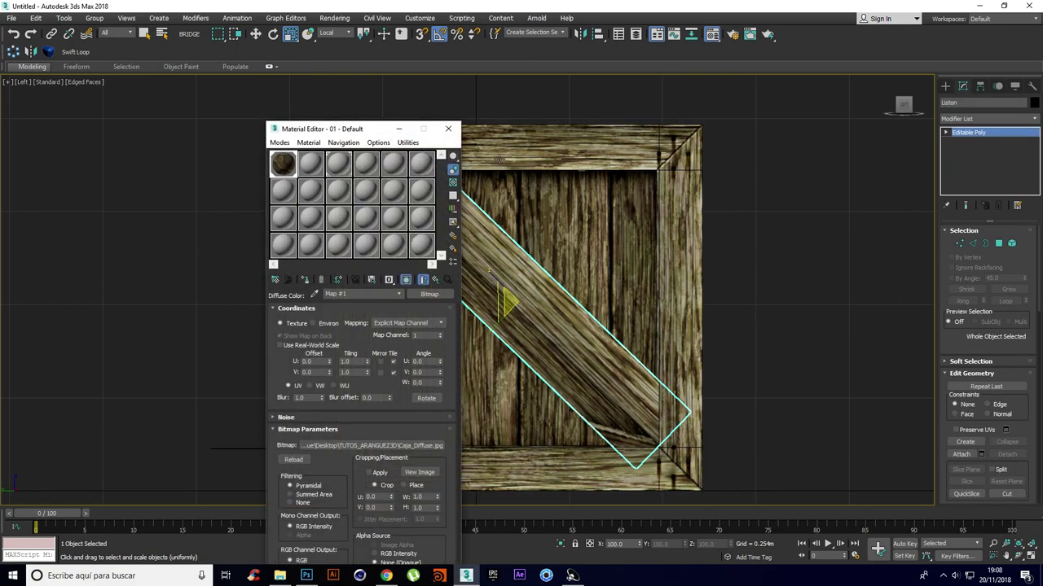
{"action": "left_click", "coordinate": [308, 164]}
{"action": "left_click", "coordinate": [304, 279]}
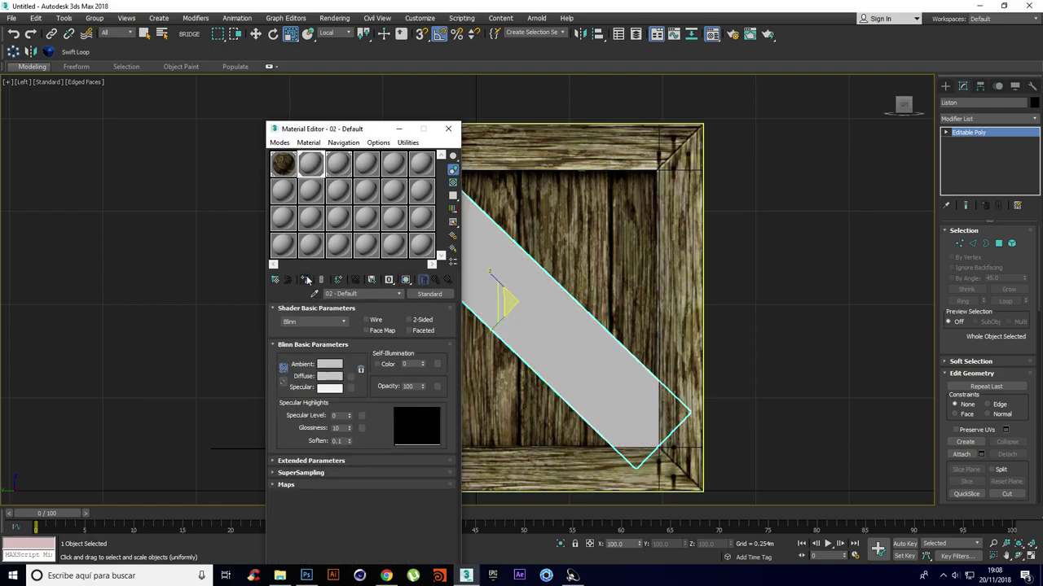
{"action": "left_click", "coordinate": [448, 129]}
Step: In the Perspective view, move the corner cylinder nail onto the texture's upper nail mark, about 0.299 m in Y and 0.959 m in Z
{"action": "left_click", "coordinate": [752, 258]}
{"action": "left_click", "coordinate": [642, 258]}
{"action": "middle_click_drag", "start_coordinate": [615, 245], "coordinate": [592, 261], "text": "alt"}
{"action": "key", "text": "p"}
{"action": "scroll", "coordinate": [590, 269], "scroll_direction": "down", "scroll_amount": 2}
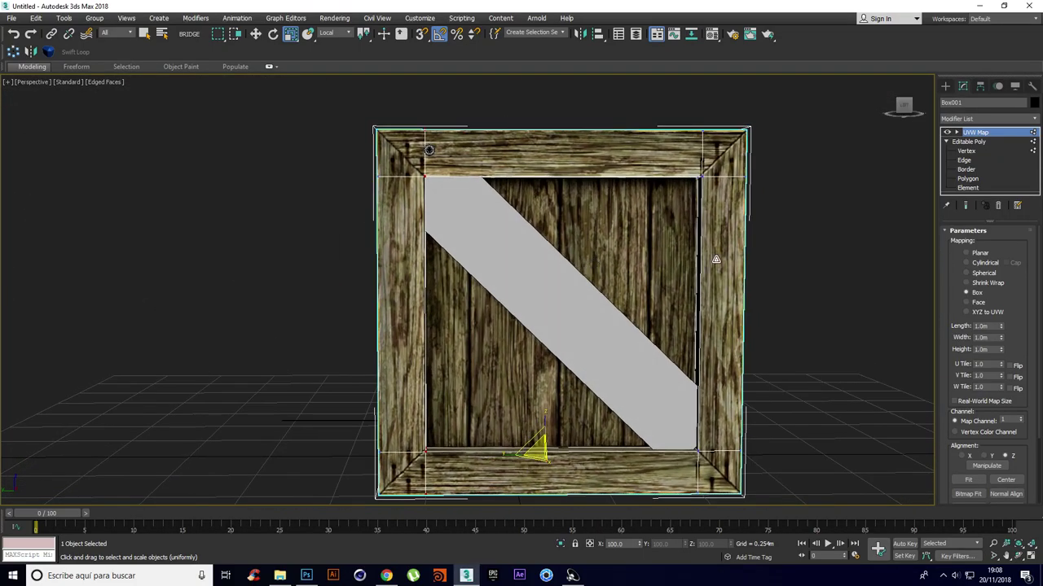
{"action": "left_click", "coordinate": [752, 255]}
{"action": "left_click", "coordinate": [415, 149]}
{"action": "scroll", "coordinate": [417, 150], "scroll_direction": "up", "scroll_amount": 6}
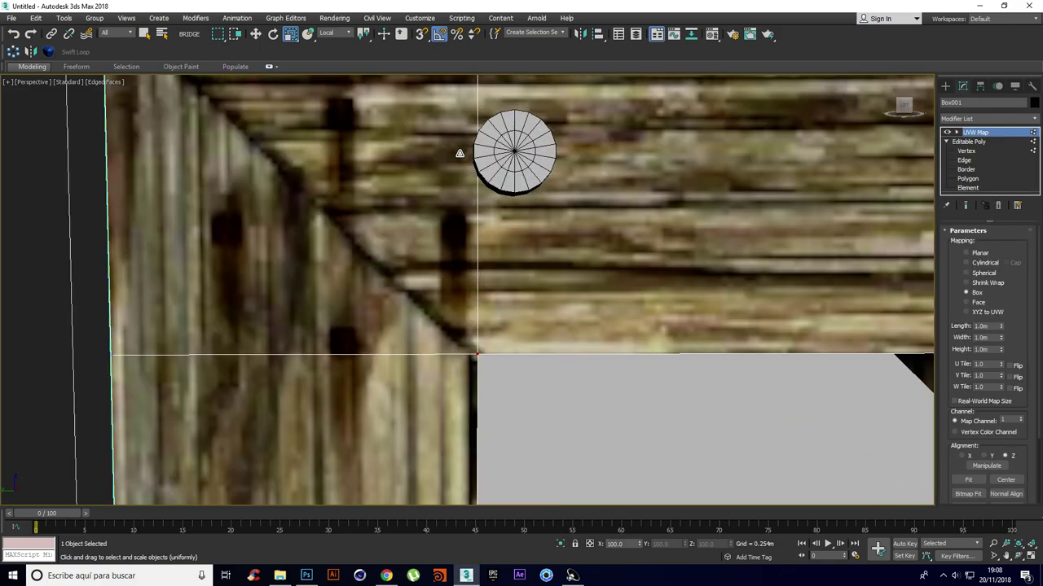
{"action": "left_click", "coordinate": [511, 167]}
{"action": "middle_click_drag", "start_coordinate": [511, 166], "coordinate": [567, 205]}
{"action": "key", "text": "w"}
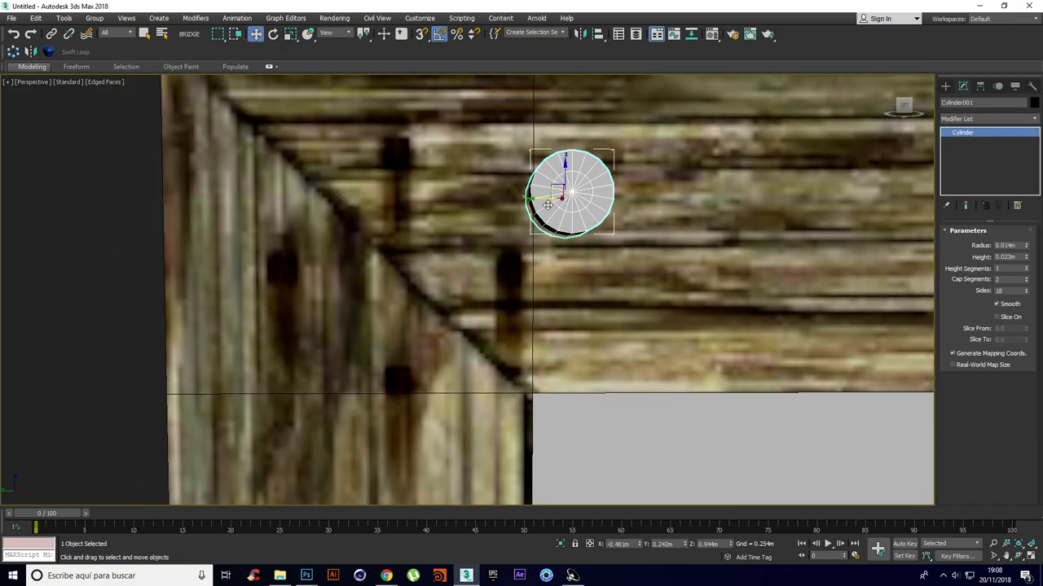
{"action": "left_click_drag", "start_coordinate": [484, 200], "coordinate": [379, 194]}
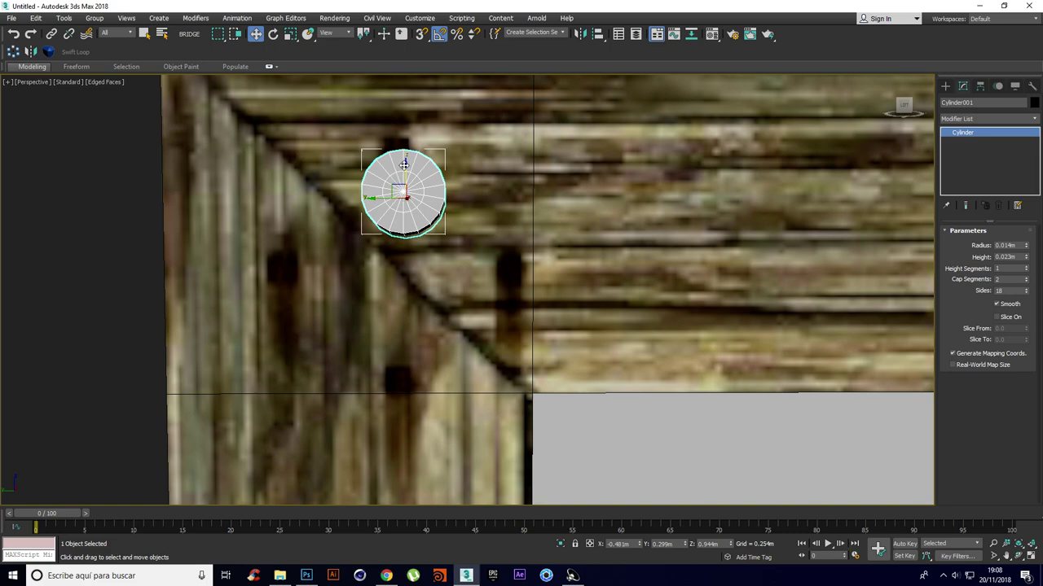
Step: Scale the cylinder nail's round face down towards the nail mark's size and shift it to about 0.303 m in Y
{"action": "key", "text": "r"}
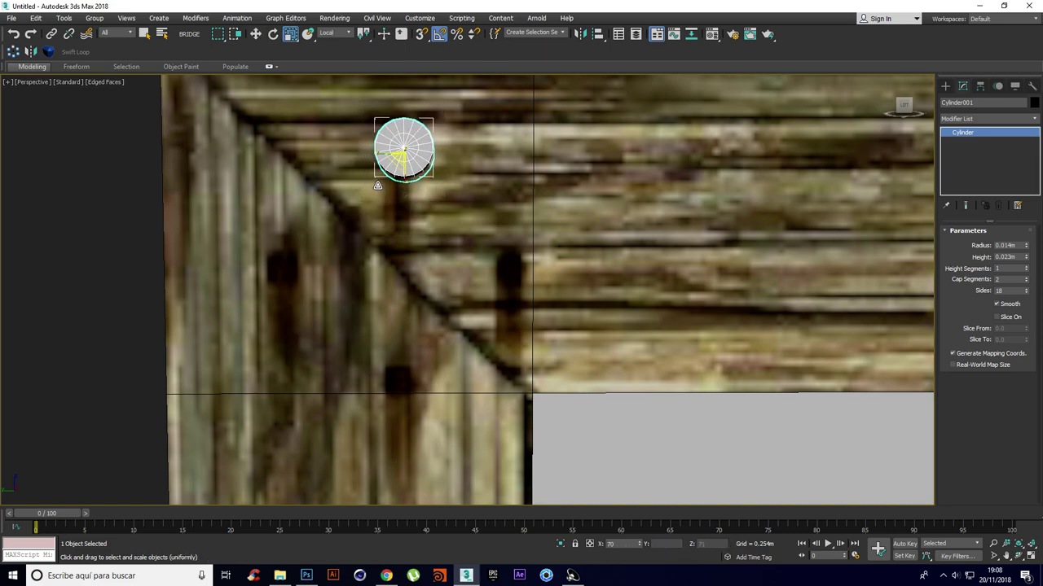
{"action": "key", "text": "w"}
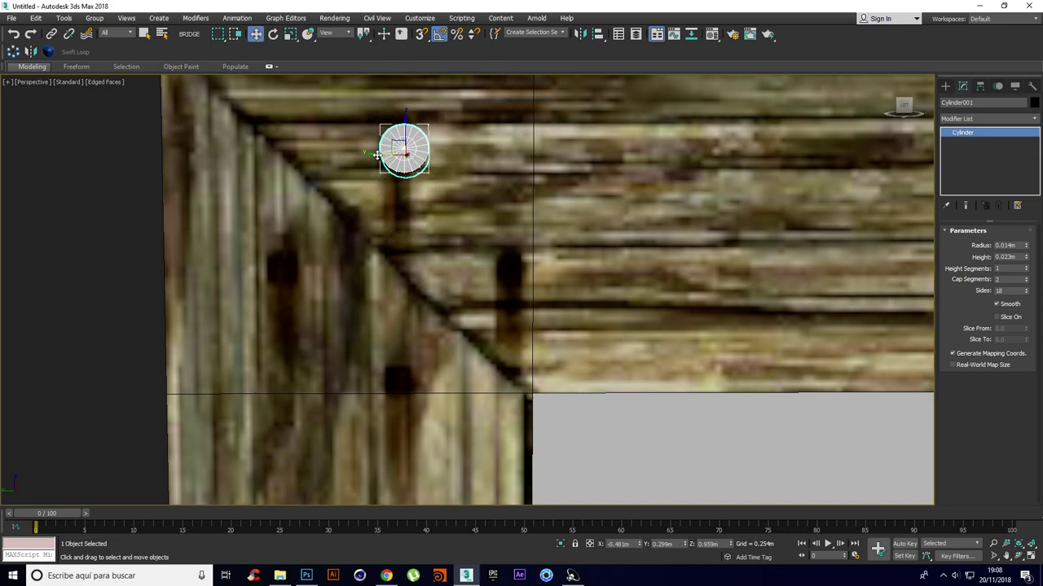
{"action": "scroll", "coordinate": [407, 214], "scroll_direction": "down", "scroll_amount": 8}
{"action": "scroll", "coordinate": [408, 217], "scroll_direction": "down", "scroll_amount": 3}
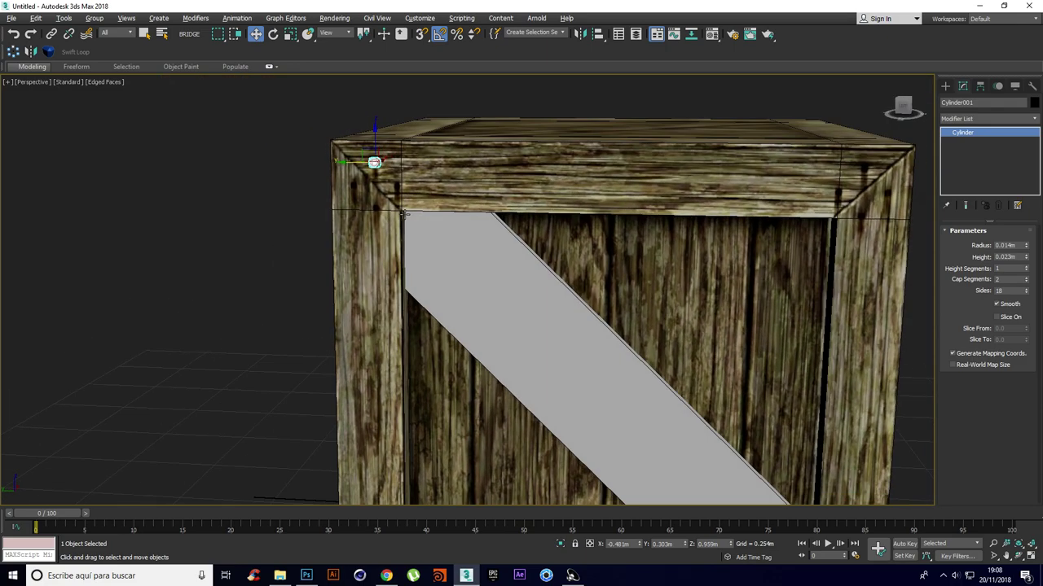
{"action": "scroll", "coordinate": [408, 217], "scroll_direction": "up", "scroll_amount": 5}
{"action": "scroll", "coordinate": [440, 205], "scroll_direction": "down", "scroll_amount": 8}
{"action": "middle_click_drag", "start_coordinate": [439, 204], "coordinate": [450, 187], "text": "alt"}
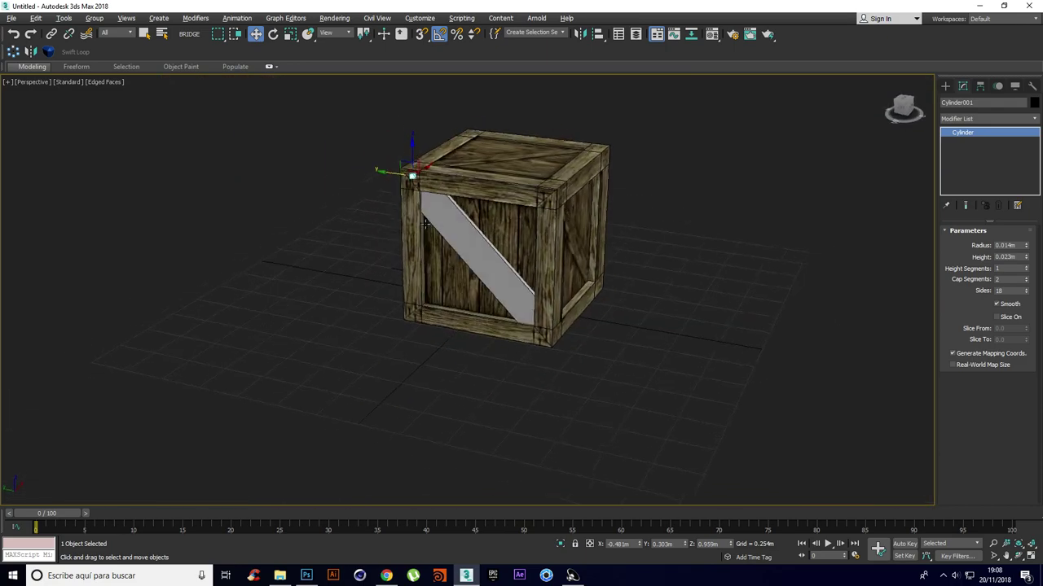
Step: Try copying the cylinder nail straight down to the lower nail mark of the corner, and delete the copy
{"action": "scroll", "coordinate": [450, 185], "scroll_direction": "up", "scroll_amount": 3}
{"action": "mouse_move", "coordinate": [500, 228]}
{"action": "middle_mouse_down", "text": "alt"}
{"action": "mouse_move", "coordinate": [407, 177]}
{"action": "mouse_move", "coordinate": [512, 236]}
{"action": "middle_mouse_up", "text": "alt"}
{"action": "scroll", "coordinate": [407, 178], "scroll_direction": "up", "scroll_amount": 6}
{"action": "scroll", "coordinate": [326, 173], "scroll_direction": "up", "scroll_amount": 4}
{"action": "key", "text": "r"}
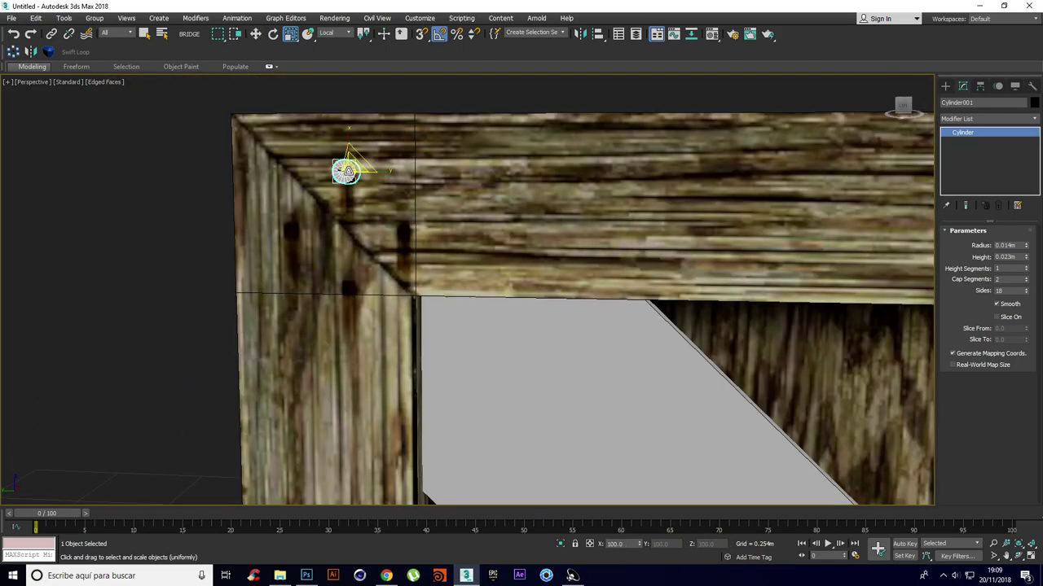
{"action": "scroll", "coordinate": [349, 173], "scroll_direction": "down", "scroll_amount": 4}
{"action": "middle_click_drag", "start_coordinate": [357, 186], "coordinate": [361, 170], "text": "alt"}
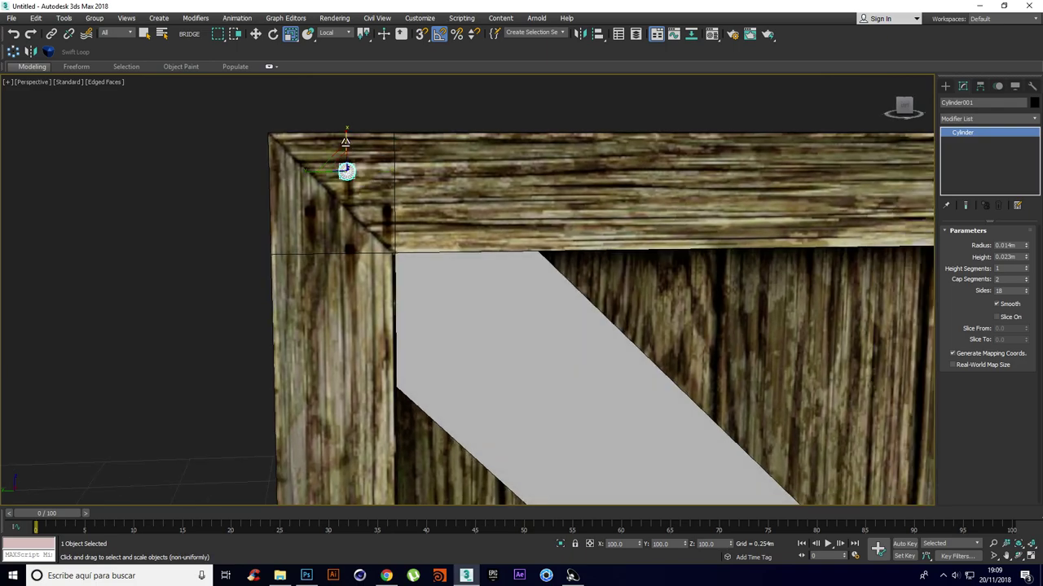
{"action": "key", "text": "w"}
{"action": "mouse_move", "coordinate": [346, 143]}
{"action": "left_mouse_down", "text": "shift"}
{"action": "mouse_move", "coordinate": [348, 228]}
{"action": "mouse_move", "coordinate": [349, 207]}
{"action": "left_mouse_up", "text": "shift"}
{"action": "key", "text": "Return"}
{"action": "left_click", "coordinate": [564, 332]}
{"action": "key", "text": "Delete"}
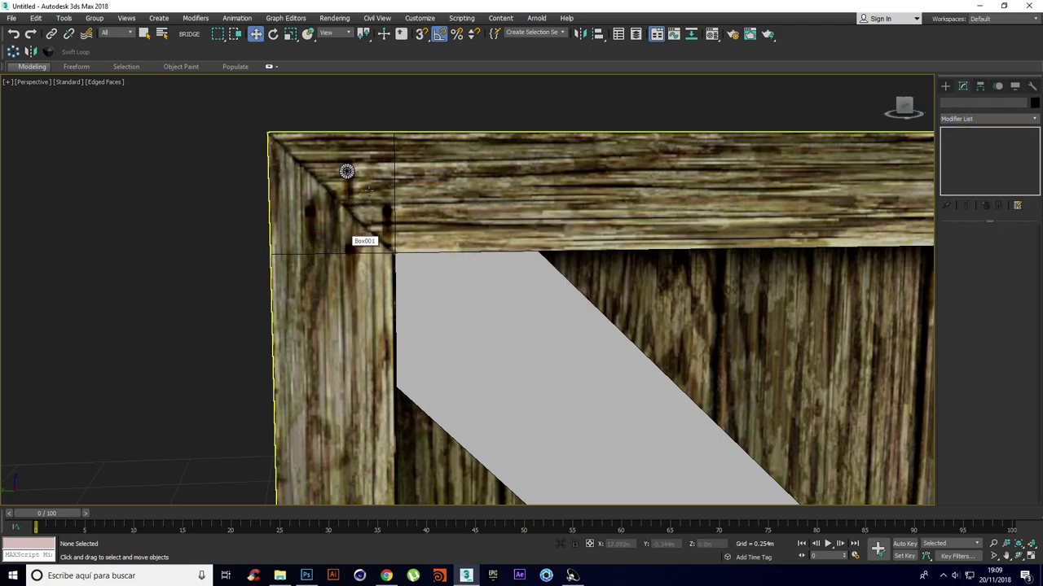
Step: For the corner nail's 03 - Default material, load Oxide_diffuse.jpg as the diffuse bitmap
{"action": "left_click", "coordinate": [348, 176]}
{"action": "left_click", "coordinate": [347, 172]}
{"action": "key", "text": "m"}
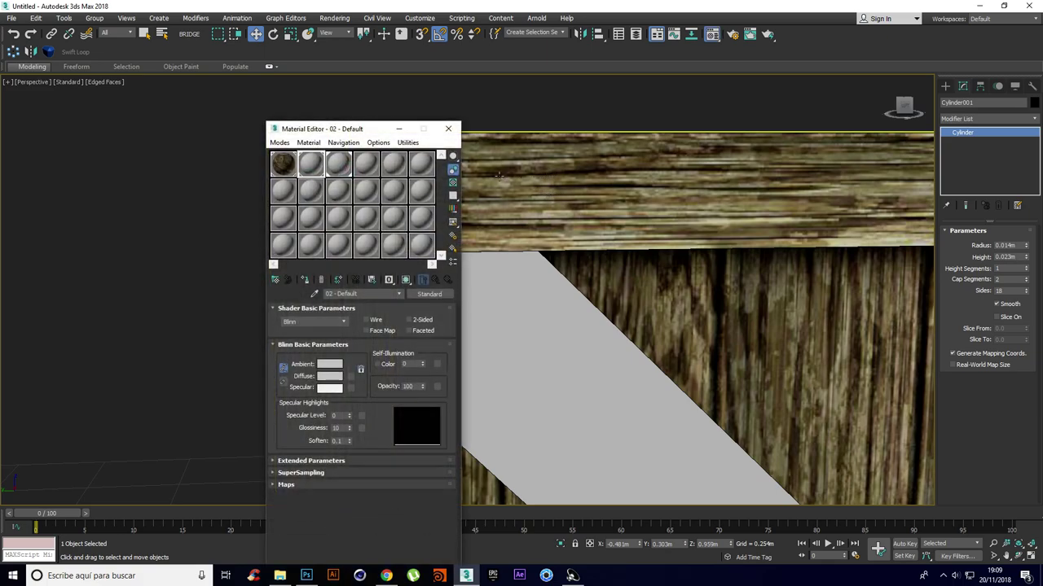
{"action": "left_click", "coordinate": [332, 167]}
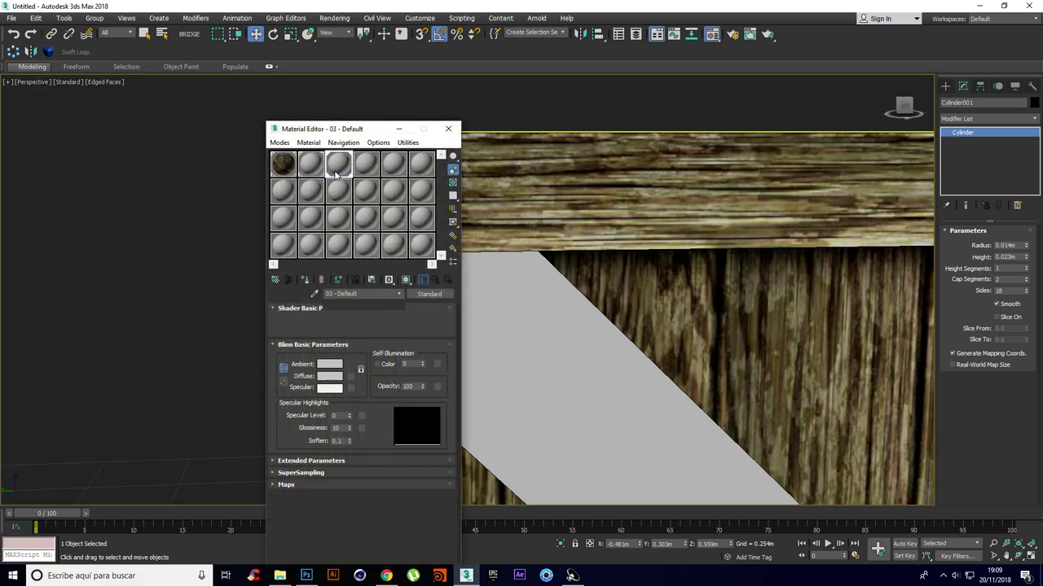
{"action": "left_click", "coordinate": [351, 377]}
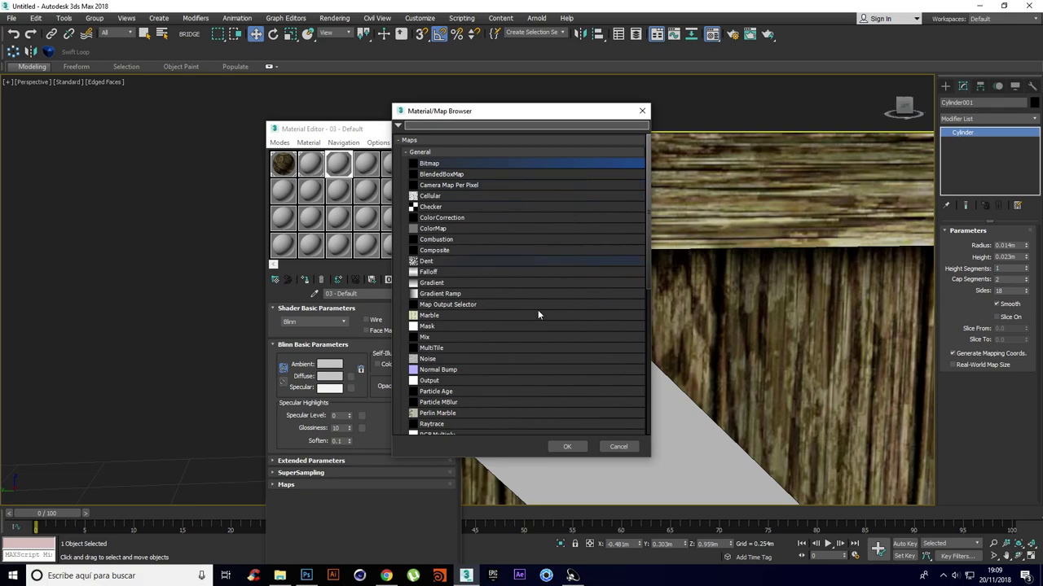
{"action": "left_click", "coordinate": [565, 446]}
{"action": "left_click", "coordinate": [119, 197]}
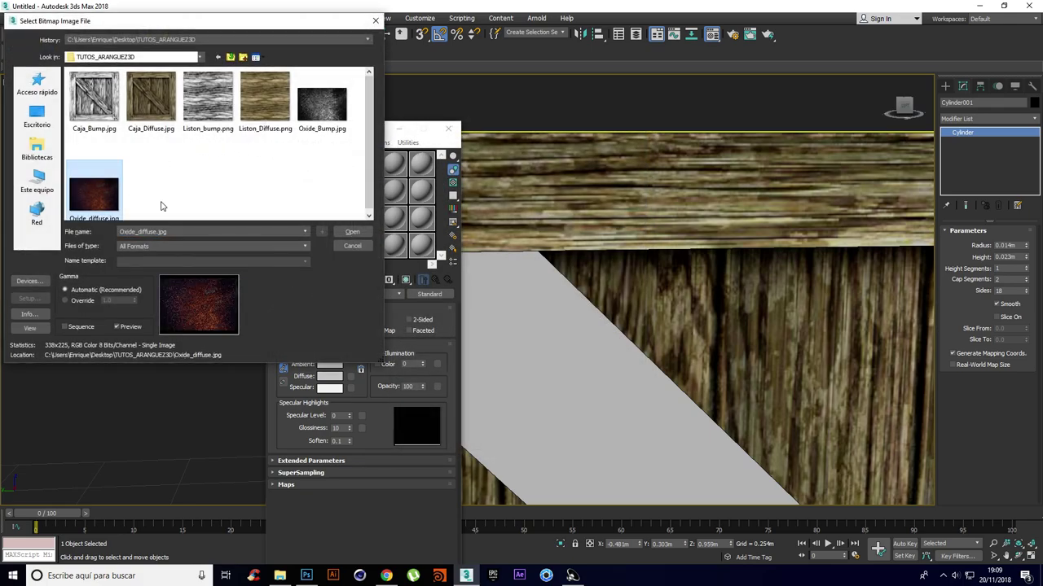
{"action": "left_click", "coordinate": [350, 234]}
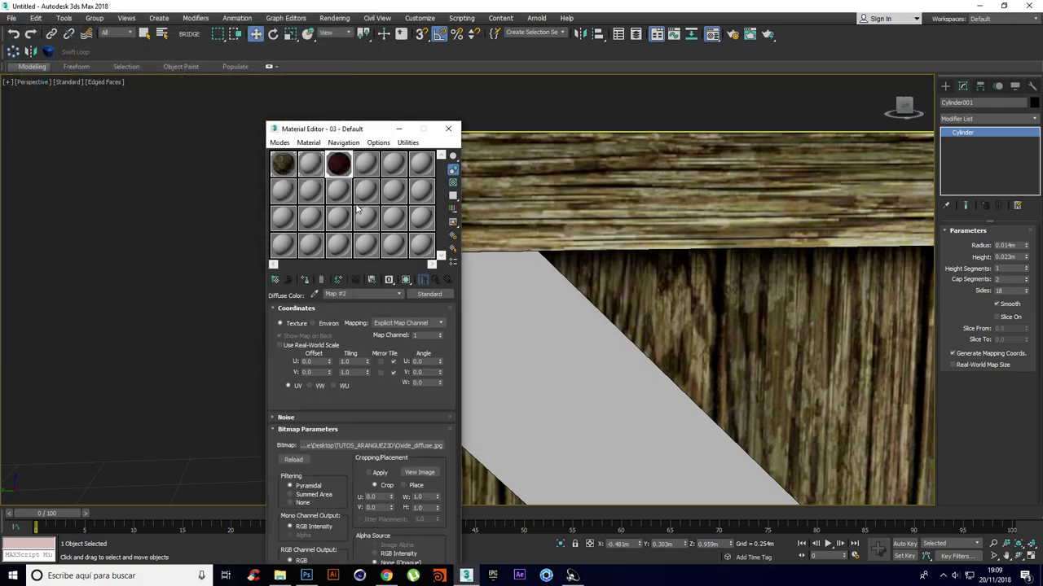
Step: Move the Material Editor clear of the nail and show the oxide texture on it in the viewport
{"action": "left_click_drag", "start_coordinate": [352, 137], "coordinate": [683, 168]}
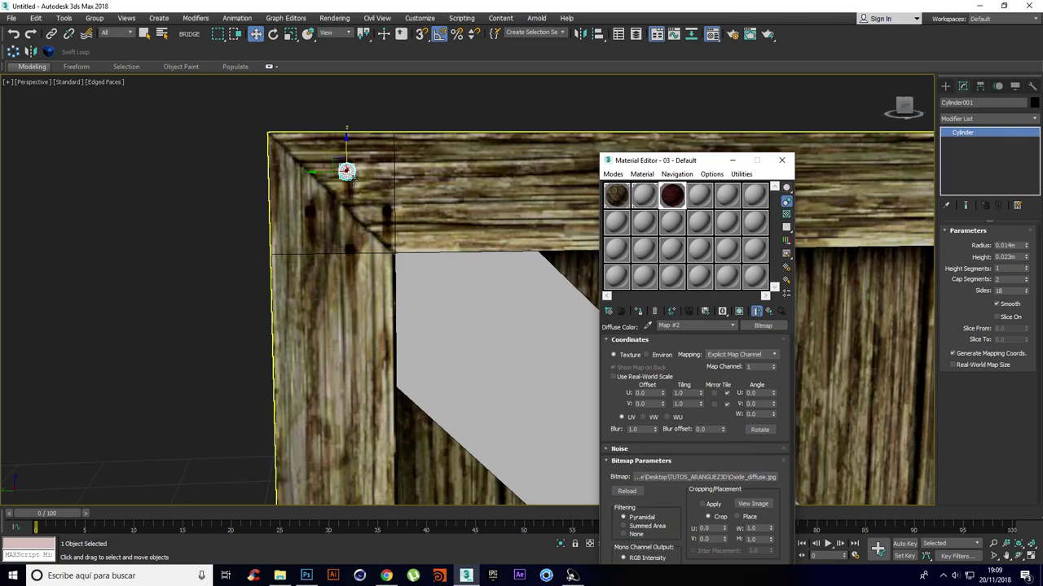
{"action": "scroll", "coordinate": [352, 177], "scroll_direction": "up", "scroll_amount": 4}
{"action": "left_click", "coordinate": [739, 311]}
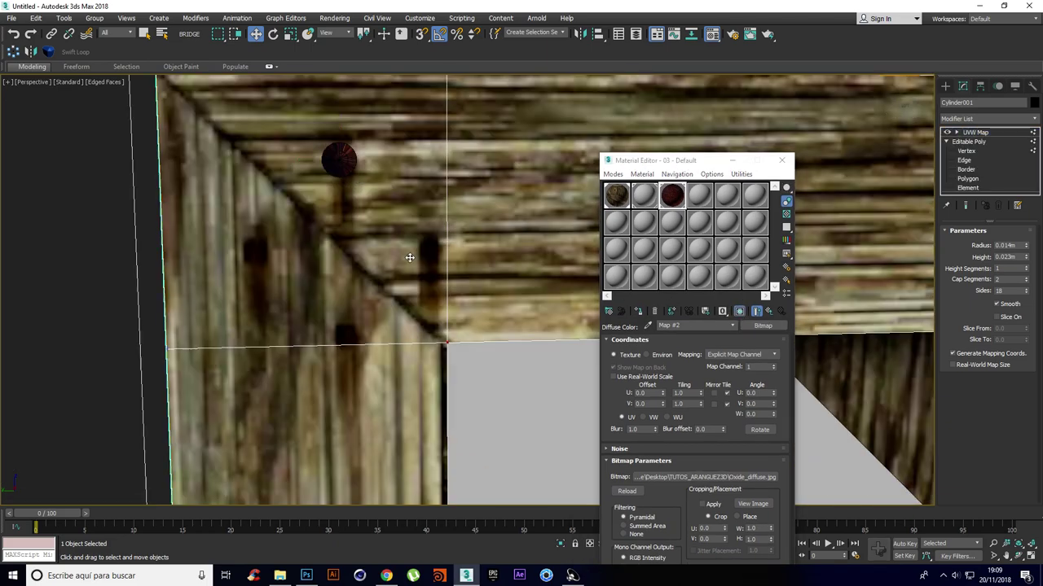
Step: Add a UVW Map modifier to the cylinder nail and set its mapping to Box
{"action": "scroll", "coordinate": [338, 162], "scroll_direction": "up", "scroll_amount": 8}
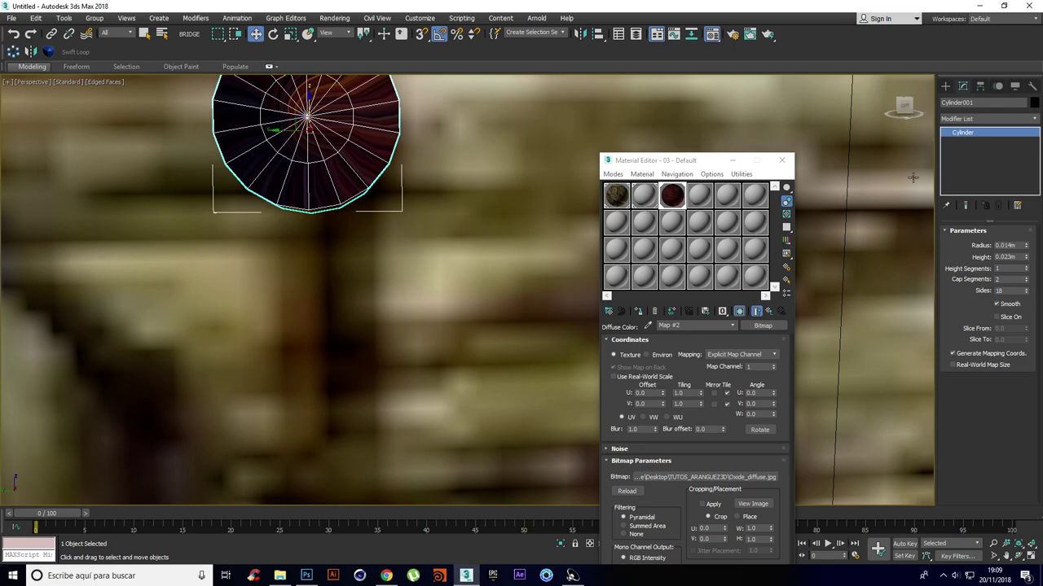
{"action": "left_click", "coordinate": [997, 120]}
{"action": "key", "text": "u"}
{"action": "key", "text": "u"}
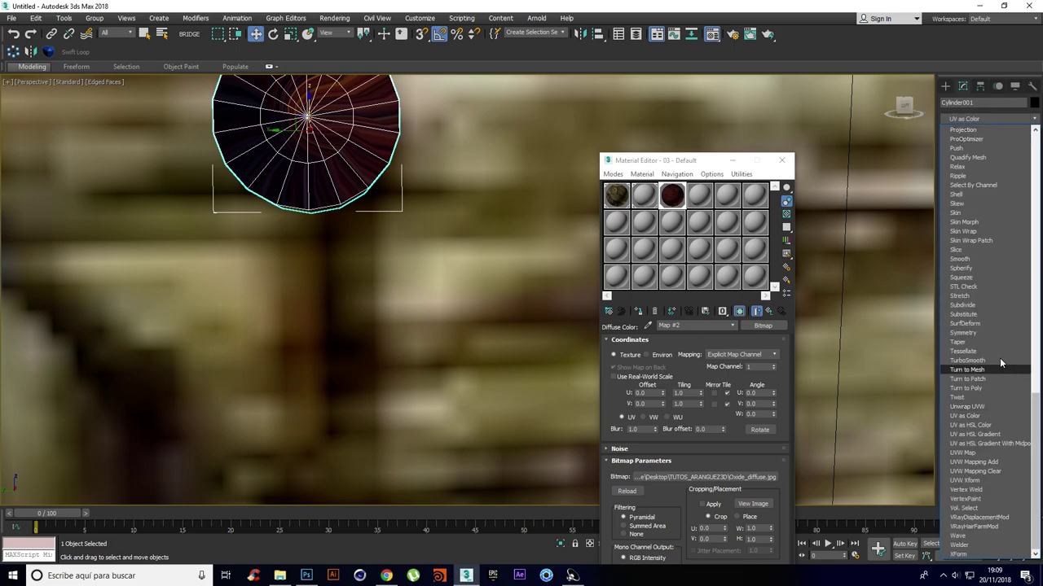
{"action": "left_click", "coordinate": [988, 443]}
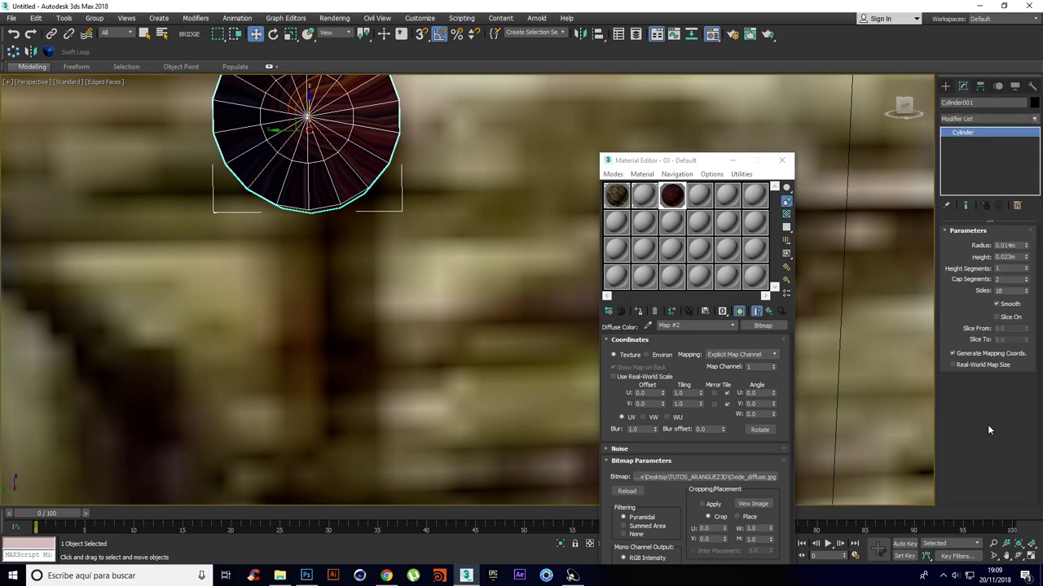
{"action": "left_click", "coordinate": [995, 119]}
{"action": "key", "text": "u"}
{"action": "left_click", "coordinate": [977, 453]}
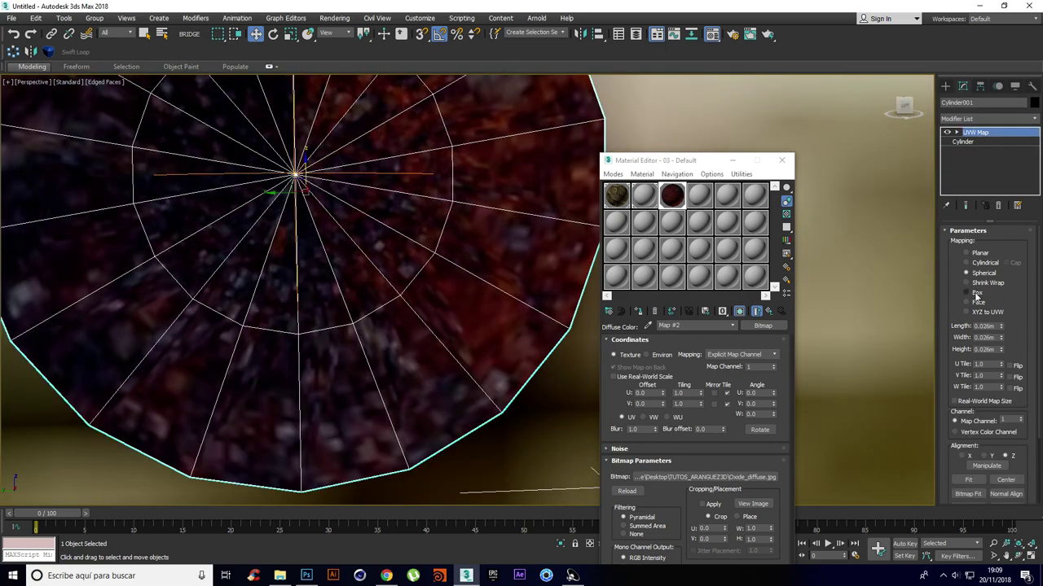
{"action": "left_click", "coordinate": [976, 294]}
Step: Tilt the cylinder nail slightly in the crate's corner with angle snap turned off
{"action": "scroll", "coordinate": [430, 224], "scroll_direction": "down", "scroll_amount": 4}
{"action": "middle_click_drag", "start_coordinate": [402, 226], "coordinate": [402, 201], "text": "alt"}
{"action": "scroll", "coordinate": [388, 224], "scroll_direction": "down", "scroll_amount": 6}
{"action": "left_click", "coordinate": [945, 87]}
{"action": "scroll", "coordinate": [362, 219], "scroll_direction": "up", "scroll_amount": 3}
{"action": "key", "text": "e"}
{"action": "left_click_drag", "start_coordinate": [435, 214], "coordinate": [432, 218]}
{"action": "right_click", "coordinate": [432, 218]}
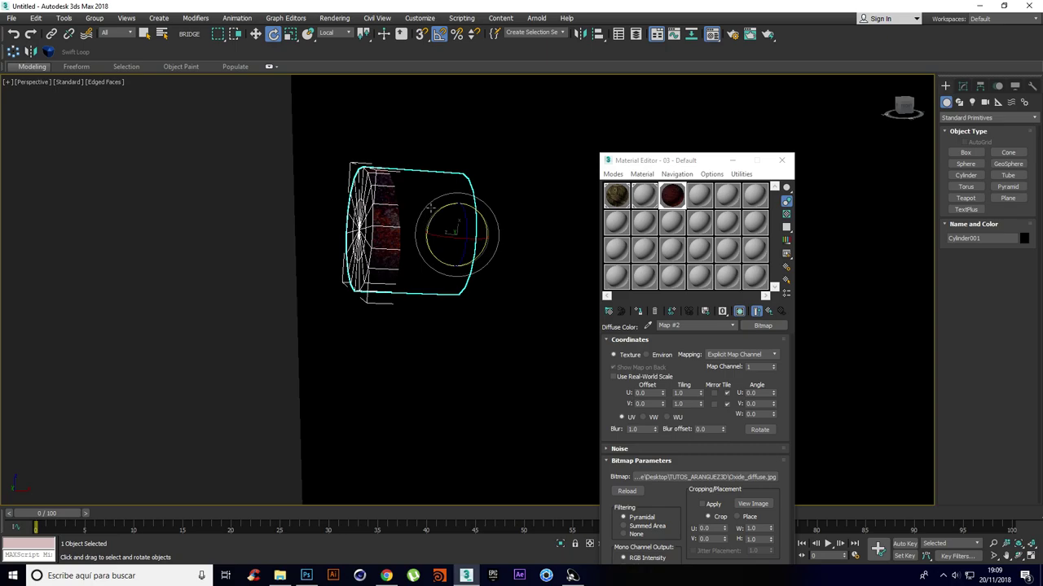
{"action": "left_click_drag", "start_coordinate": [427, 220], "coordinate": [429, 223]}
{"action": "scroll", "coordinate": [429, 223], "scroll_direction": "down", "scroll_amount": 5}
{"action": "middle_click_drag", "start_coordinate": [429, 222], "coordinate": [456, 176], "text": "alt"}
{"action": "scroll", "coordinate": [492, 243], "scroll_direction": "up", "scroll_amount": 3}
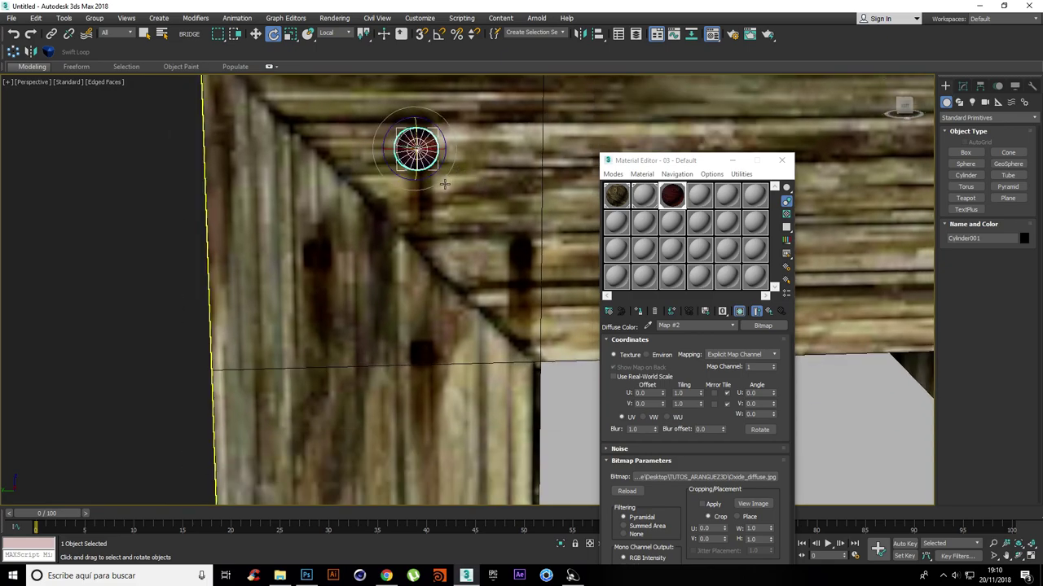
Step: Load Oxide_Bump.jpg as the bump map of the nail's 03 - Default material and close the Material Editor
{"action": "left_click", "coordinate": [756, 310]}
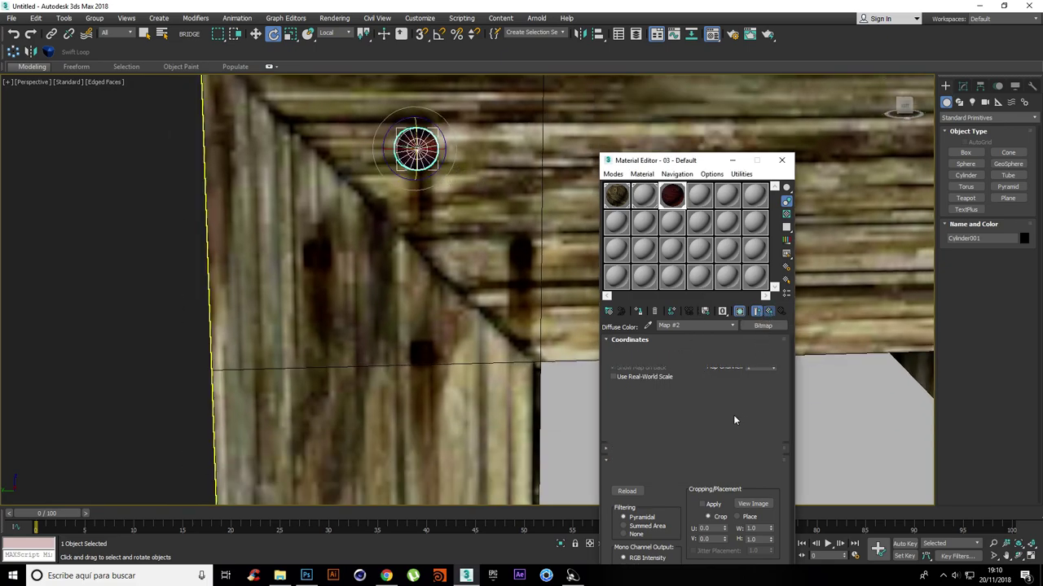
{"action": "left_click", "coordinate": [665, 518]}
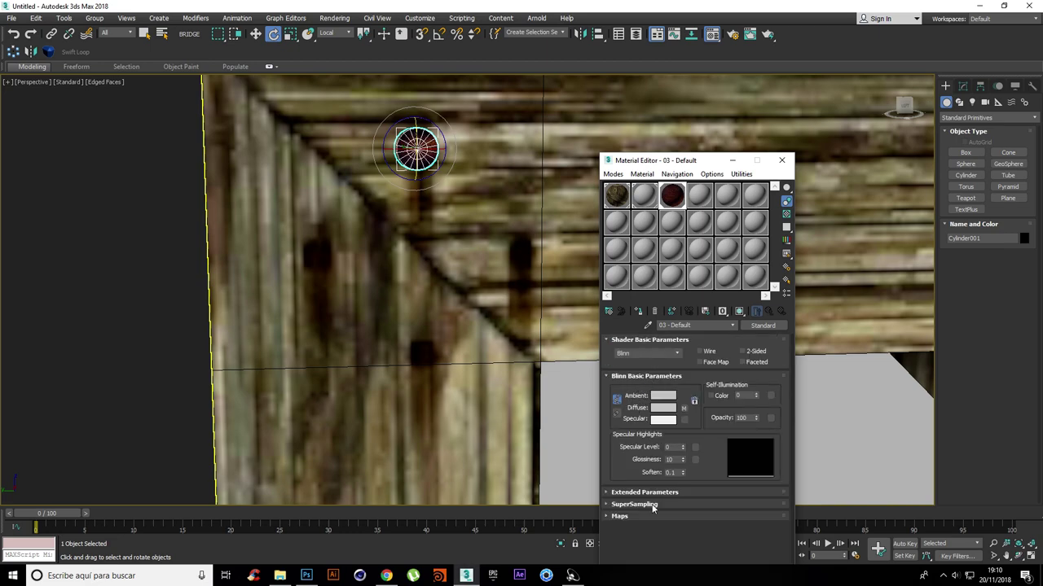
{"action": "left_click", "coordinate": [634, 516]}
{"action": "left_click", "coordinate": [624, 481]}
{"action": "left_click", "coordinate": [731, 481]}
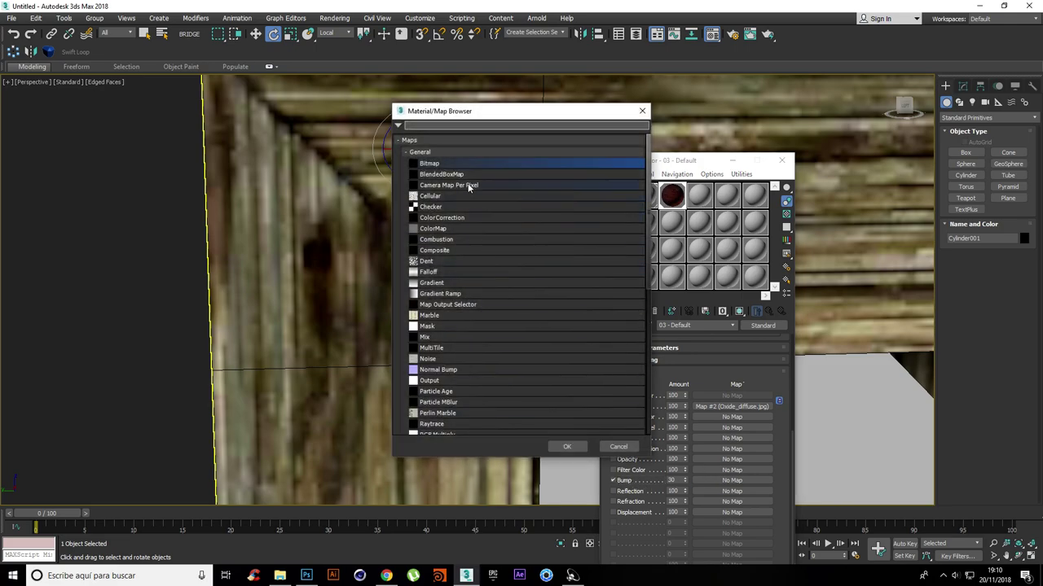
{"action": "left_click", "coordinate": [566, 447]}
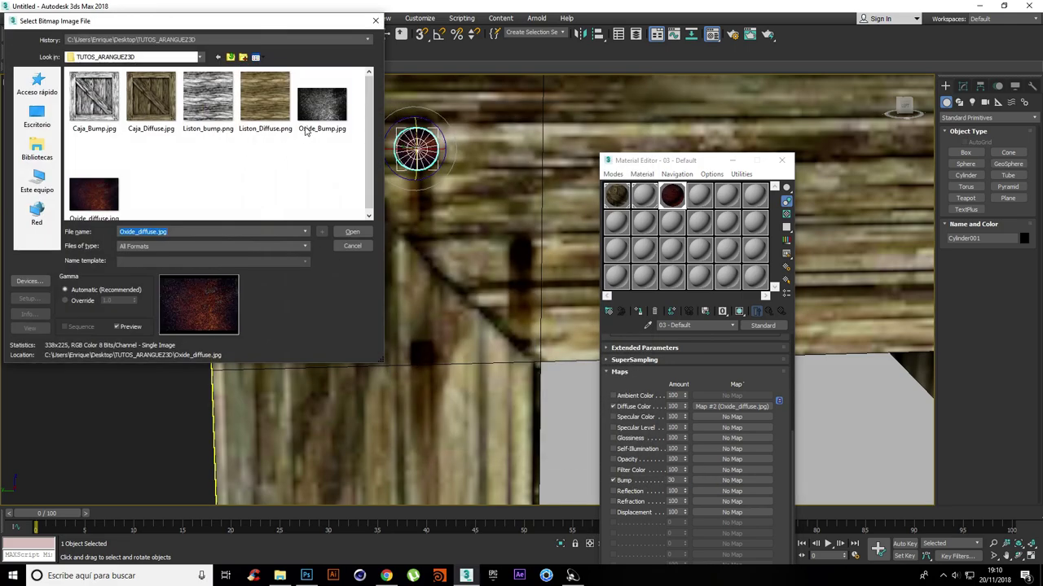
{"action": "left_click", "coordinate": [324, 116]}
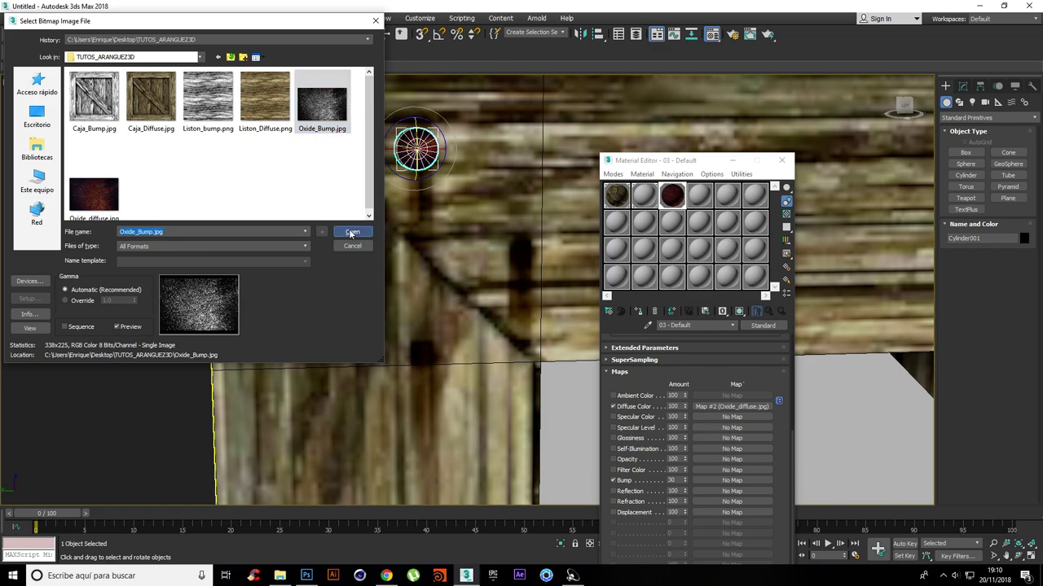
{"action": "left_click", "coordinate": [352, 232]}
{"action": "scroll", "coordinate": [449, 133], "scroll_direction": "up", "scroll_amount": 5}
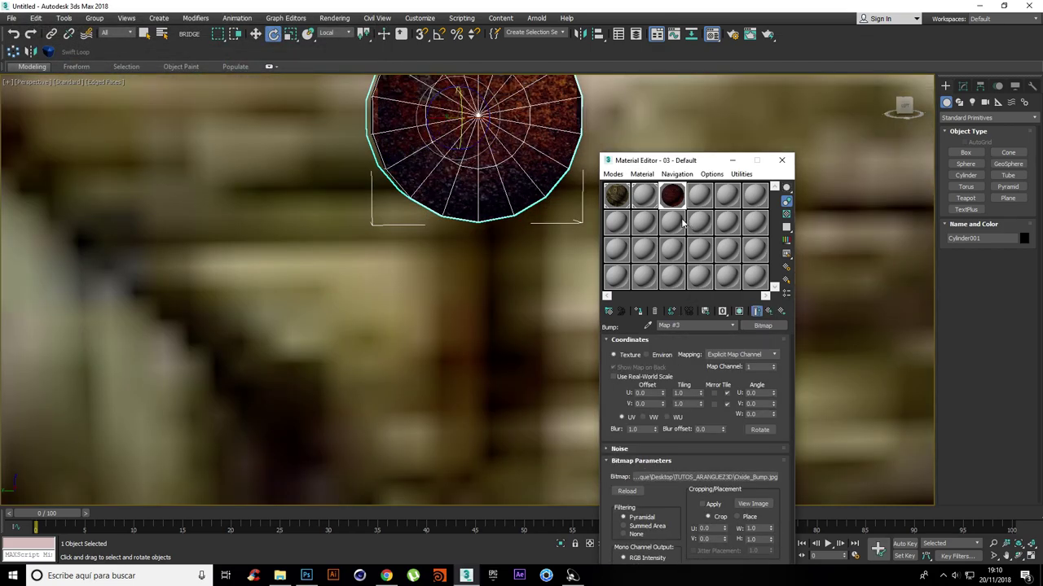
{"action": "left_click", "coordinate": [768, 312]}
{"action": "scroll", "coordinate": [459, 188], "scroll_direction": "down", "scroll_amount": 5}
{"action": "left_click", "coordinate": [780, 161]}
Step: Copy the textured nail onto the other three nail marks in the crate front's upper-left corner
{"action": "middle_click_drag", "start_coordinate": [523, 336], "coordinate": [430, 227]}
{"action": "scroll", "coordinate": [465, 271], "scroll_direction": "down", "scroll_amount": 4}
{"action": "key", "text": "w"}
{"action": "mouse_move", "coordinate": [400, 140]}
{"action": "left_mouse_down", "text": "shift"}
{"action": "mouse_move", "coordinate": [400, 284]}
{"action": "mouse_move", "coordinate": [396, 193]}
{"action": "mouse_move", "coordinate": [316, 217]}
{"action": "mouse_move", "coordinate": [467, 217]}
{"action": "left_mouse_up", "text": "shift"}
{"action": "left_click", "coordinate": [519, 334]}
{"action": "left_click", "coordinate": [522, 334]}
{"action": "left_click", "coordinate": [522, 334]}
{"action": "left_click", "coordinate": [537, 256]}
Step: Select the four upper-left corner nails and copy them across onto the nail marks of the upper-right corner
{"action": "scroll", "coordinate": [537, 256], "scroll_direction": "down", "scroll_amount": 4}
{"action": "left_click", "coordinate": [478, 210]}
{"action": "left_click", "coordinate": [449, 238], "text": "ctrl"}
{"action": "left_click", "coordinate": [477, 268], "text": "ctrl"}
{"action": "left_click", "coordinate": [506, 238], "text": "ctrl"}
{"action": "scroll", "coordinate": [451, 270], "scroll_direction": "down", "scroll_amount": 8}
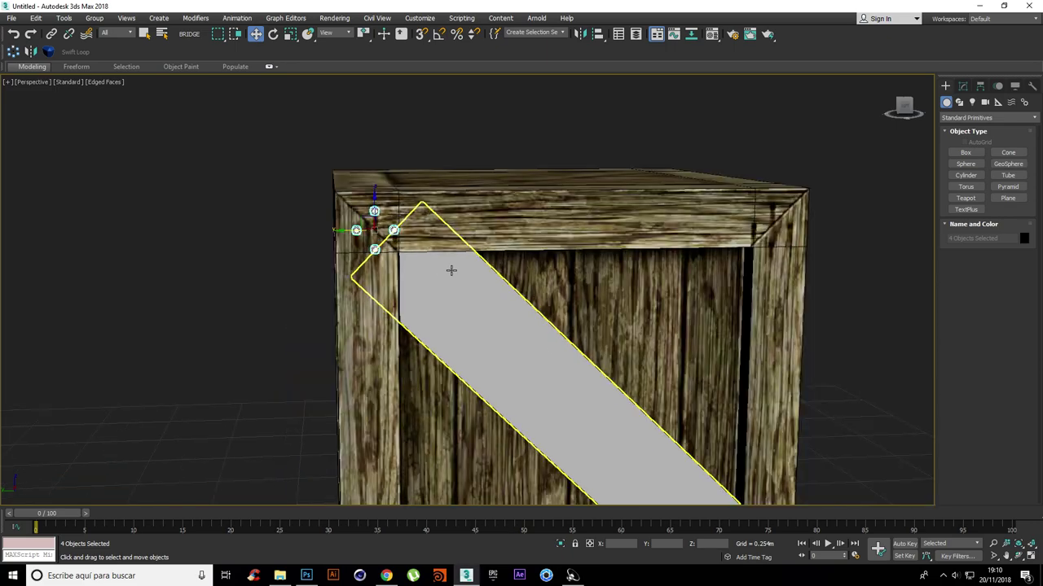
{"action": "left_click_drag", "start_coordinate": [493, 249], "coordinate": [652, 260]}
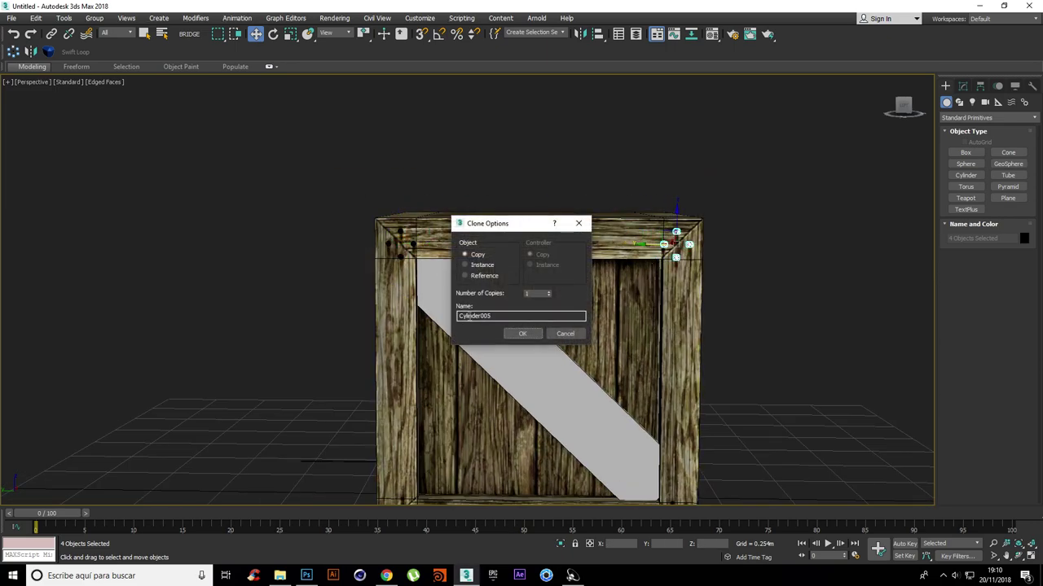
{"action": "left_click", "coordinate": [523, 334]}
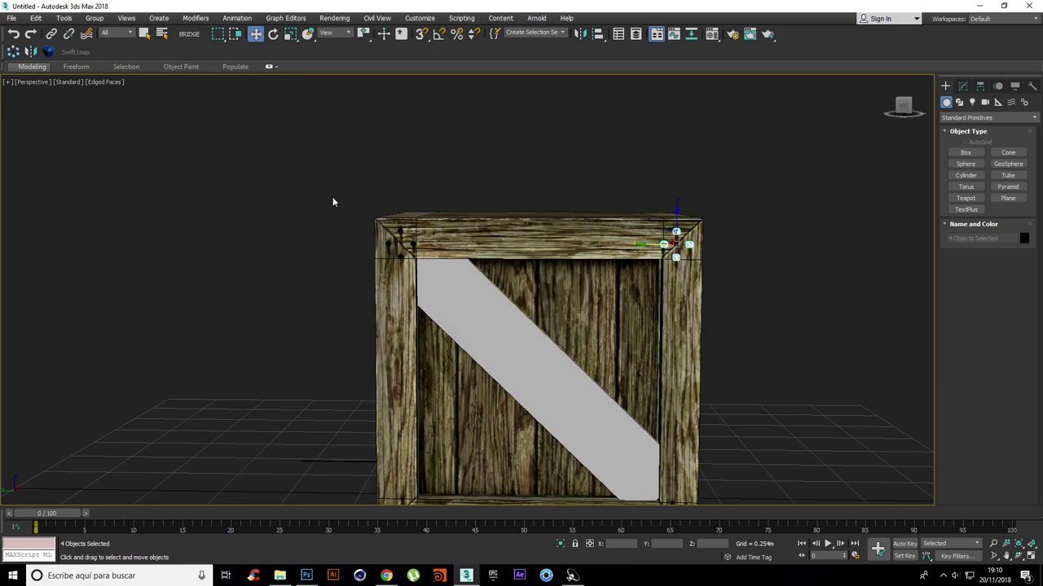
{"action": "left_click_drag", "start_coordinate": [413, 257], "coordinate": [344, 243]}
{"action": "key", "text": "ctrl+z"}
{"action": "key", "text": "ctrl+z"}
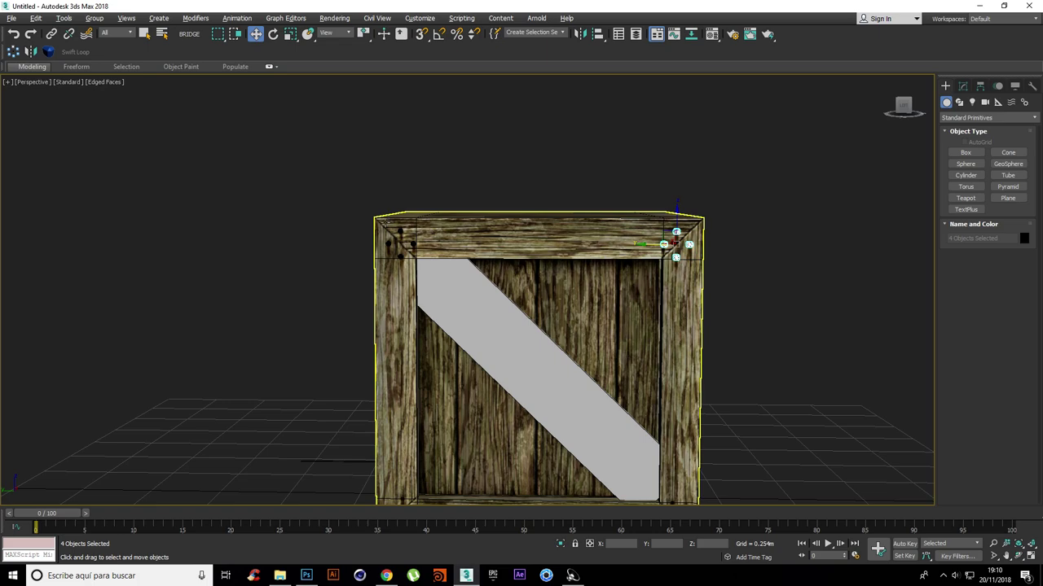
Step: Select all eight nails in the two upper corners and copy them down onto the two lower corners' nail marks
{"action": "left_click_drag", "start_coordinate": [423, 271], "coordinate": [418, 261], "text": "ctrl"}
{"action": "left_click_drag", "start_coordinate": [464, 195], "coordinate": [475, 328], "text": "alt"}
{"action": "middle_click_drag", "start_coordinate": [496, 366], "coordinate": [501, 278]}
{"action": "left_click_drag", "start_coordinate": [540, 140], "coordinate": [562, 406]}
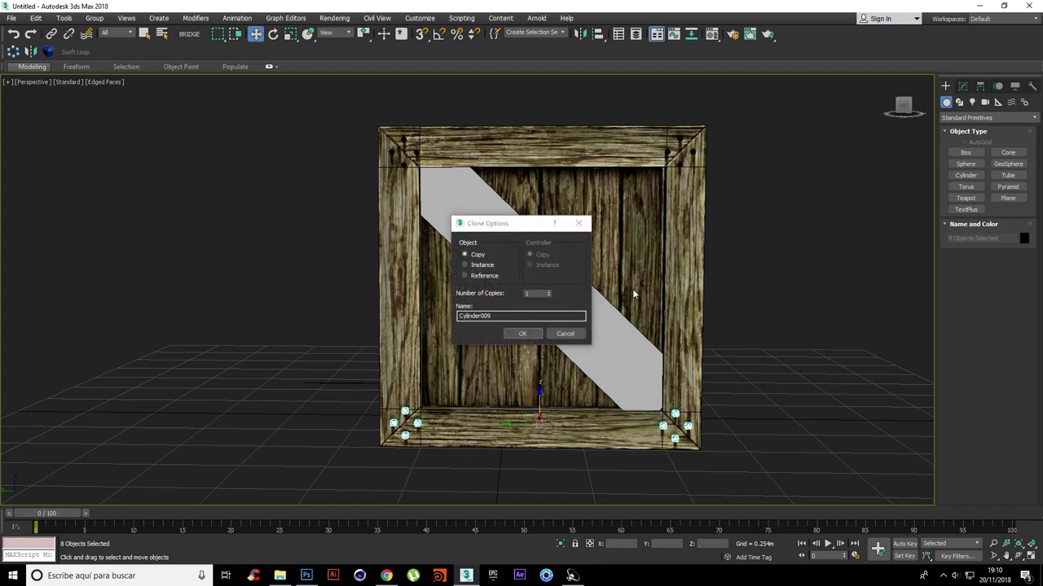
{"action": "left_click", "coordinate": [525, 332]}
{"action": "left_click", "coordinate": [748, 287]}
Step: Select the crate and load Caja_Bump.jpg as the bump map of its 01 - Default material
{"action": "left_click", "coordinate": [543, 291]}
{"action": "mouse_move", "coordinate": [543, 292]}
{"action": "middle_mouse_down", "text": "alt"}
{"action": "mouse_move", "coordinate": [580, 293]}
{"action": "mouse_move", "coordinate": [553, 298]}
{"action": "middle_mouse_up", "text": "alt"}
{"action": "left_click", "coordinate": [643, 234]}
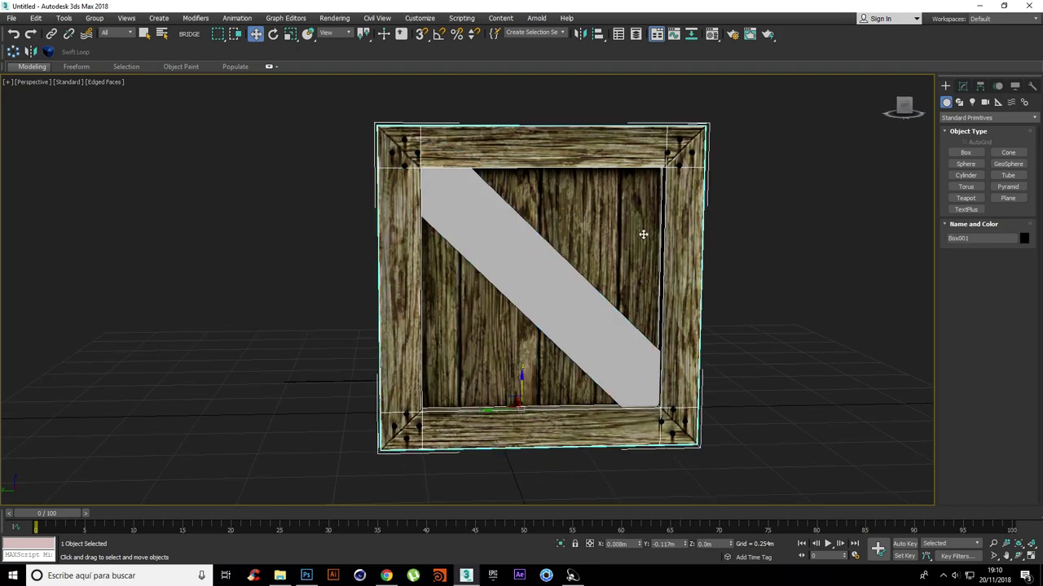
{"action": "key", "text": "m"}
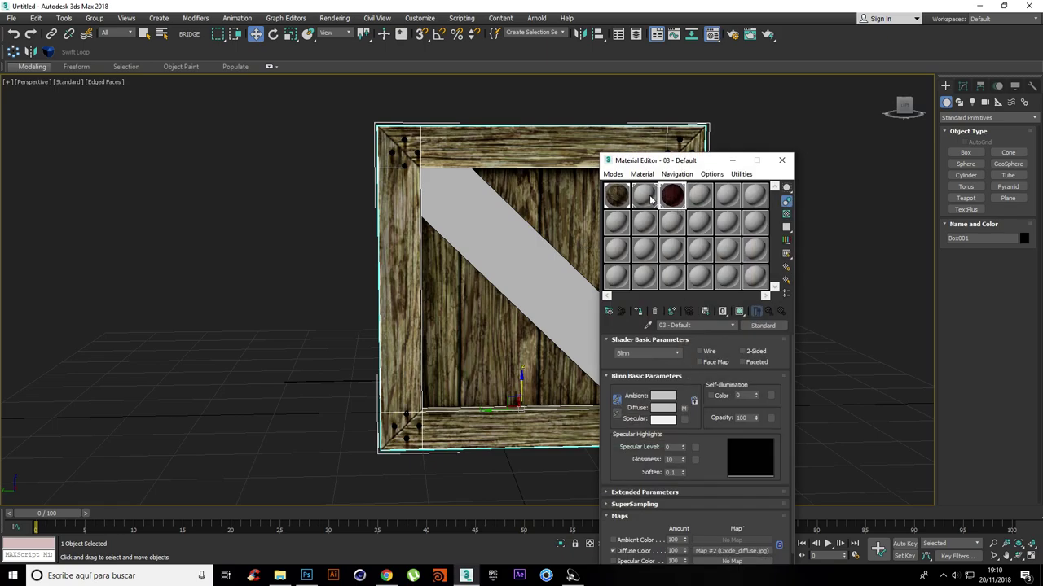
{"action": "left_click", "coordinate": [617, 194]}
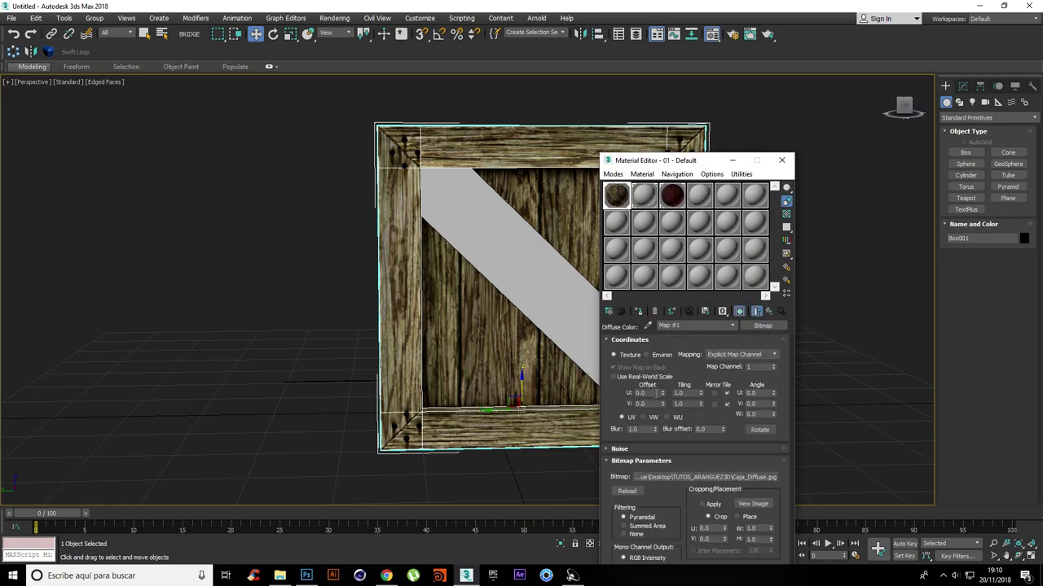
{"action": "left_click", "coordinate": [769, 313]}
{"action": "left_click", "coordinate": [650, 506]}
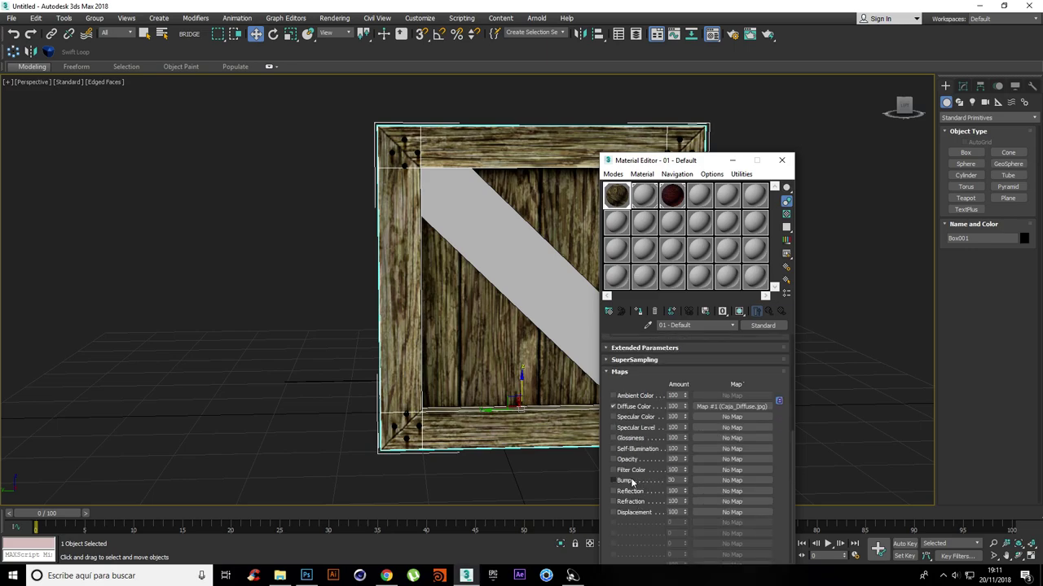
{"action": "left_click", "coordinate": [715, 481]}
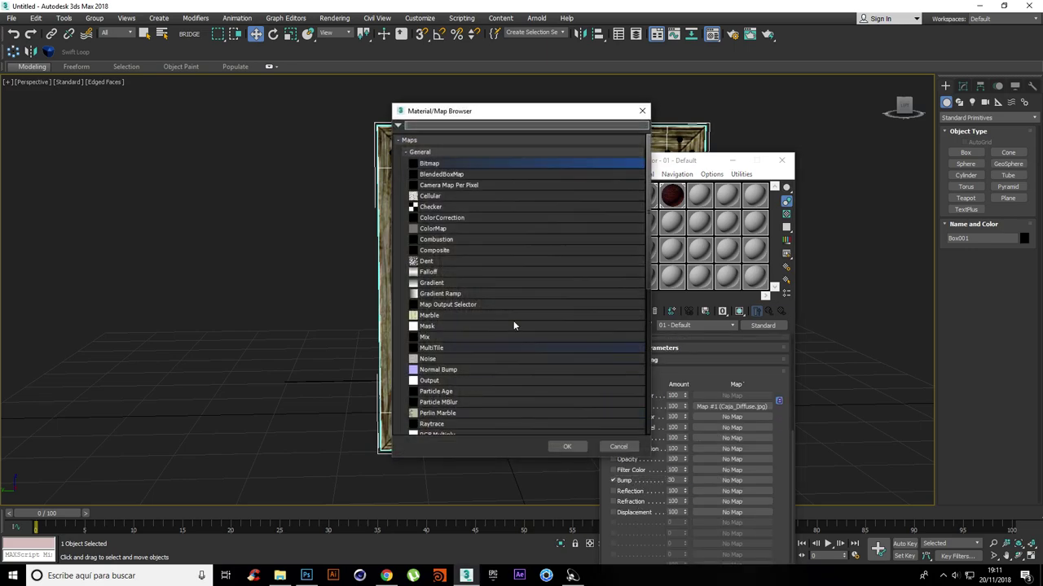
{"action": "double_click", "coordinate": [438, 164]}
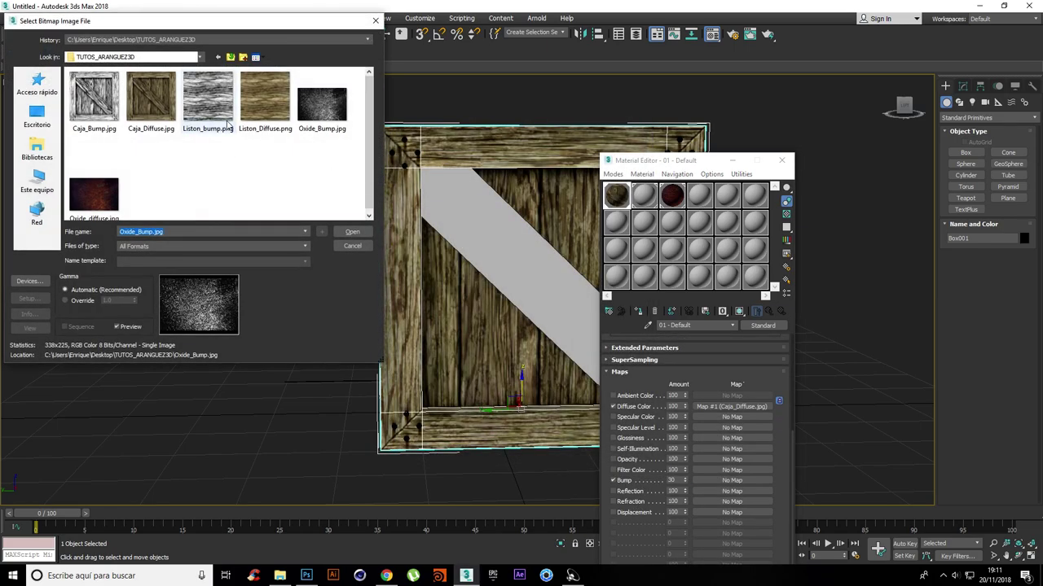
{"action": "left_click", "coordinate": [114, 118]}
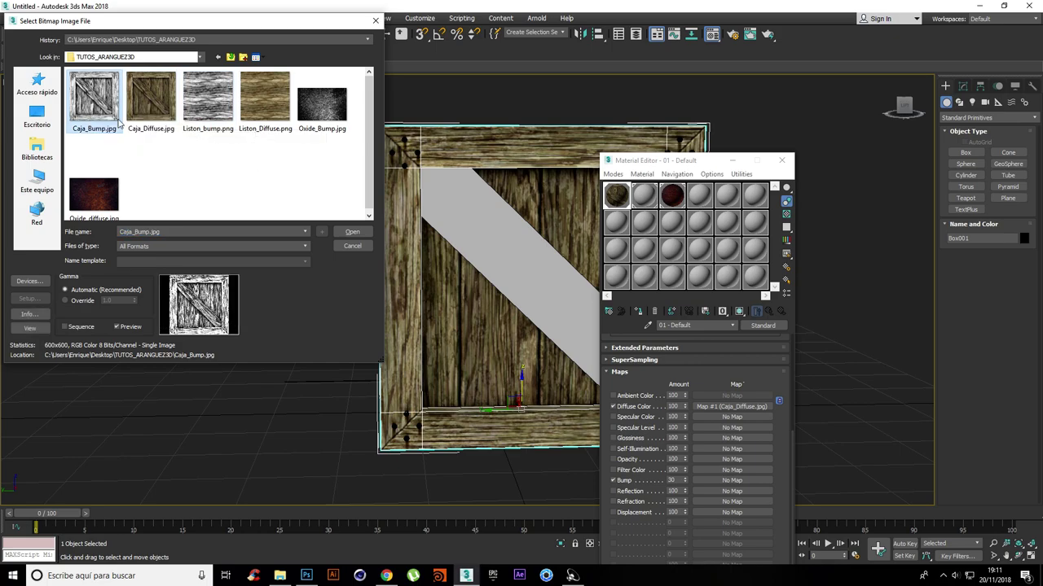
{"action": "left_click", "coordinate": [353, 232]}
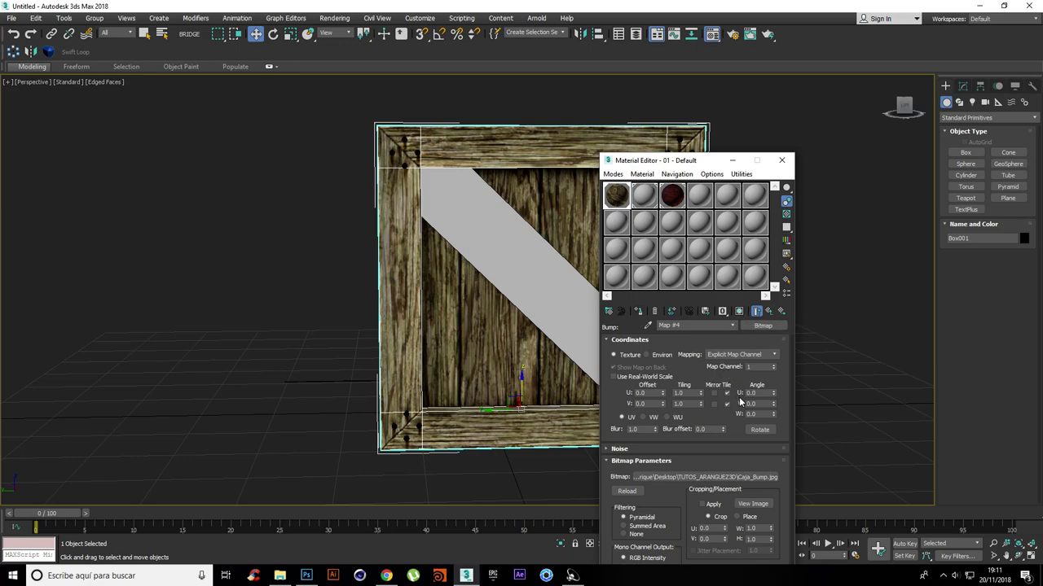
Step: Raise the bump amount of the crate's 01 - Default material to 35 and close the Material Editor
{"action": "left_click", "coordinate": [756, 311]}
{"action": "scroll", "coordinate": [719, 505], "scroll_direction": "down", "scroll_amount": 3}
{"action": "scroll", "coordinate": [721, 503], "scroll_direction": "down", "scroll_amount": 2}
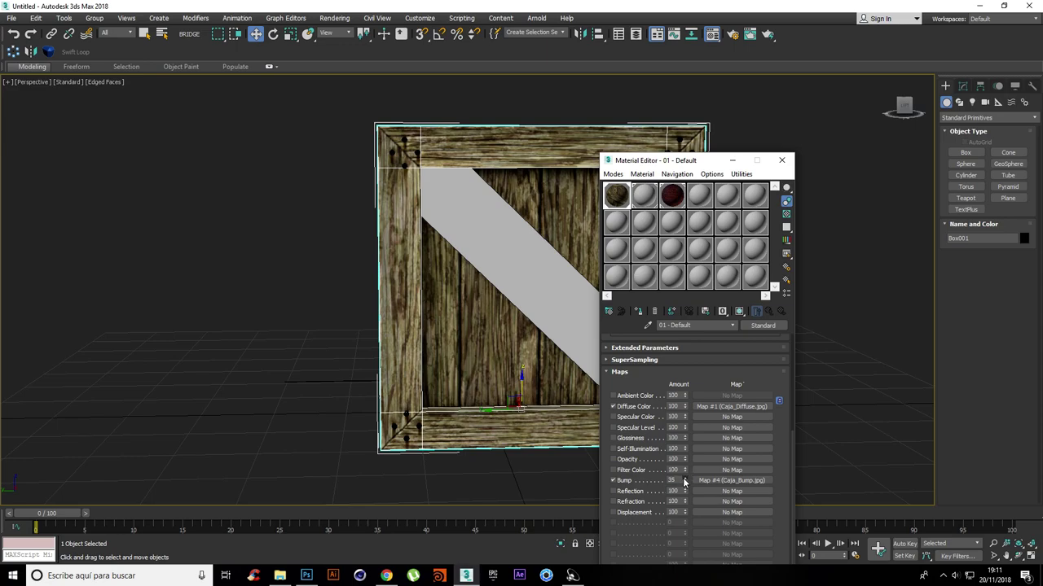
{"action": "left_click", "coordinate": [780, 163]}
Step: Load Liston_Diffuse.png as the diffuse map of the diagonal slat's 02 - Default material and show it in the viewport
{"action": "left_click", "coordinate": [536, 280]}
{"action": "key", "text": "m"}
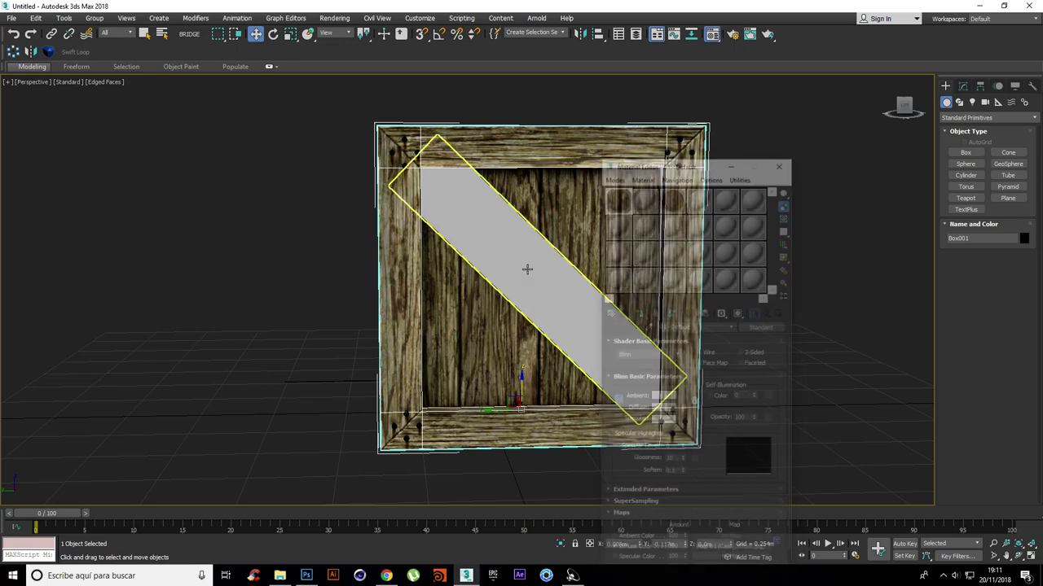
{"action": "left_click", "coordinate": [643, 195]}
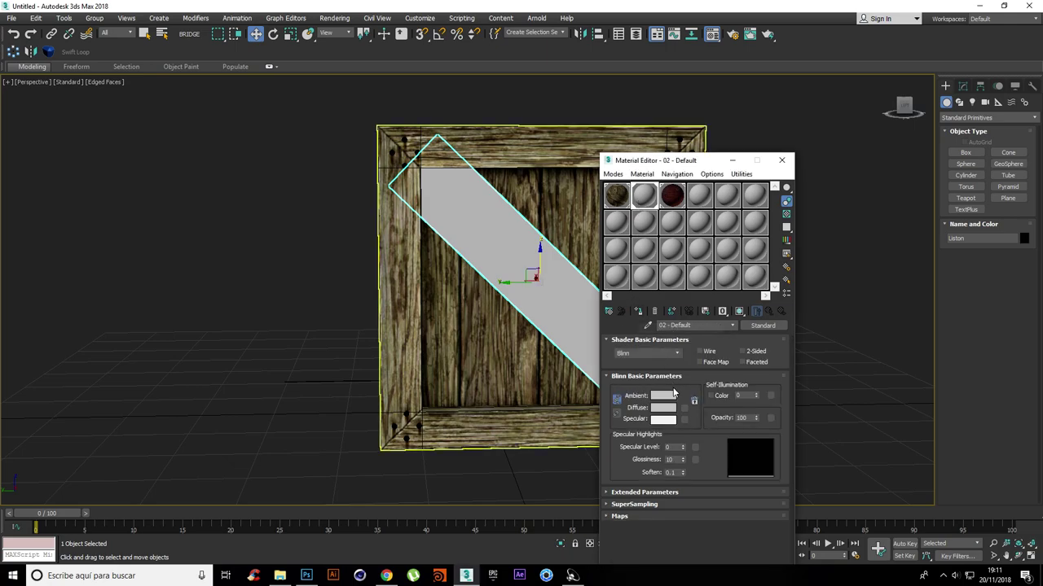
{"action": "left_click", "coordinate": [682, 406]}
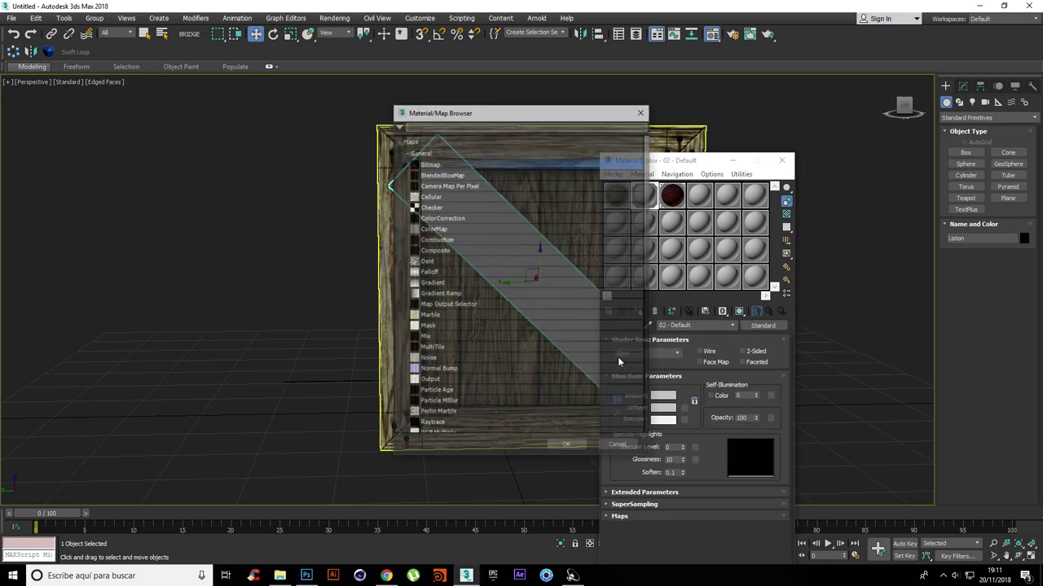
{"action": "left_click", "coordinate": [568, 447]}
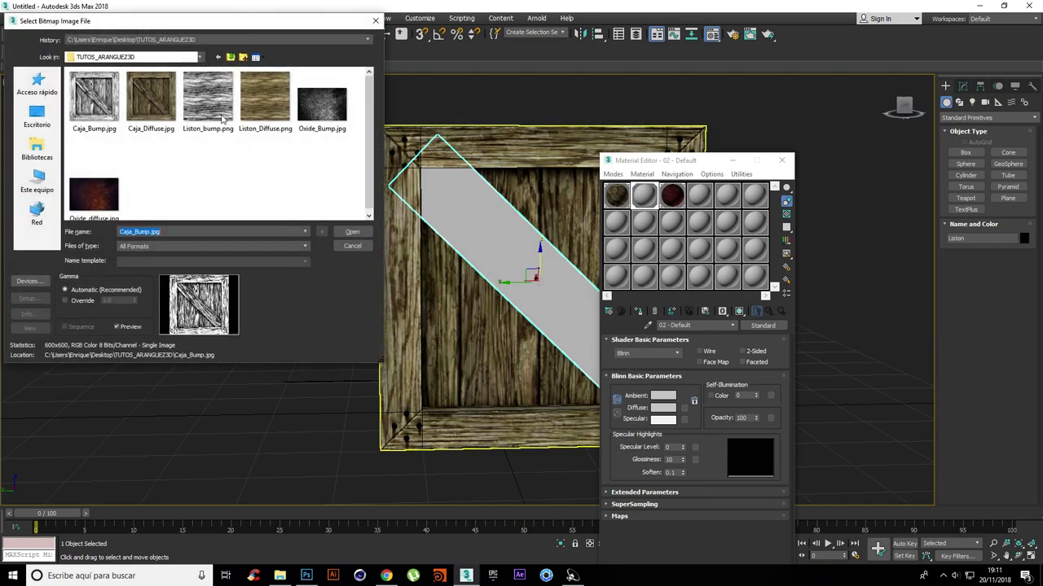
{"action": "left_click", "coordinate": [265, 100]}
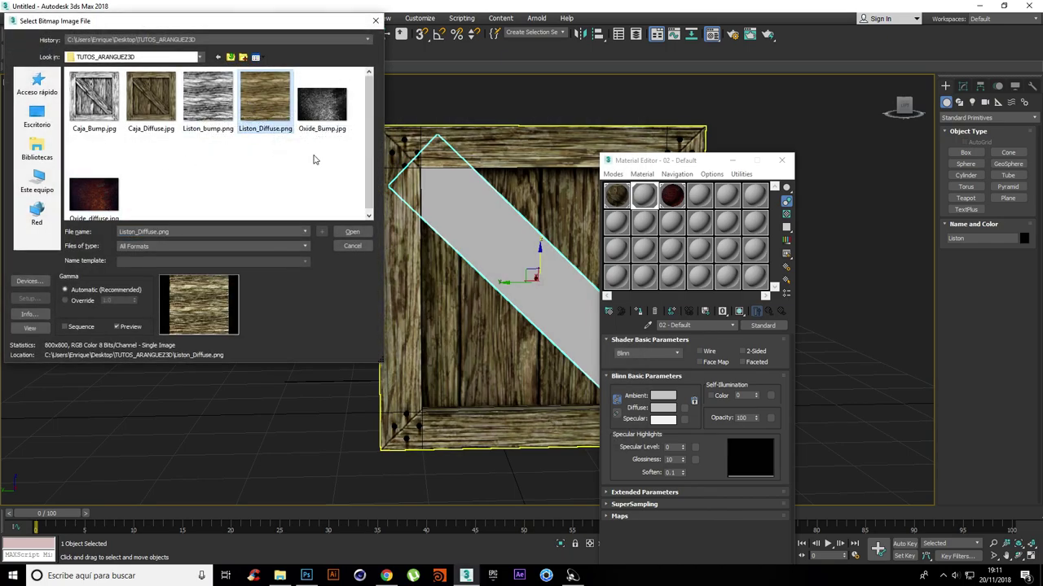
{"action": "left_click", "coordinate": [349, 233]}
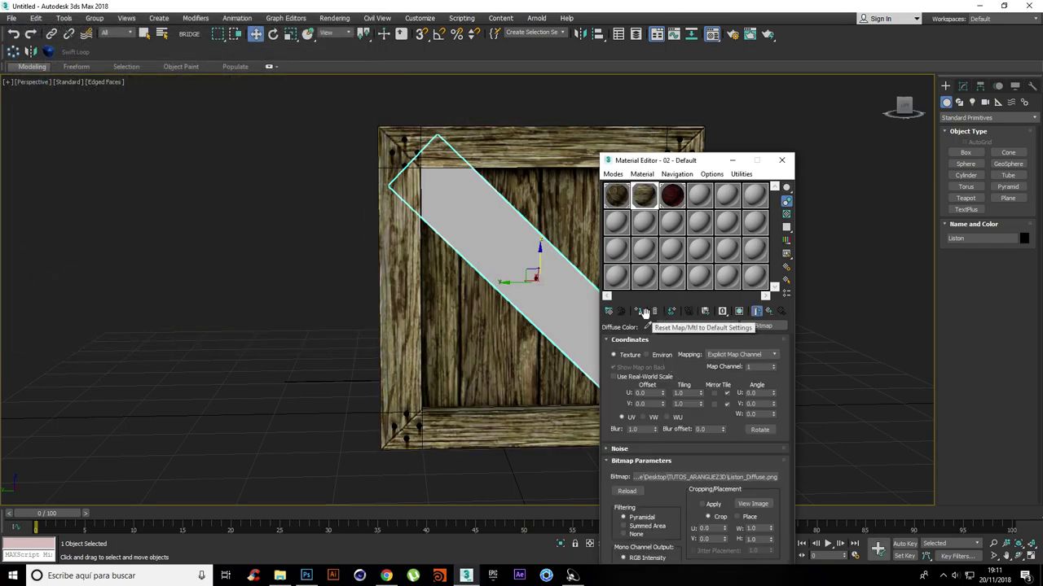
{"action": "left_click", "coordinate": [738, 312]}
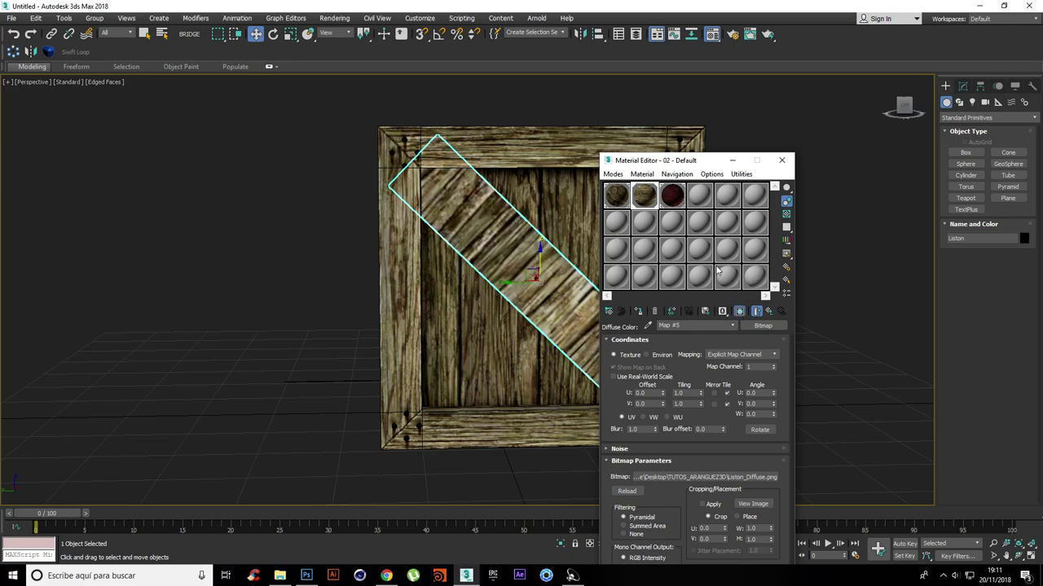
Step: Move the Material Editor clear of the crate and add a UVW Map modifier with Box mapping to the slat
{"action": "left_click_drag", "start_coordinate": [714, 167], "coordinate": [182, 127]}
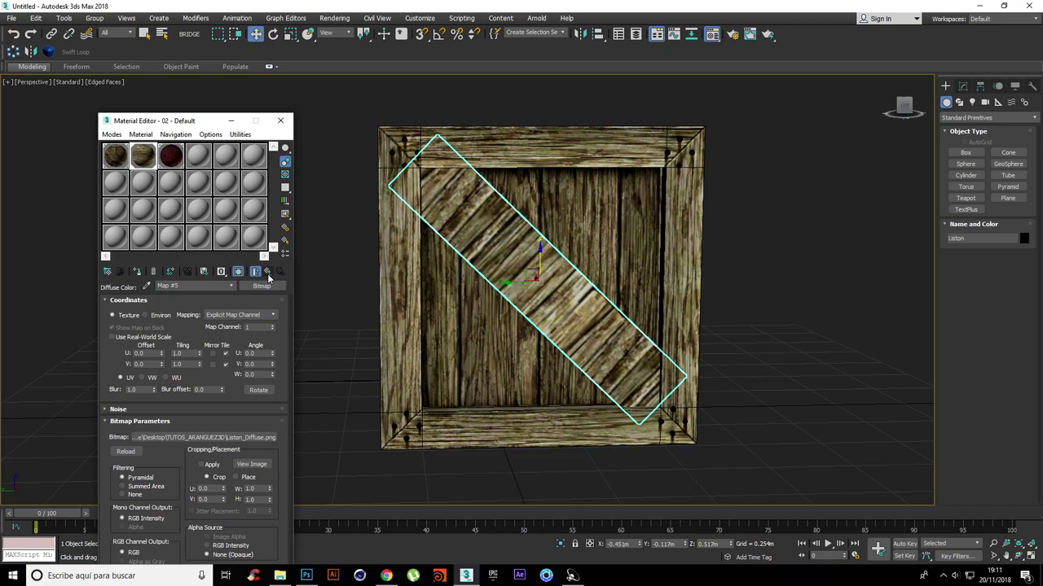
{"action": "left_click_drag", "start_coordinate": [228, 120], "coordinate": [171, 116]}
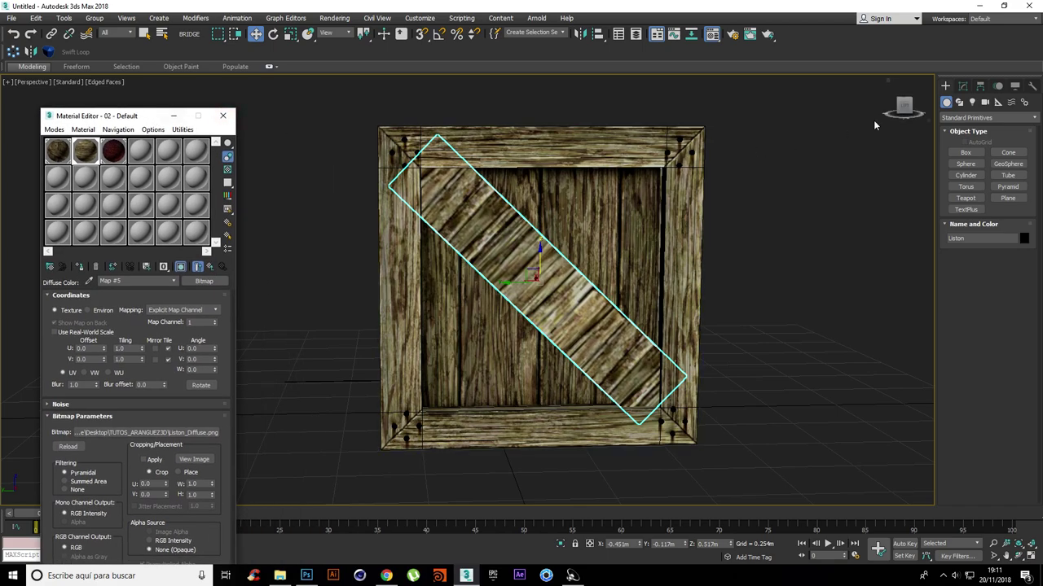
{"action": "left_click", "coordinate": [962, 86]}
{"action": "left_click", "coordinate": [975, 118]}
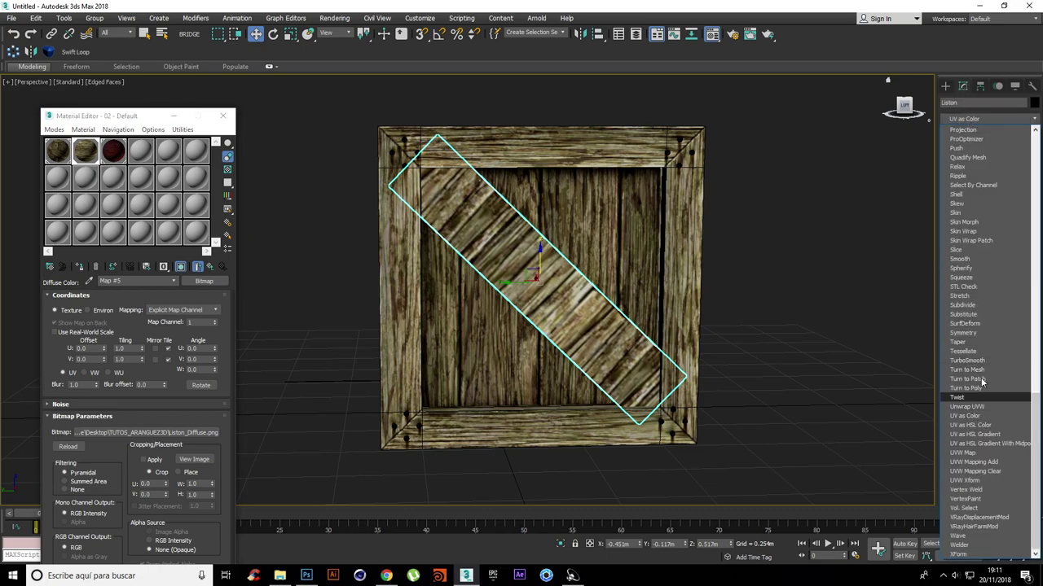
{"action": "left_click", "coordinate": [970, 453]}
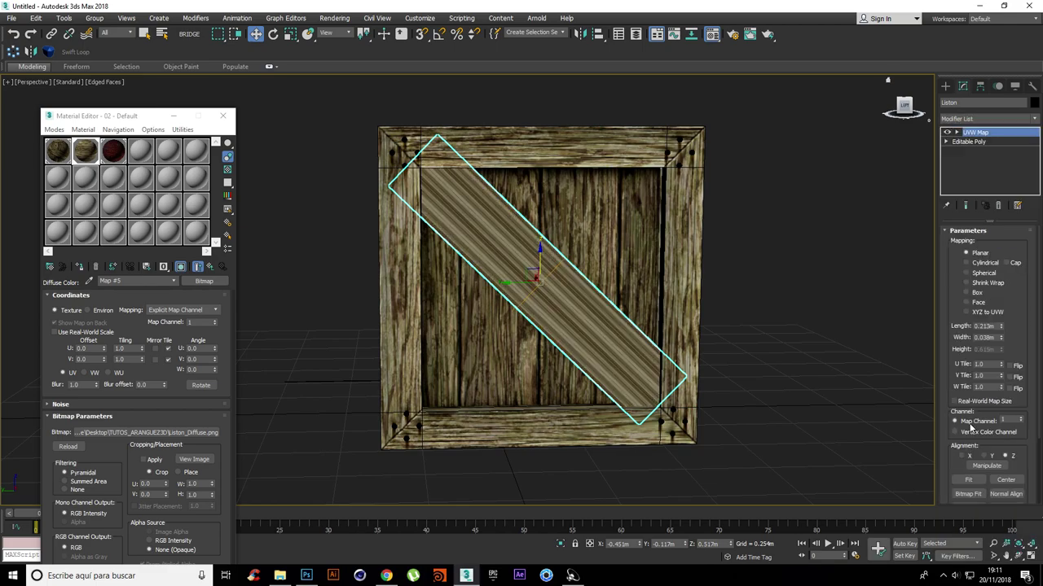
{"action": "left_click", "coordinate": [967, 293]}
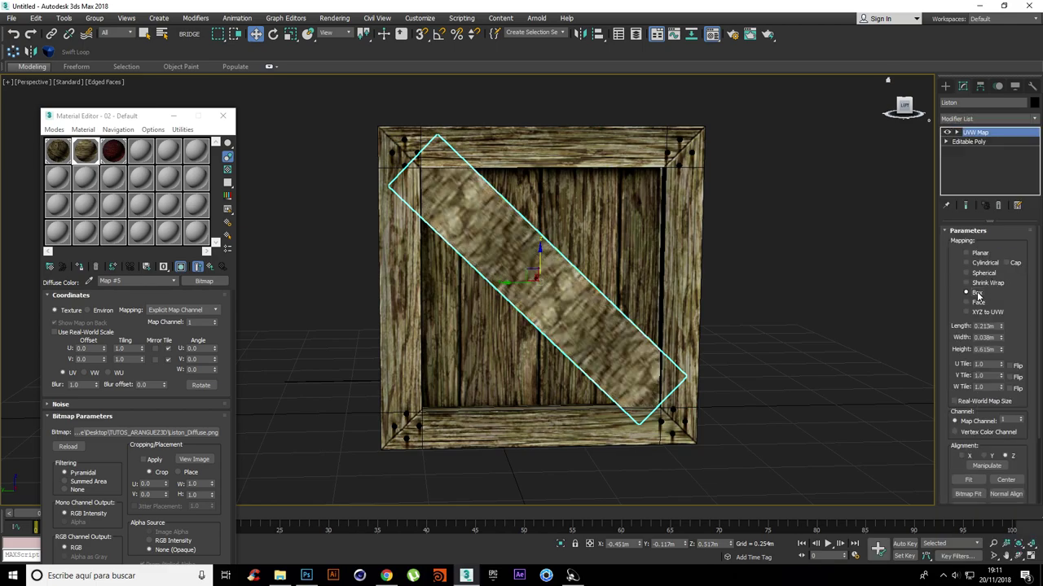
Step: Rotate the slat's UVW Map gizmo about 92 degrees around X so the wood grain runs along the slat
{"action": "scroll", "coordinate": [569, 310], "scroll_direction": "up", "scroll_amount": 3}
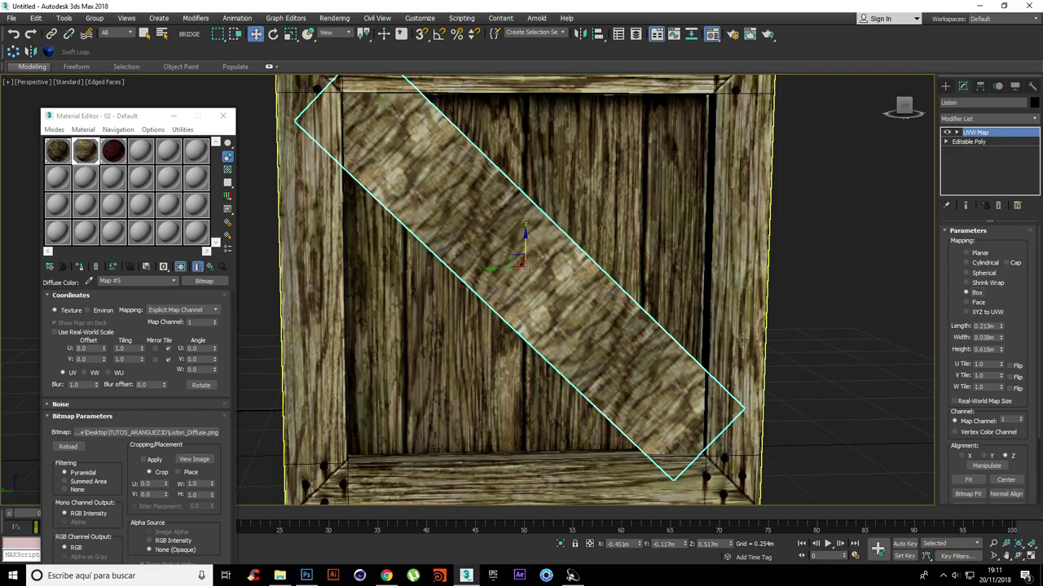
{"action": "left_click", "coordinate": [956, 132]}
{"action": "left_click", "coordinate": [970, 142]}
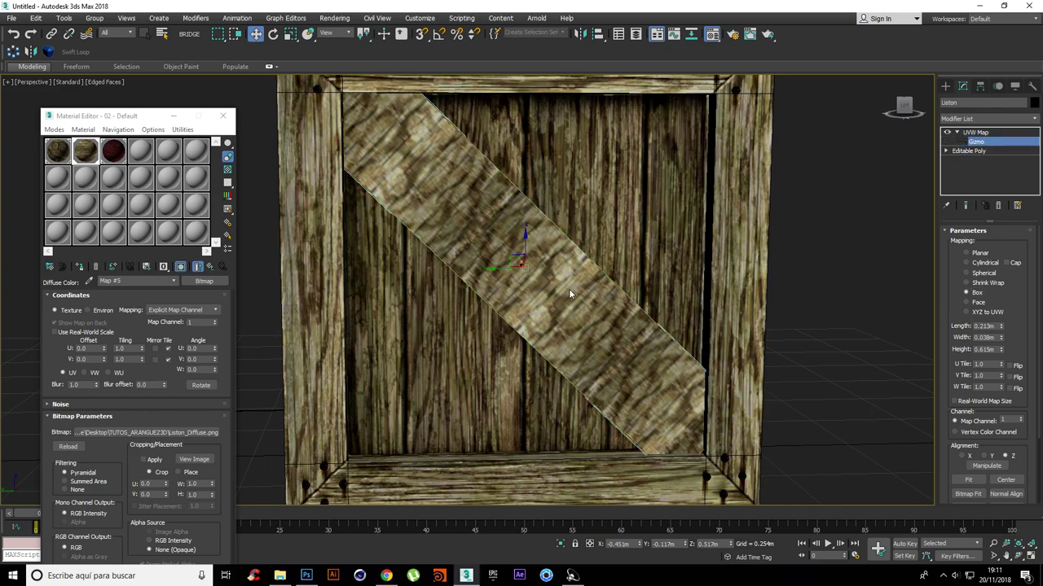
{"action": "scroll", "coordinate": [573, 285], "scroll_direction": "down", "scroll_amount": 3}
{"action": "key", "text": "e"}
{"action": "left_click_drag", "start_coordinate": [568, 259], "coordinate": [752, 242]}
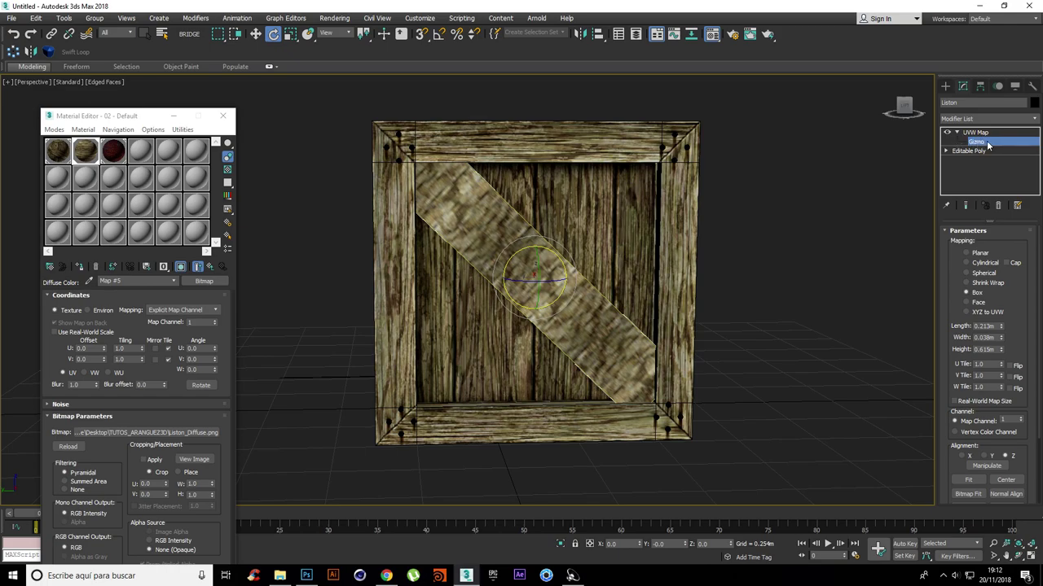
{"action": "left_click_drag", "start_coordinate": [550, 249], "coordinate": [636, 301]}
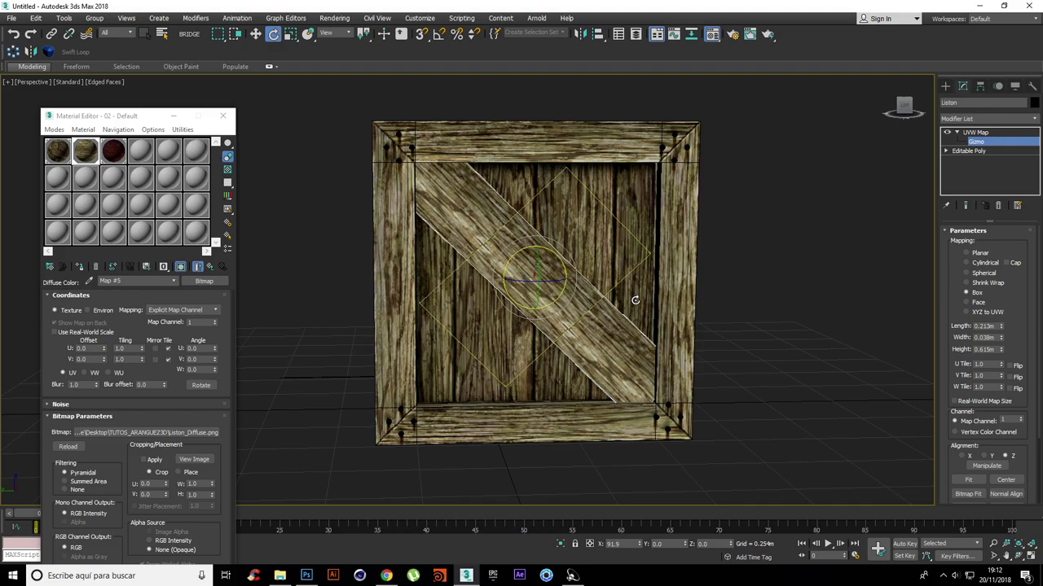
Step: Examine the slat's texture mapping and its side edges up close and from several angles around the crate
{"action": "middle_click_drag", "start_coordinate": [668, 315], "coordinate": [597, 269], "text": "alt"}
{"action": "scroll", "coordinate": [522, 269], "scroll_direction": "up", "scroll_amount": 5}
{"action": "scroll", "coordinate": [522, 269], "scroll_direction": "down", "scroll_amount": 3}
{"action": "middle_click_drag", "start_coordinate": [526, 273], "coordinate": [505, 316], "text": "alt"}
{"action": "scroll", "coordinate": [472, 326], "scroll_direction": "down", "scroll_amount": 5}
{"action": "scroll", "coordinate": [514, 243], "scroll_direction": "up", "scroll_amount": 5}
{"action": "scroll", "coordinate": [523, 254], "scroll_direction": "down", "scroll_amount": 5}
{"action": "scroll", "coordinate": [521, 293], "scroll_direction": "up", "scroll_amount": 6}
{"action": "key", "text": "r"}
{"action": "left_click_drag", "start_coordinate": [426, 333], "coordinate": [365, 350]}
{"action": "mouse_move", "coordinate": [365, 350]}
{"action": "middle_mouse_down", "text": "alt"}
{"action": "mouse_move", "coordinate": [421, 317]}
{"action": "mouse_move", "coordinate": [369, 342]}
{"action": "middle_mouse_up", "text": "alt"}
{"action": "scroll", "coordinate": [440, 325], "scroll_direction": "up", "scroll_amount": 3}
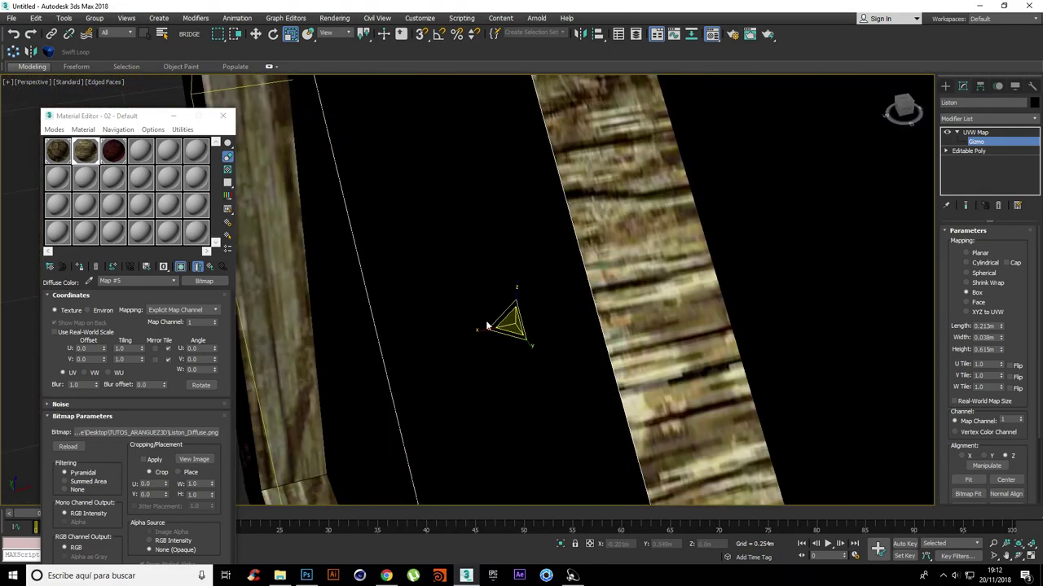
{"action": "scroll", "coordinate": [484, 323], "scroll_direction": "down", "scroll_amount": 3}
{"action": "middle_click_drag", "start_coordinate": [471, 324], "coordinate": [554, 303], "text": "alt"}
{"action": "scroll", "coordinate": [521, 286], "scroll_direction": "down", "scroll_amount": 5}
{"action": "scroll", "coordinate": [550, 308], "scroll_direction": "up", "scroll_amount": 6}
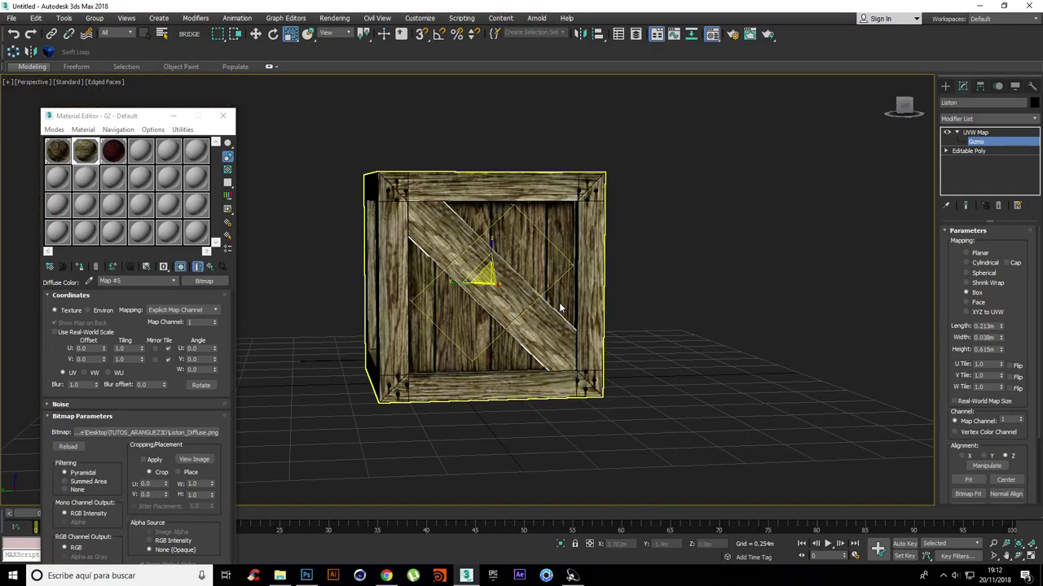
{"action": "middle_click_drag", "start_coordinate": [625, 295], "coordinate": [578, 308], "text": "alt"}
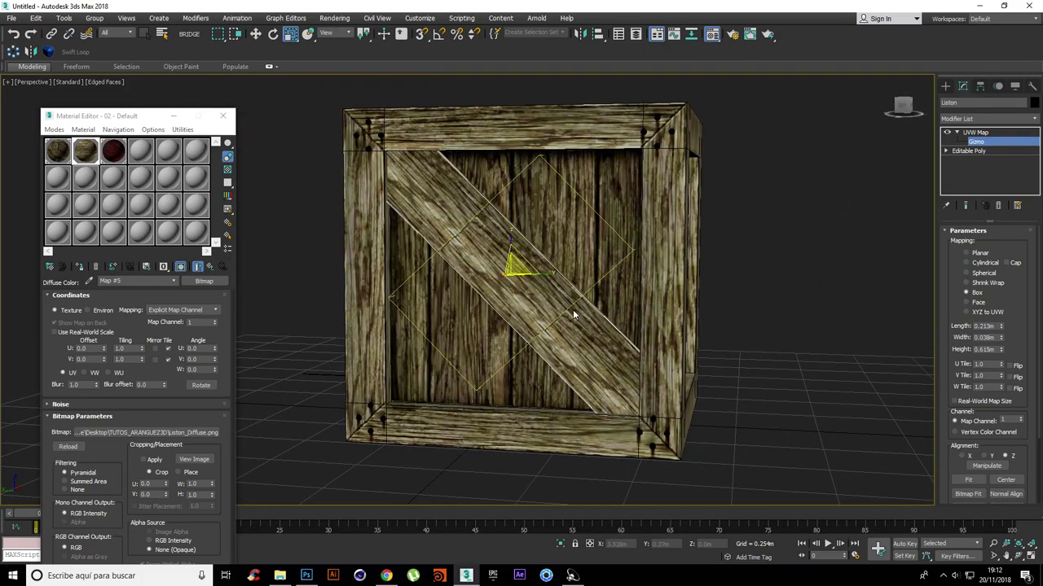
Step: Leave the mapping gizmo, scale the diagonal slat narrower across its width, and lower it about 0.012 m
{"action": "left_click", "coordinate": [945, 85]}
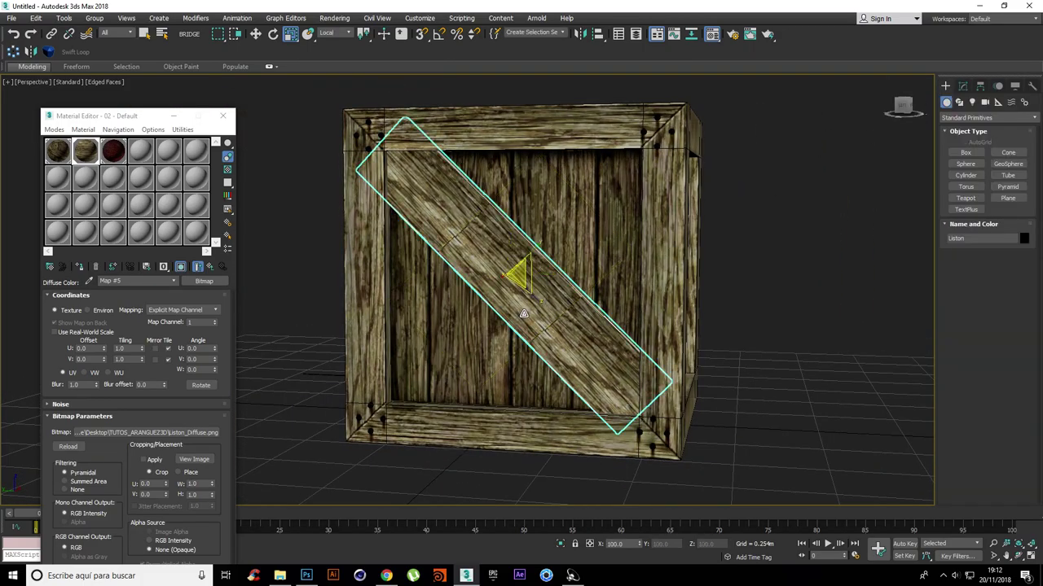
{"action": "mouse_move", "coordinate": [528, 265]}
{"action": "left_mouse_down"}
{"action": "mouse_move", "coordinate": [510, 275]}
{"action": "mouse_move", "coordinate": [512, 263]}
{"action": "left_mouse_up"}
{"action": "key", "text": "w"}
{"action": "middle_click_drag", "start_coordinate": [513, 259], "coordinate": [533, 252], "text": "alt"}
{"action": "scroll", "coordinate": [522, 260], "scroll_direction": "up", "scroll_amount": 3}
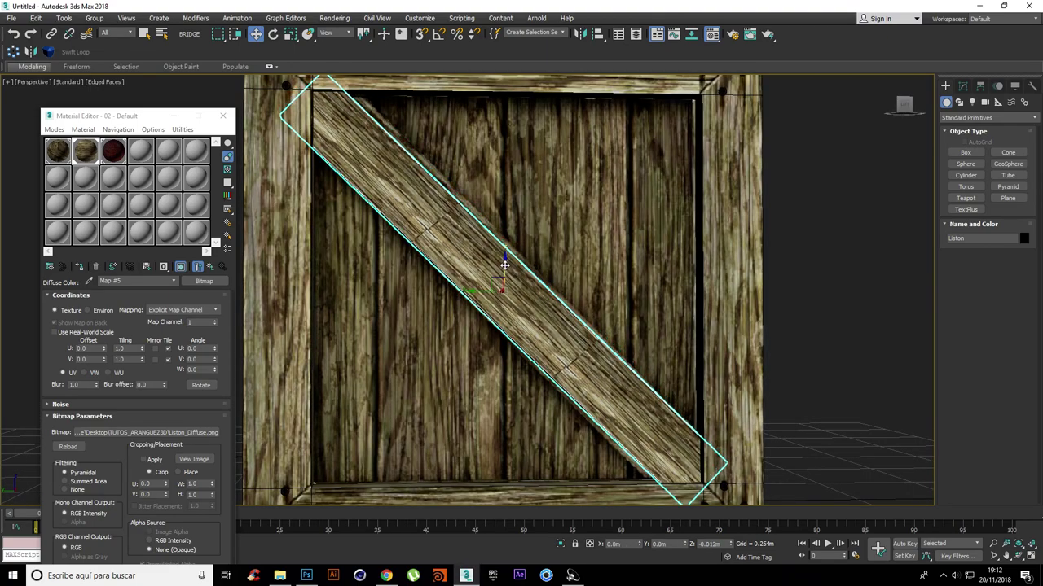
Step: Widen the diagonal slat slightly and raise it about 0.004 m to centre it in the crate front
{"action": "key", "text": "r"}
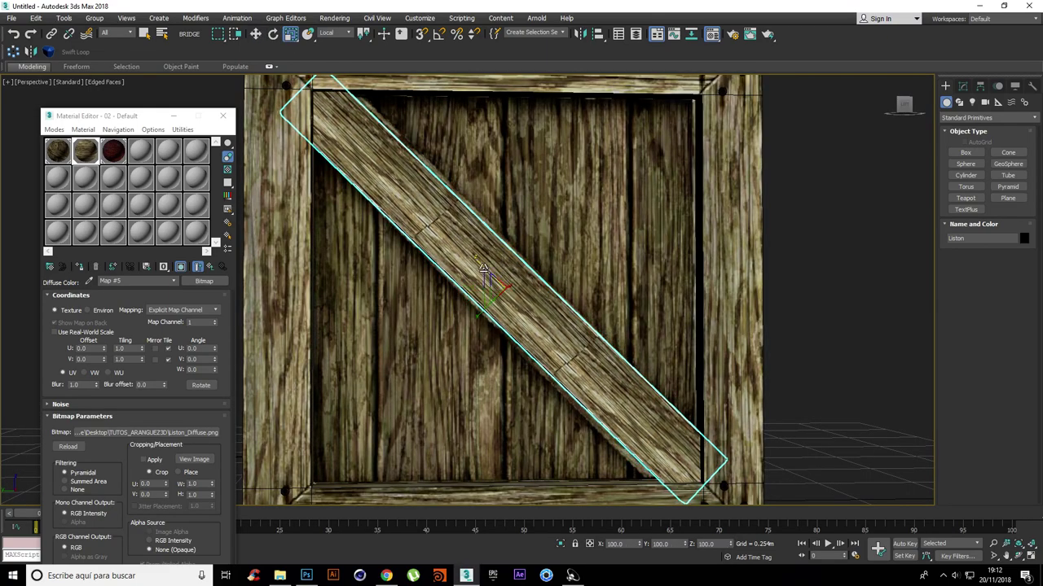
{"action": "left_click_drag", "start_coordinate": [481, 313], "coordinate": [478, 317]}
{"action": "key", "text": "w"}
{"action": "left_click_drag", "start_coordinate": [504, 271], "coordinate": [506, 269]}
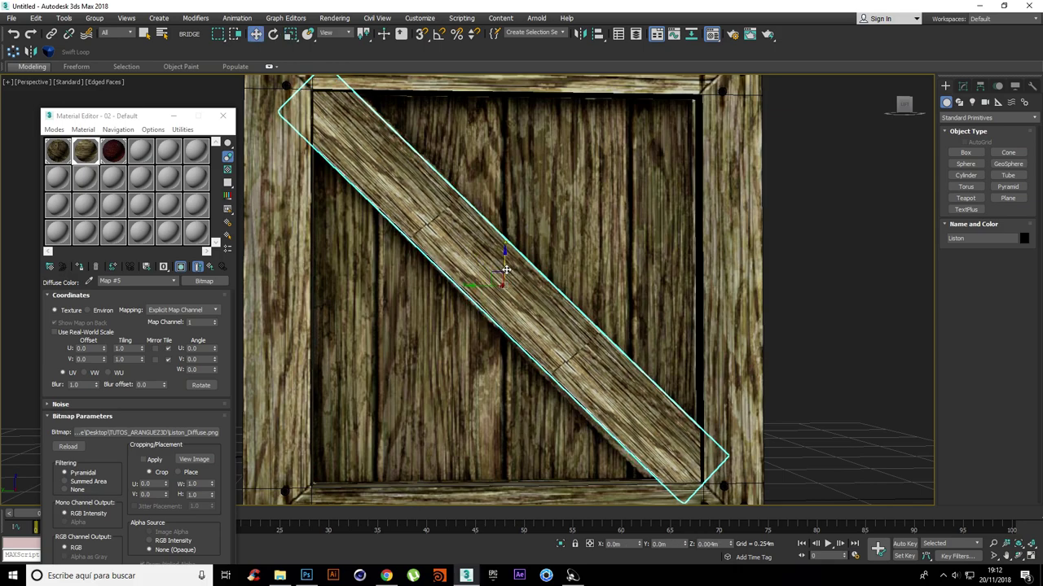
Step: Examine the slat's fit within the crate frame and its visible texture seams from near and far
{"action": "left_click", "coordinate": [797, 293]}
{"action": "scroll", "coordinate": [788, 294], "scroll_direction": "down", "scroll_amount": 5}
{"action": "left_click", "coordinate": [725, 301]}
{"action": "middle_click_drag", "start_coordinate": [727, 300], "coordinate": [648, 300], "text": "alt"}
{"action": "key", "text": "ctrl+d"}
{"action": "scroll", "coordinate": [711, 301], "scroll_direction": "up", "scroll_amount": 3}
{"action": "scroll", "coordinate": [764, 295], "scroll_direction": "up", "scroll_amount": 2}
{"action": "scroll", "coordinate": [764, 295], "scroll_direction": "down", "scroll_amount": 1}
{"action": "left_click", "coordinate": [648, 300]}
{"action": "scroll", "coordinate": [648, 300], "scroll_direction": "up", "scroll_amount": 5}
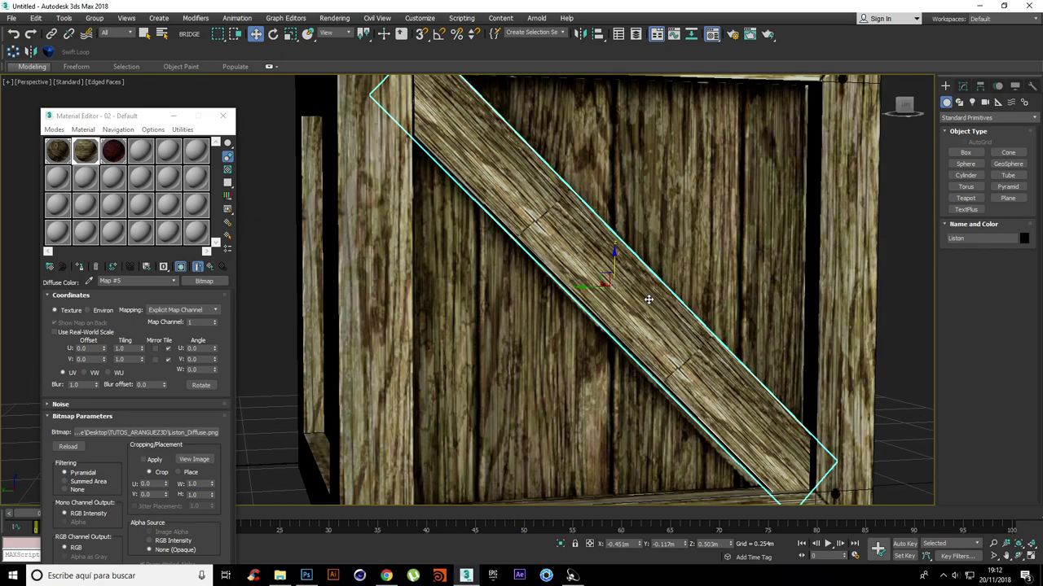
{"action": "scroll", "coordinate": [546, 214], "scroll_direction": "up", "scroll_amount": 2}
{"action": "scroll", "coordinate": [558, 185], "scroll_direction": "down", "scroll_amount": 5}
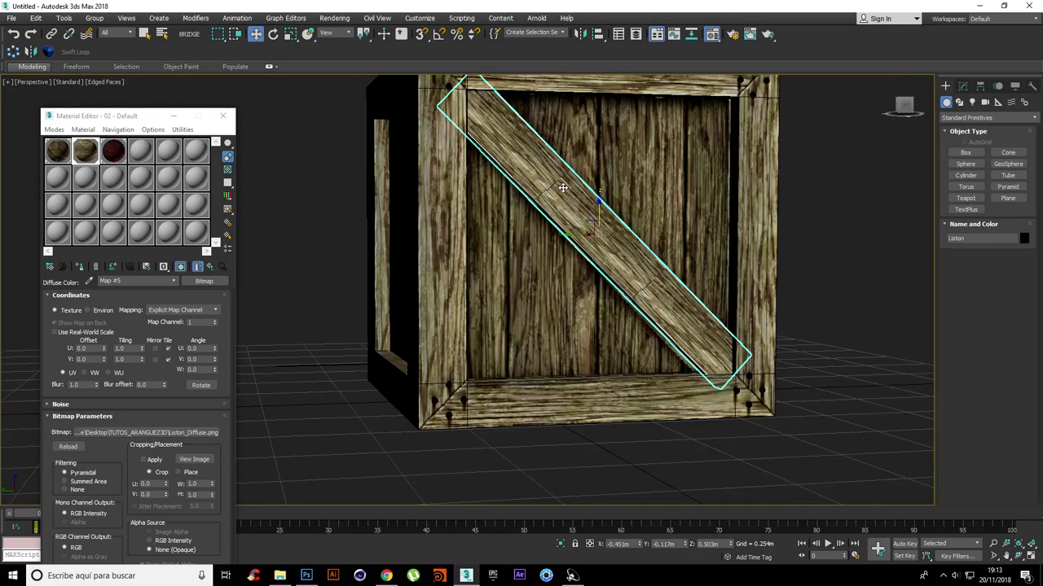
{"action": "middle_click_drag", "start_coordinate": [575, 207], "coordinate": [555, 207], "text": "alt"}
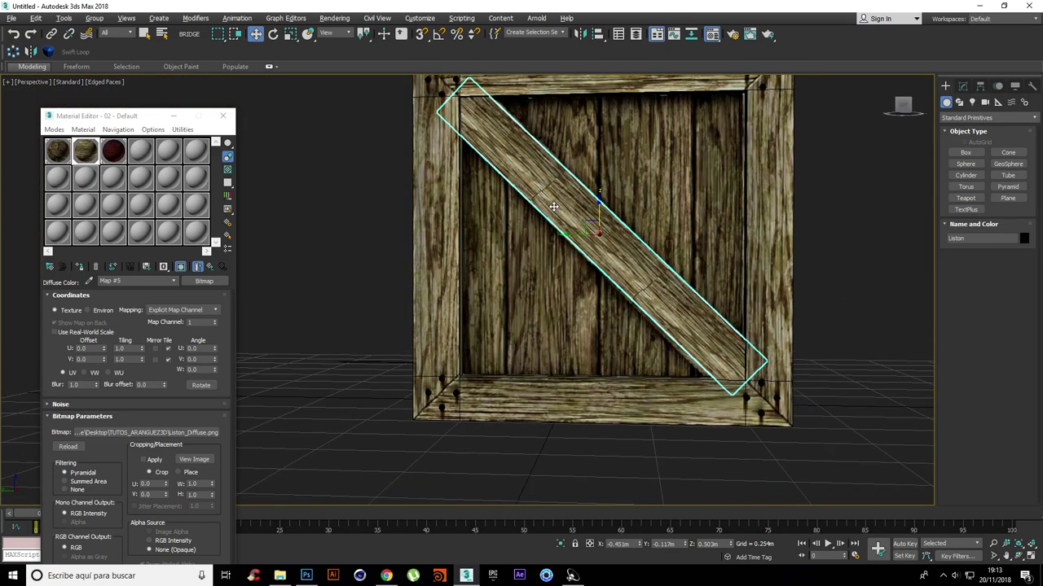
Step: Set the Move tool's reference coordinate system to Local with the slat selected
{"action": "scroll", "coordinate": [583, 223], "scroll_direction": "up", "scroll_amount": 3}
{"action": "key", "text": "e"}
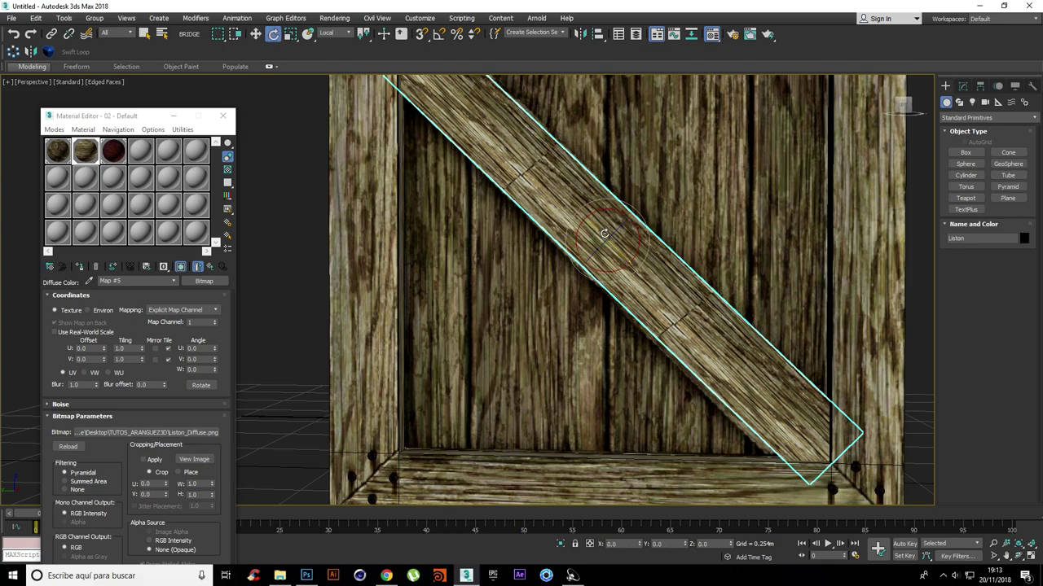
{"action": "key", "text": "r"}
{"action": "key", "text": "e"}
{"action": "key", "text": "w"}
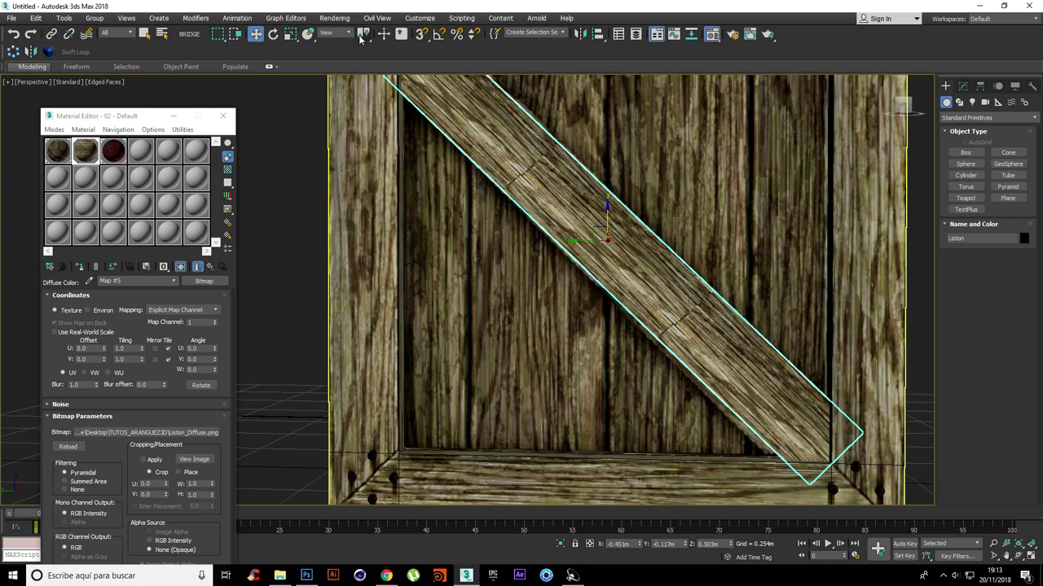
{"action": "left_click", "coordinate": [334, 32]}
{"action": "left_click", "coordinate": [331, 76]}
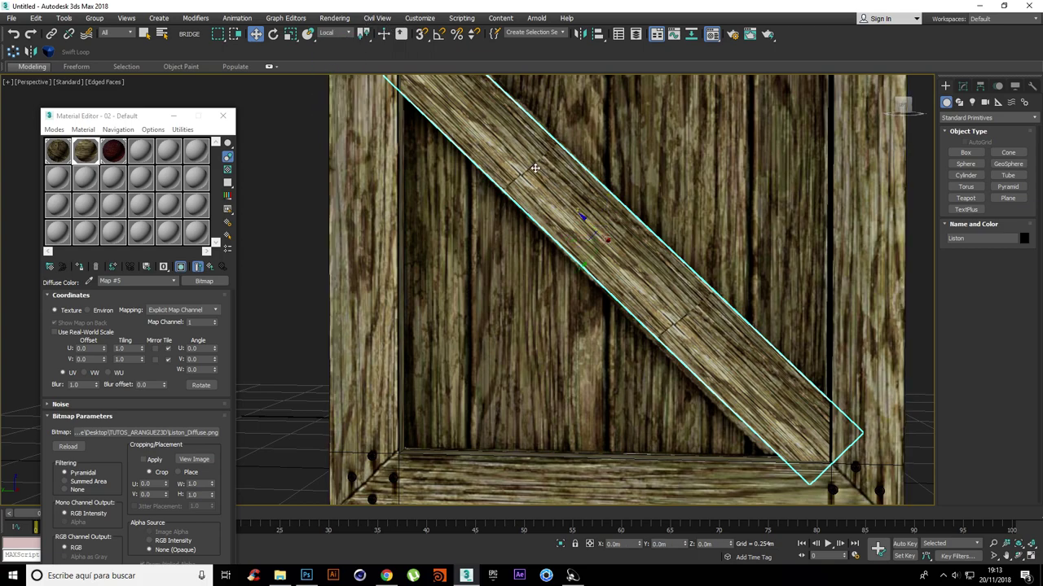
Step: Try to scale the slat itself along its length and across its width, and undo both scalings
{"action": "key", "text": "r"}
{"action": "left_click_drag", "start_coordinate": [634, 267], "coordinate": [674, 328]}
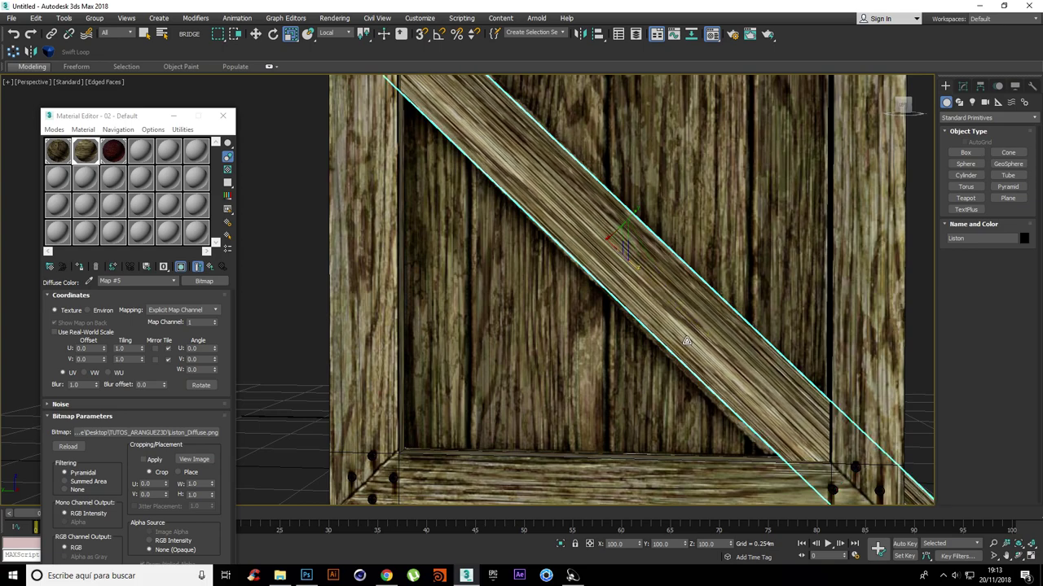
{"action": "left_click_drag", "start_coordinate": [636, 214], "coordinate": [646, 206]}
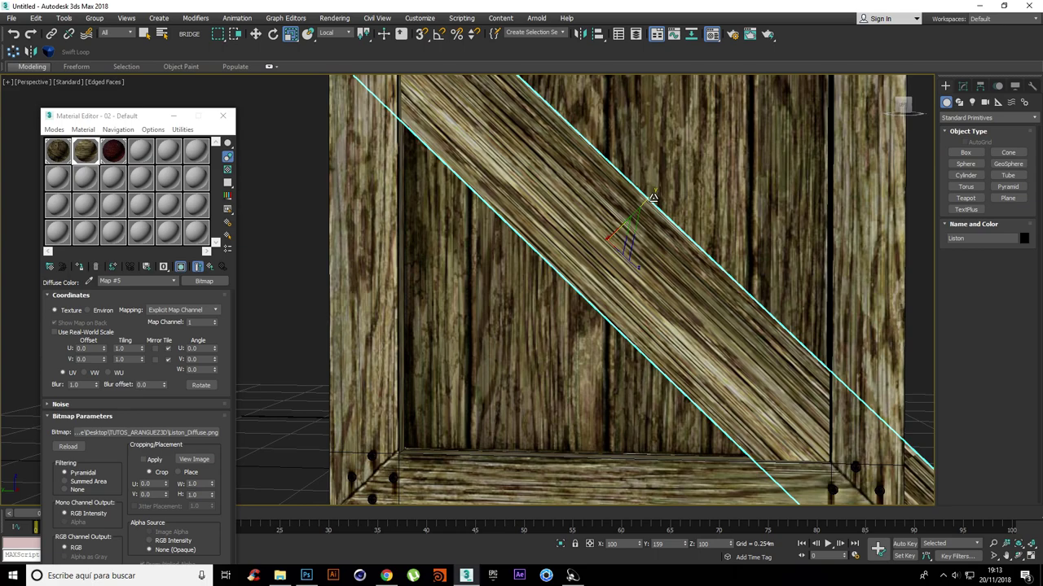
{"action": "key", "text": "ctrl+z"}
{"action": "key", "text": "ctrl+z"}
Step: Scale the slat's UVW Map gizmo in Local coordinates, stretching it lengthwise to shift the texture seams towards the slat's ends
{"action": "left_click", "coordinate": [963, 85]}
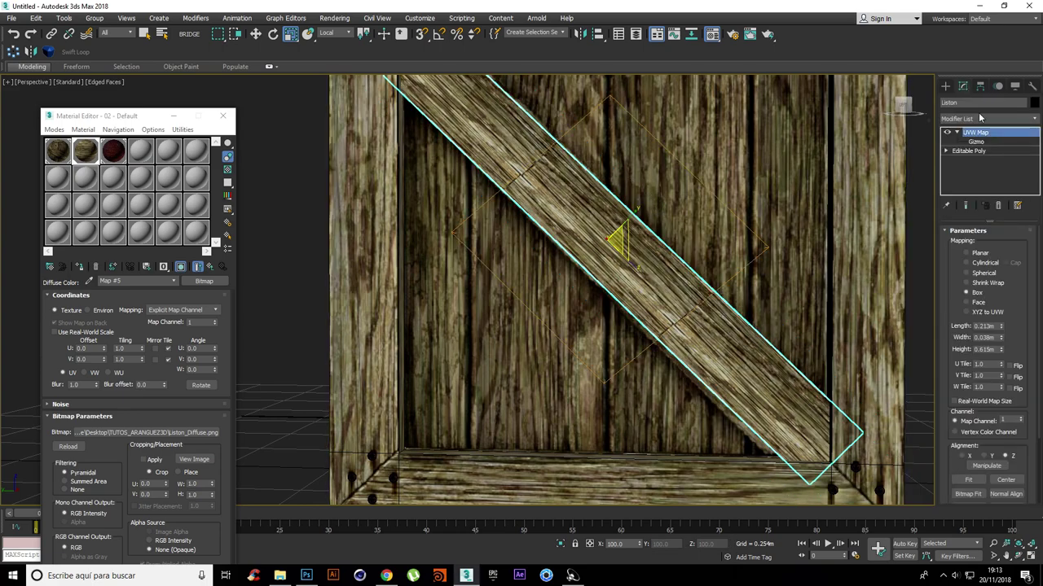
{"action": "left_click", "coordinate": [975, 142]}
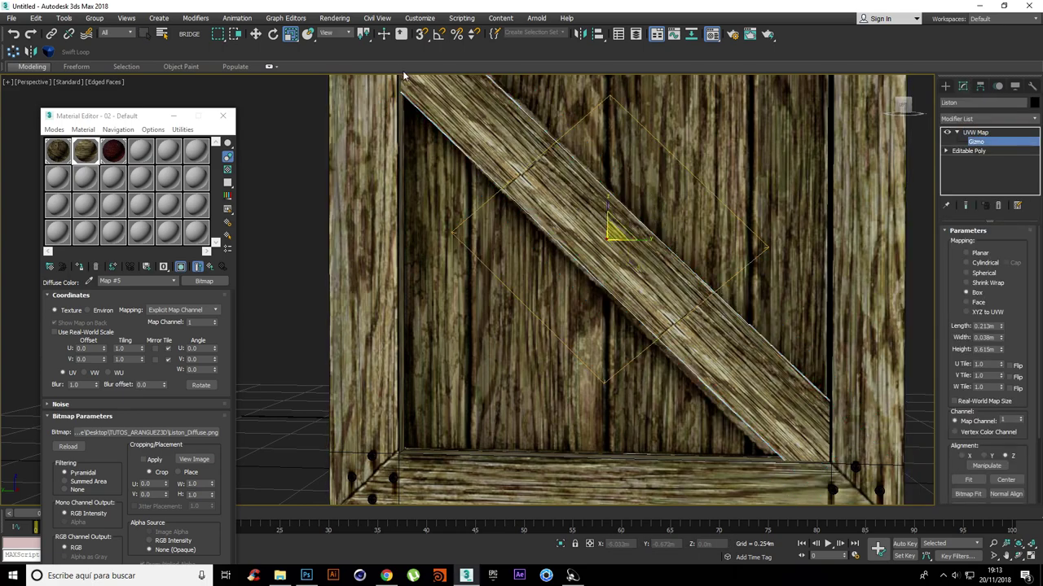
{"action": "left_click", "coordinate": [326, 33]}
{"action": "left_click", "coordinate": [330, 76]}
{"action": "left_click_drag", "start_coordinate": [634, 217], "coordinate": [681, 298]}
{"action": "left_click_drag", "start_coordinate": [633, 217], "coordinate": [654, 200]}
{"action": "left_click_drag", "start_coordinate": [638, 265], "coordinate": [621, 243]}
{"action": "scroll", "coordinate": [629, 242], "scroll_direction": "down", "scroll_amount": 2}
{"action": "left_click", "coordinate": [945, 86]}
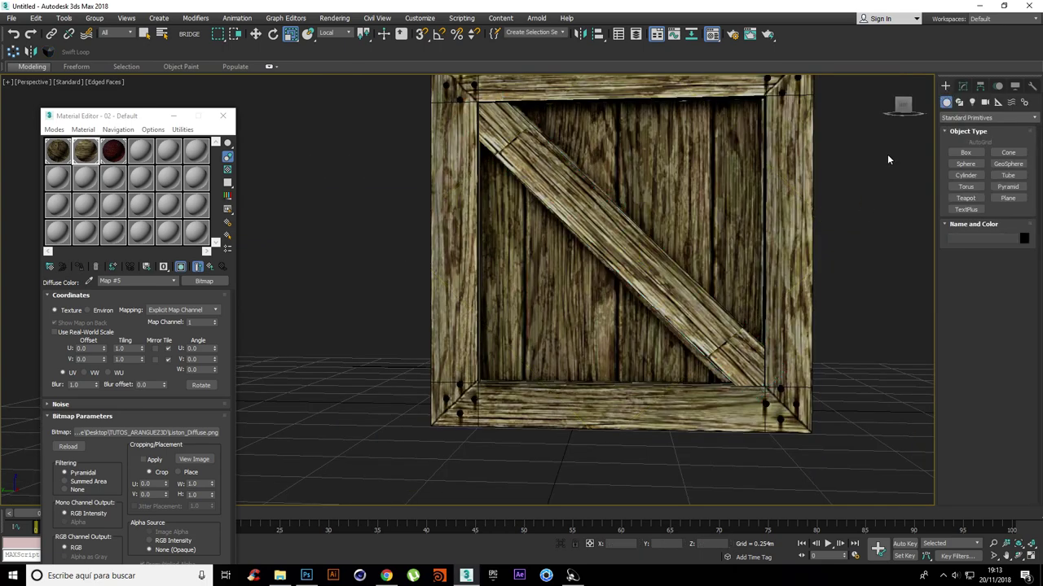
Step: Try to scale the slat itself to a longer and wider size, and undo the scaling
{"action": "middle_click_drag", "start_coordinate": [854, 168], "coordinate": [789, 204]}
{"action": "left_click", "coordinate": [570, 303]}
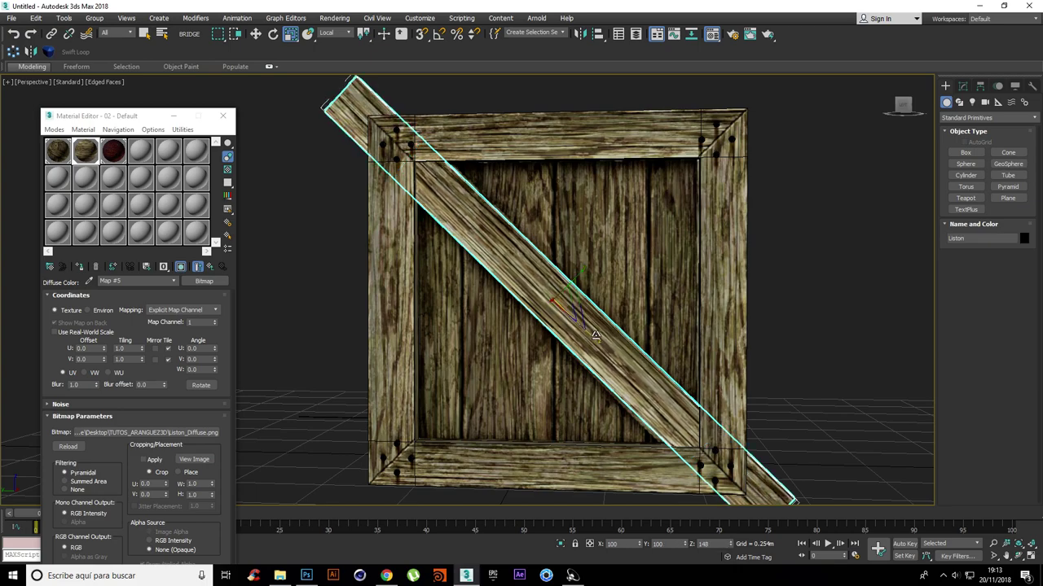
{"action": "left_click_drag", "start_coordinate": [570, 303], "coordinate": [594, 267]}
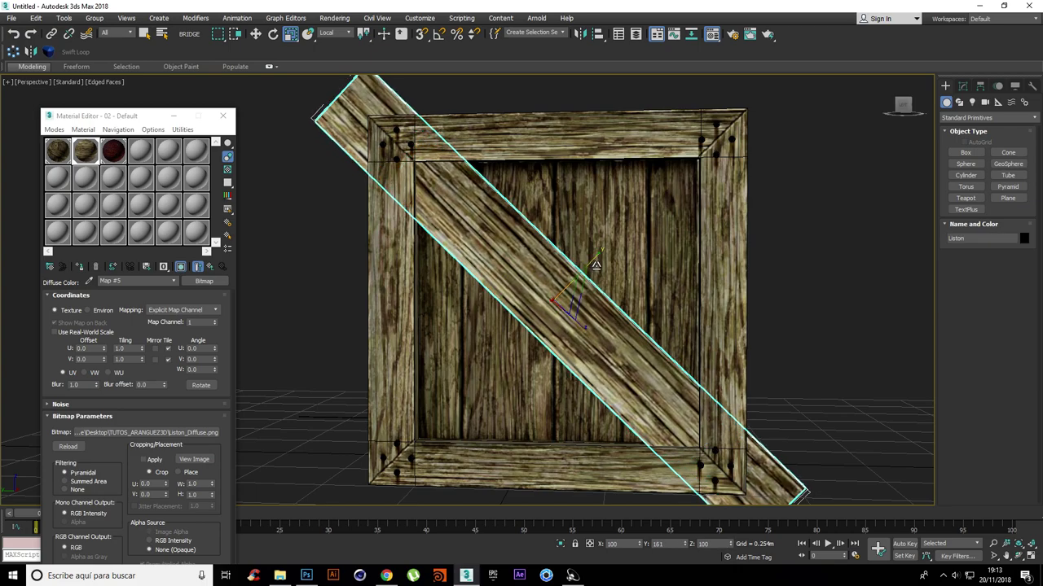
{"action": "key", "text": "ctrl+z"}
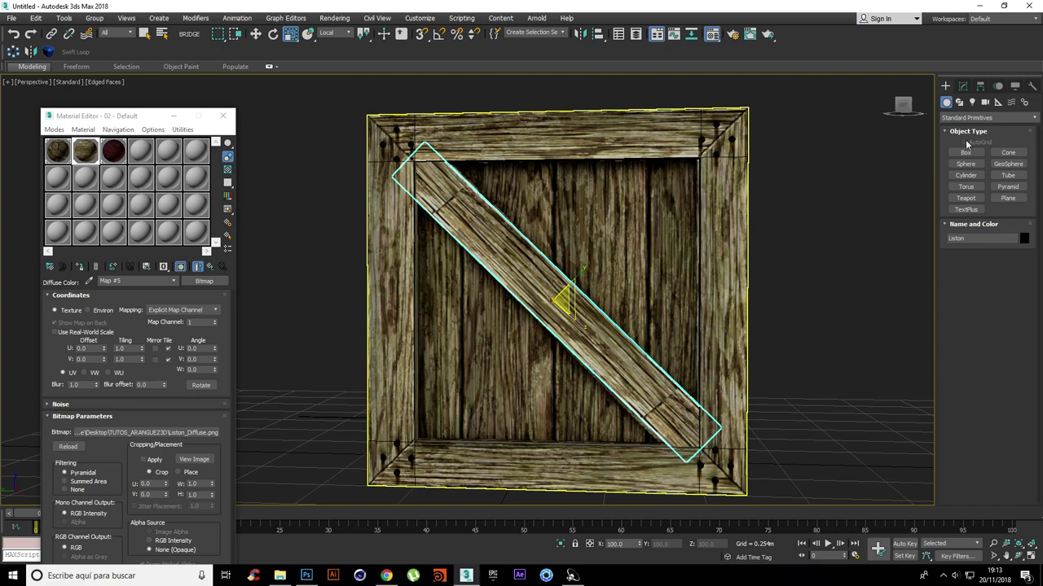
Step: Scale the slat's UVW Map gizmo further so the texture seams move out towards the slat's ends
{"action": "left_click", "coordinate": [963, 85]}
{"action": "left_click", "coordinate": [975, 142]}
{"action": "left_click_drag", "start_coordinate": [581, 277], "coordinate": [587, 275]}
{"action": "mouse_move", "coordinate": [581, 325]}
{"action": "left_mouse_down"}
{"action": "mouse_move", "coordinate": [594, 339]}
{"action": "mouse_move", "coordinate": [576, 324]}
{"action": "left_mouse_up"}
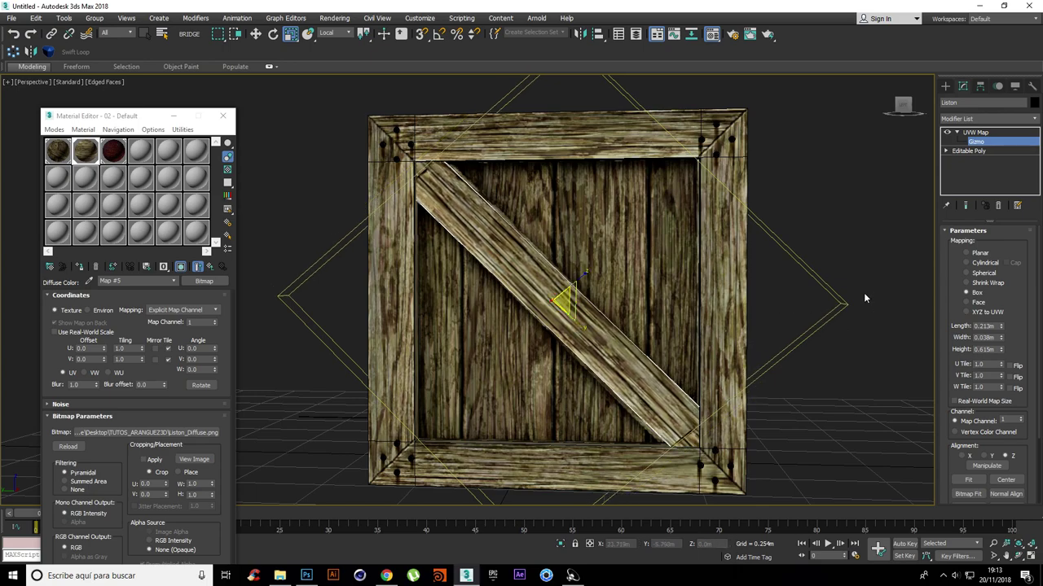
{"action": "left_click", "coordinate": [945, 86]}
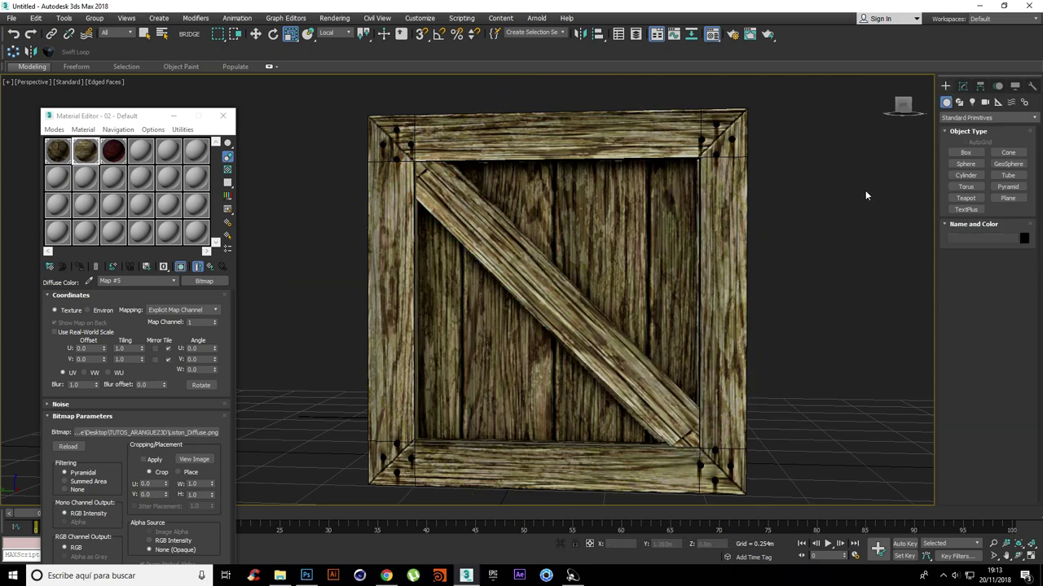
Step: Scale the slat slightly along its length to push the remaining end seam under the frame, and deselect it
{"action": "left_click", "coordinate": [583, 329]}
{"action": "left_click_drag", "start_coordinate": [576, 320], "coordinate": [581, 324]}
{"action": "left_click", "coordinate": [773, 313]}
Step: Examine the textured crate from several angles to check how the slat fits the frame
{"action": "scroll", "coordinate": [689, 311], "scroll_direction": "down", "scroll_amount": 3}
{"action": "mouse_move", "coordinate": [670, 317]}
{"action": "middle_mouse_down", "text": "alt"}
{"action": "mouse_move", "coordinate": [677, 315]}
{"action": "mouse_move", "coordinate": [676, 330]}
{"action": "middle_mouse_up", "text": "alt"}
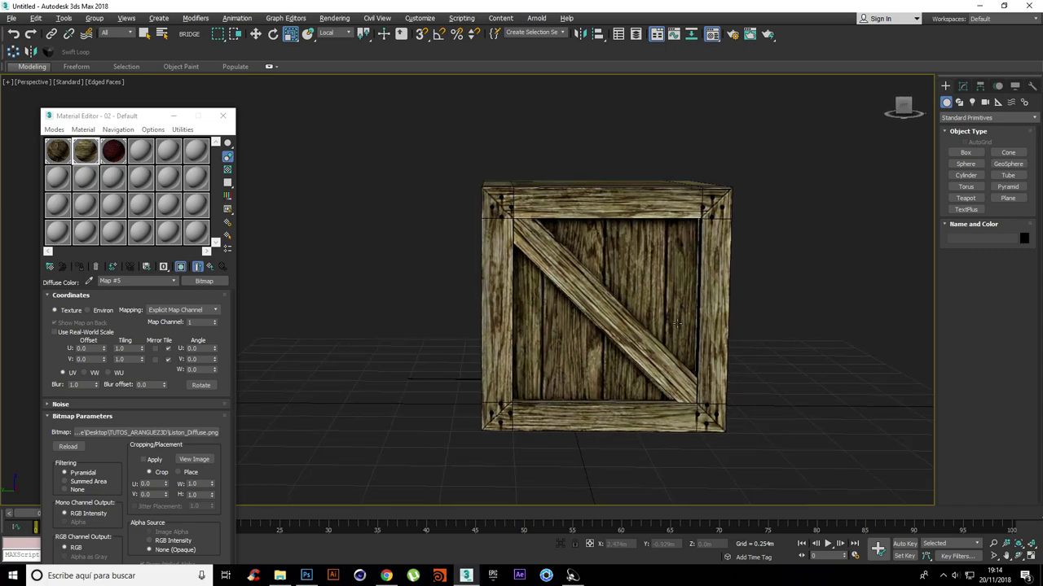
{"action": "left_click", "coordinate": [575, 293]}
{"action": "middle_click_drag", "start_coordinate": [569, 252], "coordinate": [803, 290], "text": "alt"}
{"action": "key", "text": "ctrl+d"}
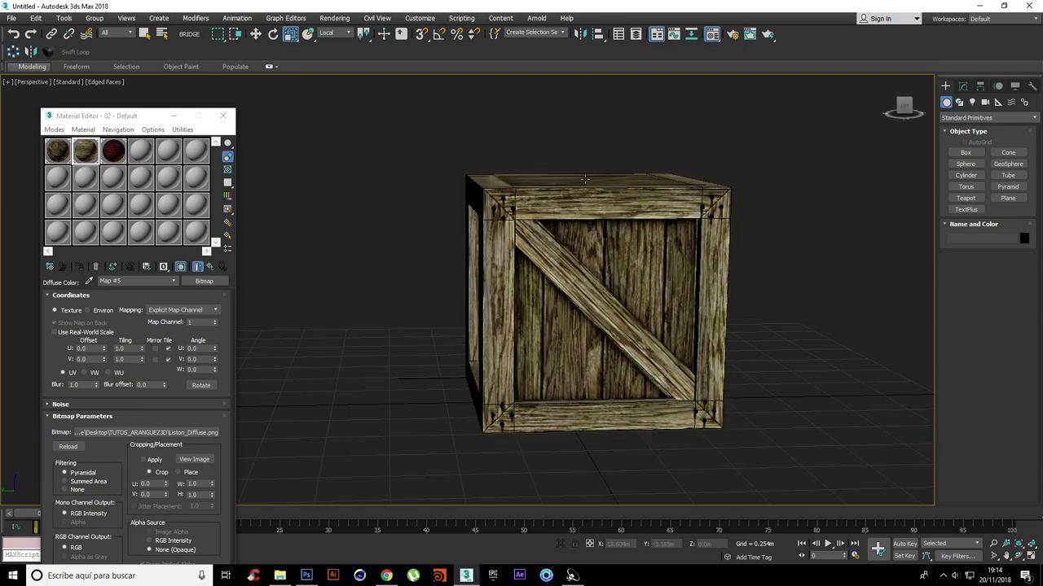
{"action": "left_click", "coordinate": [603, 245]}
{"action": "middle_click_drag", "start_coordinate": [610, 252], "coordinate": [773, 267], "text": "alt"}
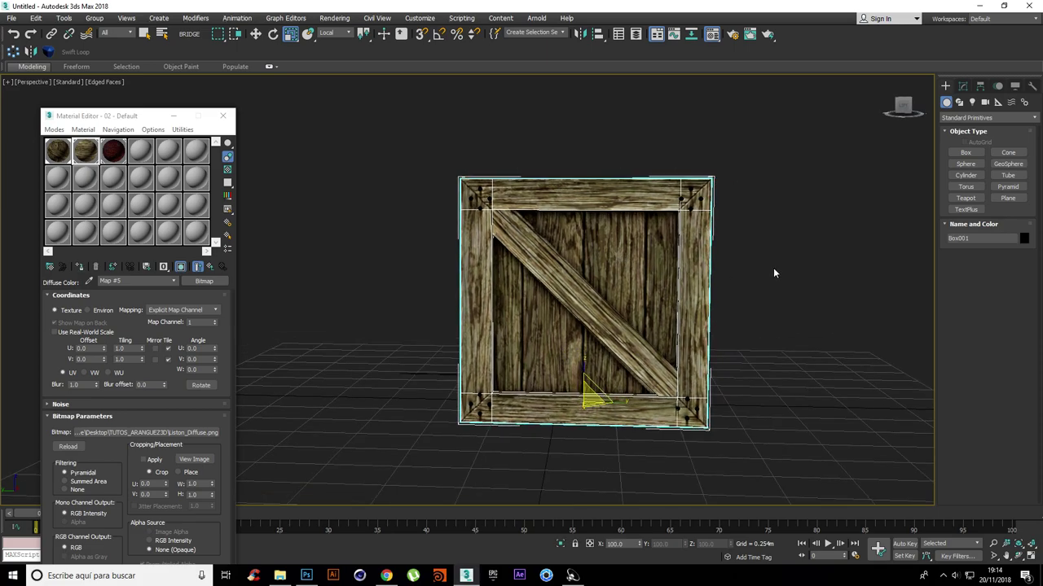
{"action": "key", "text": "ctrl+d"}
Step: Close the Material Editor and render the crate in a three-quarter perspective view
{"action": "left_click", "coordinate": [222, 117]}
{"action": "middle_click_drag", "start_coordinate": [619, 261], "coordinate": [571, 262], "text": "alt"}
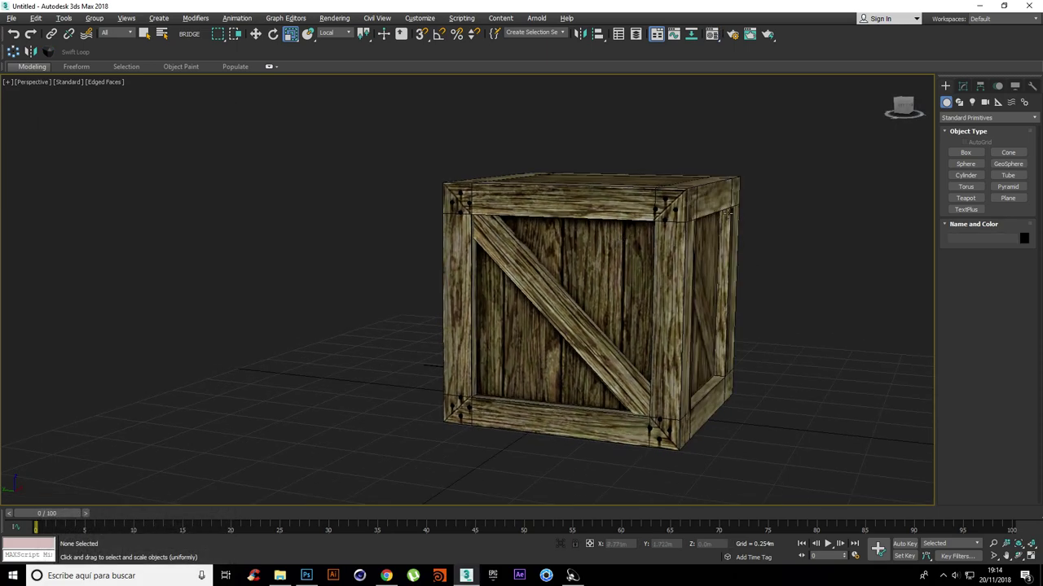
{"action": "left_click", "coordinate": [962, 87]}
{"action": "left_click", "coordinate": [944, 85]}
{"action": "left_click", "coordinate": [978, 118]}
{"action": "left_click", "coordinate": [974, 124]}
{"action": "left_click", "coordinate": [768, 35]}
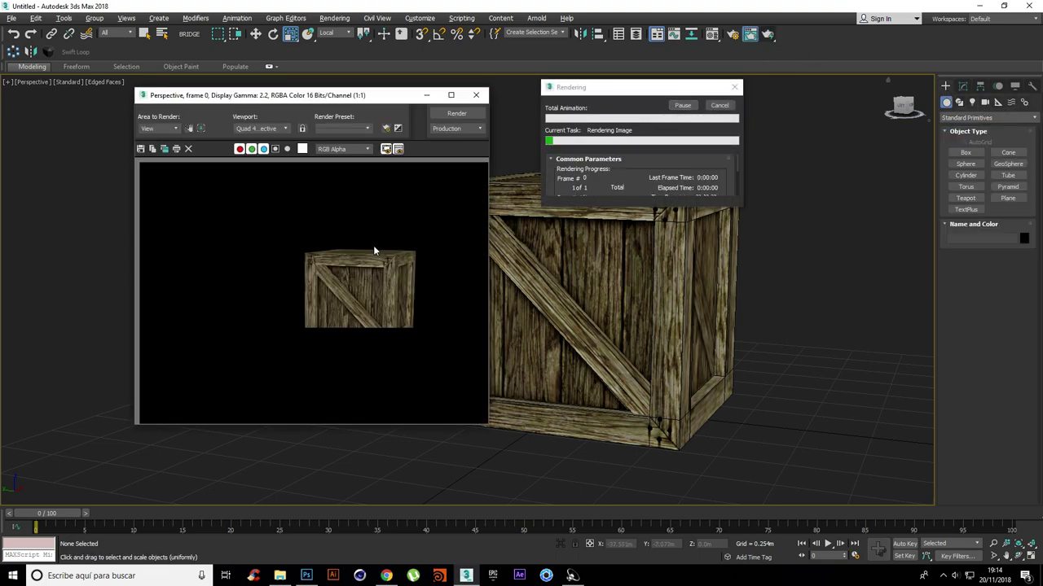
{"action": "left_click", "coordinate": [476, 95]}
Step: Render the crate again from a closer, slightly rotated view
{"action": "scroll", "coordinate": [632, 278], "scroll_direction": "up", "scroll_amount": 3}
{"action": "scroll", "coordinate": [647, 289], "scroll_direction": "down", "scroll_amount": 2}
{"action": "middle_click_drag", "start_coordinate": [648, 292], "coordinate": [622, 255], "text": "alt"}
{"action": "middle_click_drag", "start_coordinate": [622, 255], "coordinate": [623, 254], "text": "alt"}
{"action": "left_click", "coordinate": [763, 37]}
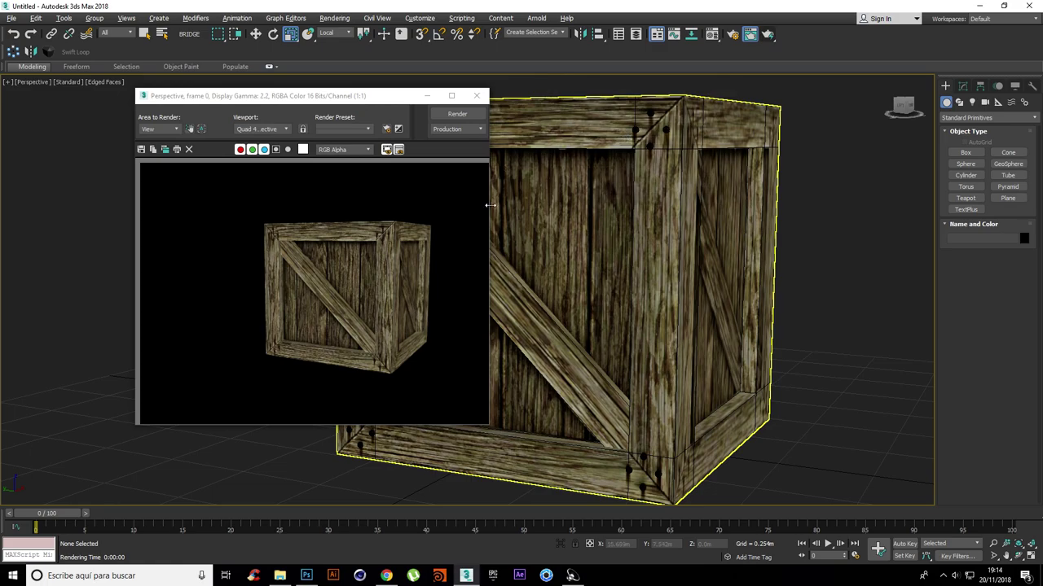
{"action": "left_click", "coordinate": [475, 95]}
Step: Render the crate at two closer distances to check the bump relief on the front planks
{"action": "scroll", "coordinate": [529, 293], "scroll_direction": "up", "scroll_amount": 5}
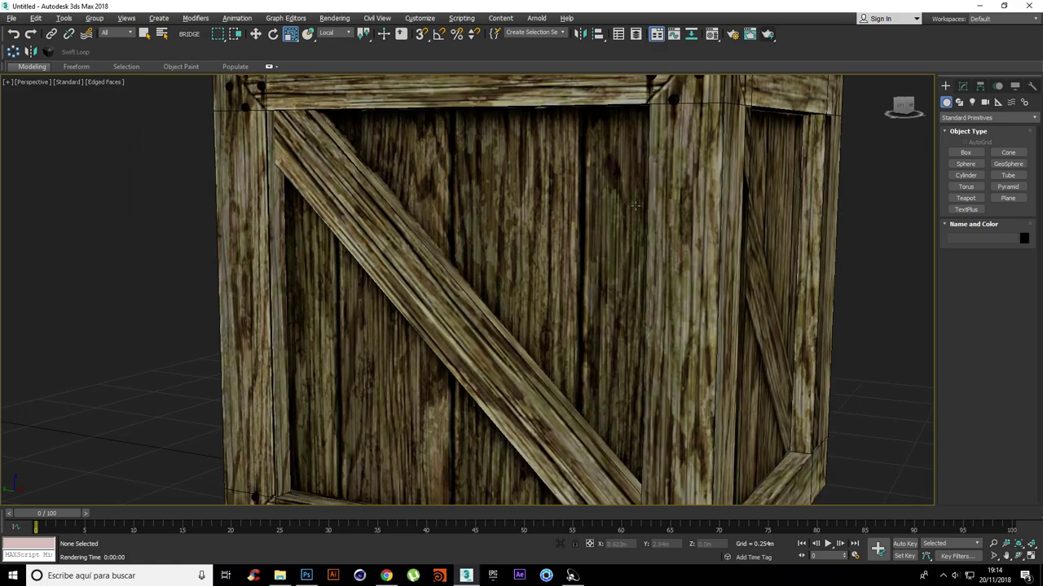
{"action": "left_click", "coordinate": [767, 36]}
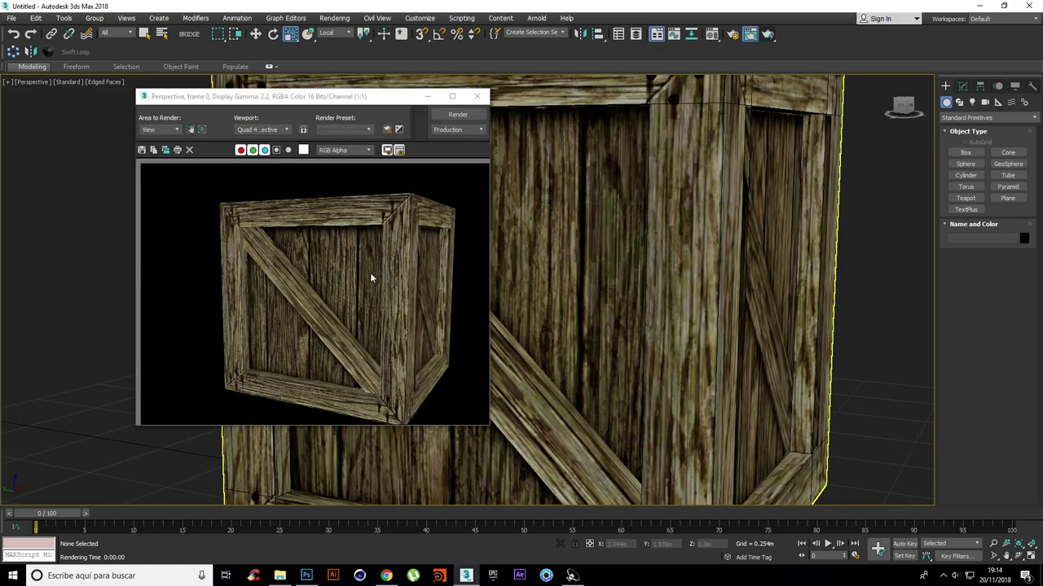
{"action": "left_click", "coordinate": [487, 98]}
{"action": "scroll", "coordinate": [600, 221], "scroll_direction": "up", "scroll_amount": 4}
{"action": "left_click", "coordinate": [768, 34]}
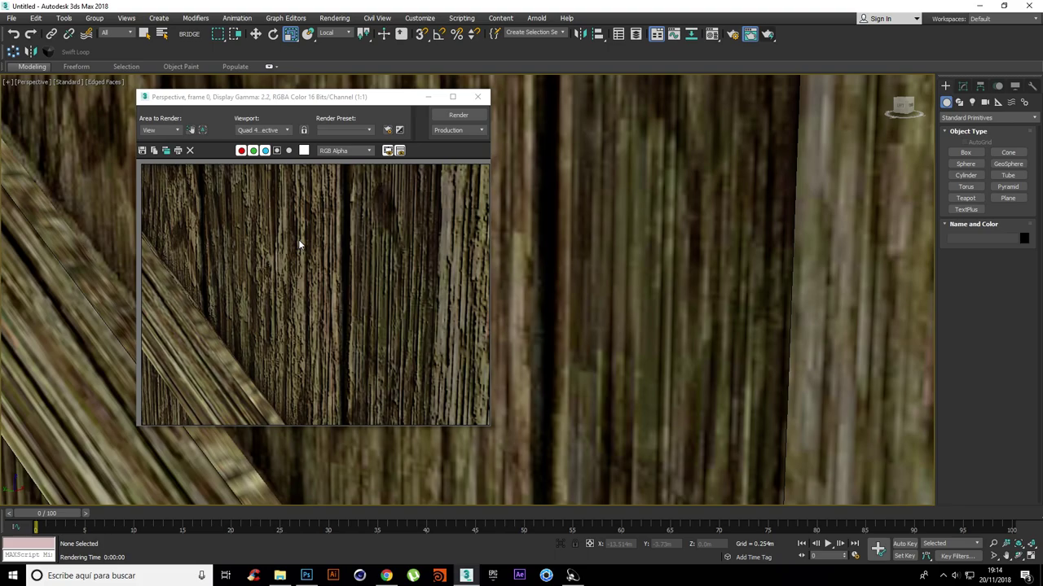
{"action": "left_click", "coordinate": [480, 99]}
Step: Render the whole crate once more to compare the slat with the bumped planks
{"action": "scroll", "coordinate": [503, 184], "scroll_direction": "down", "scroll_amount": 8}
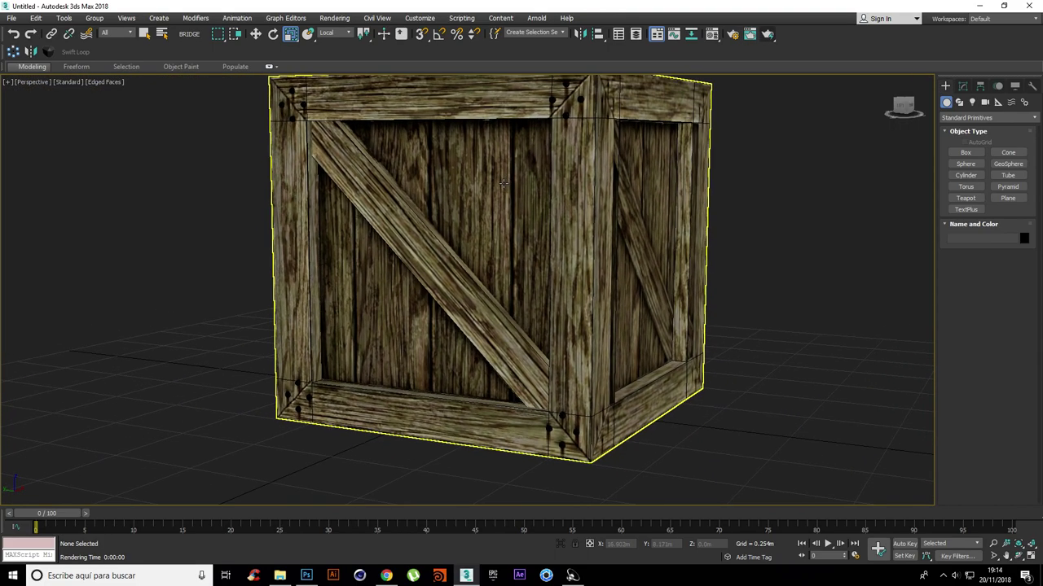
{"action": "scroll", "coordinate": [485, 187], "scroll_direction": "up", "scroll_amount": 3}
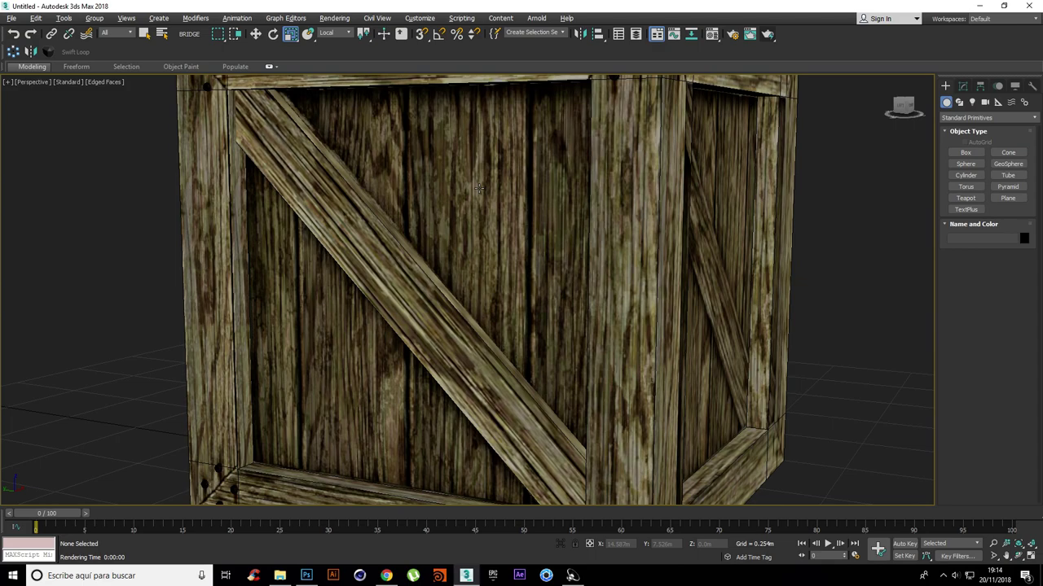
{"action": "left_click", "coordinate": [767, 34]}
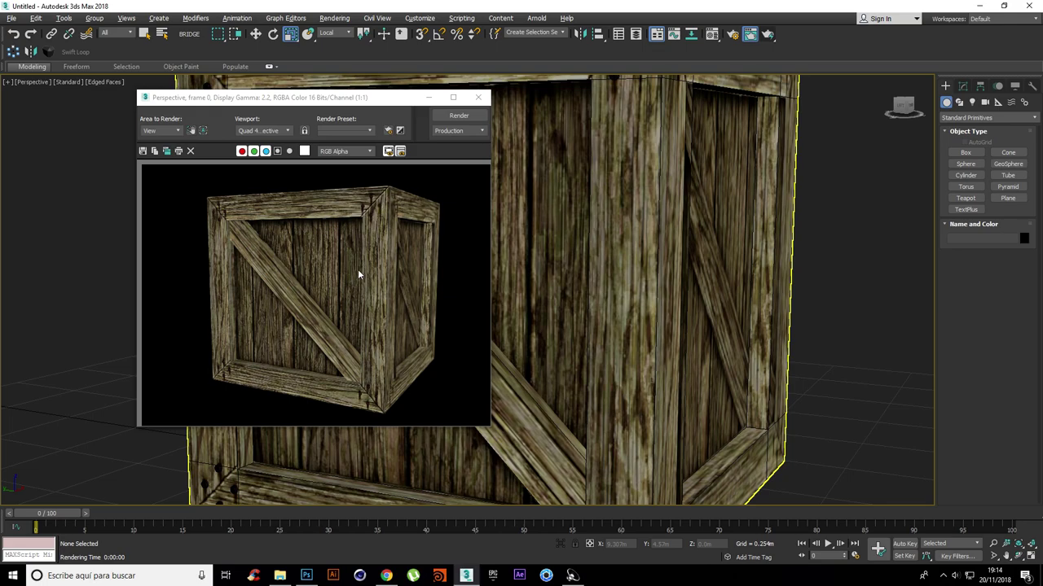
{"action": "left_click", "coordinate": [479, 98]}
Step: Load Liston_bump.png as the Bump bitmap of the slat's material 02 - Default and show it in the viewport
{"action": "left_click", "coordinate": [399, 277]}
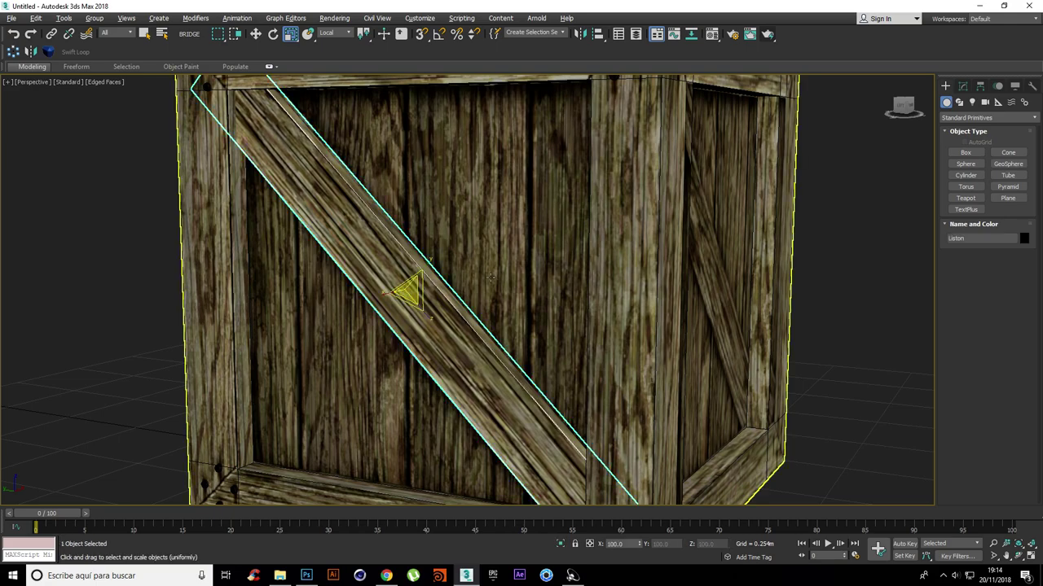
{"action": "key", "text": "m"}
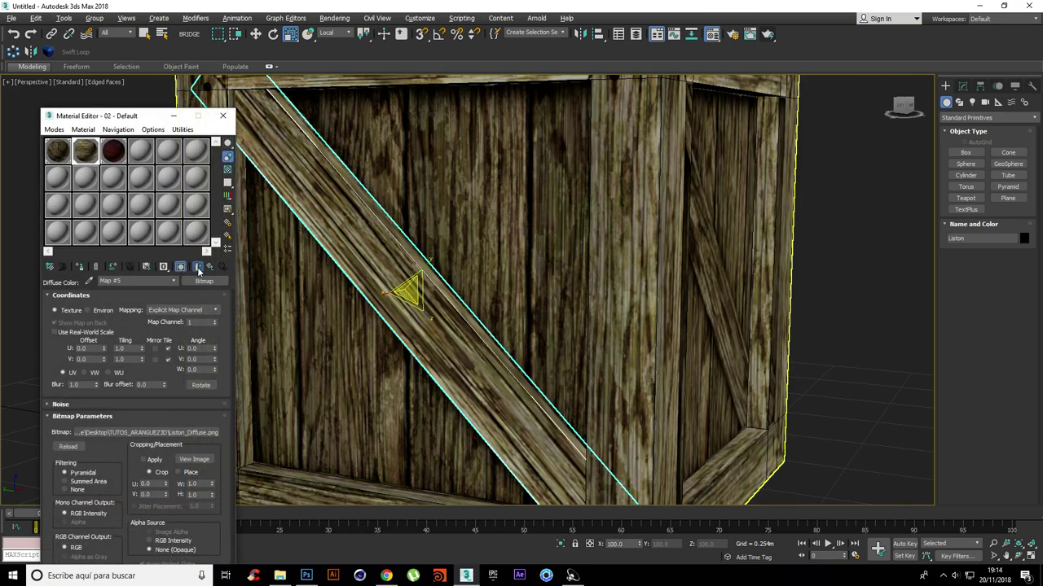
{"action": "left_click", "coordinate": [210, 272]}
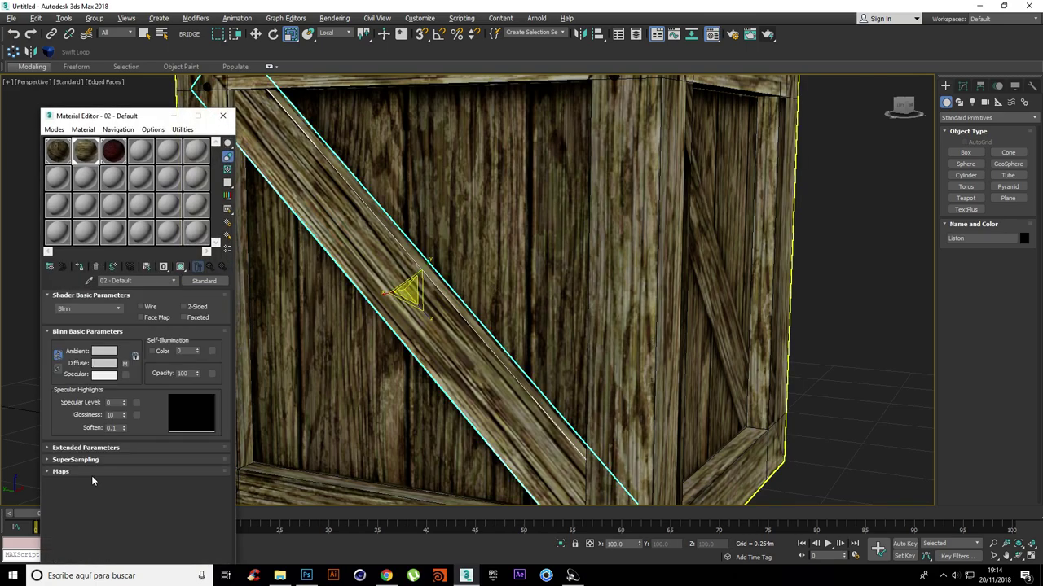
{"action": "left_click", "coordinate": [91, 474]}
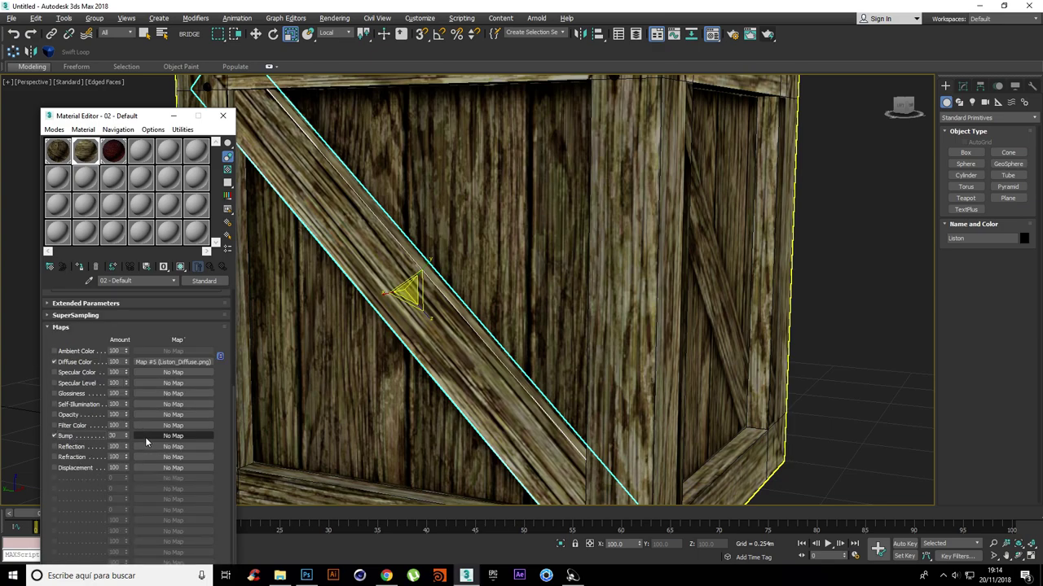
{"action": "left_click", "coordinate": [173, 436]}
{"action": "left_click", "coordinate": [559, 445]}
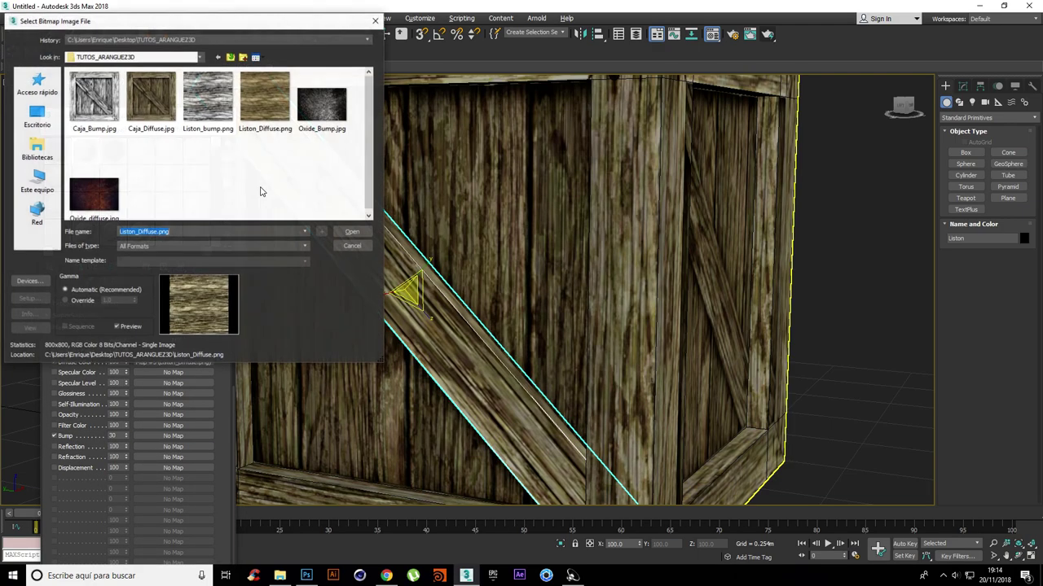
{"action": "double_click", "coordinate": [207, 96]}
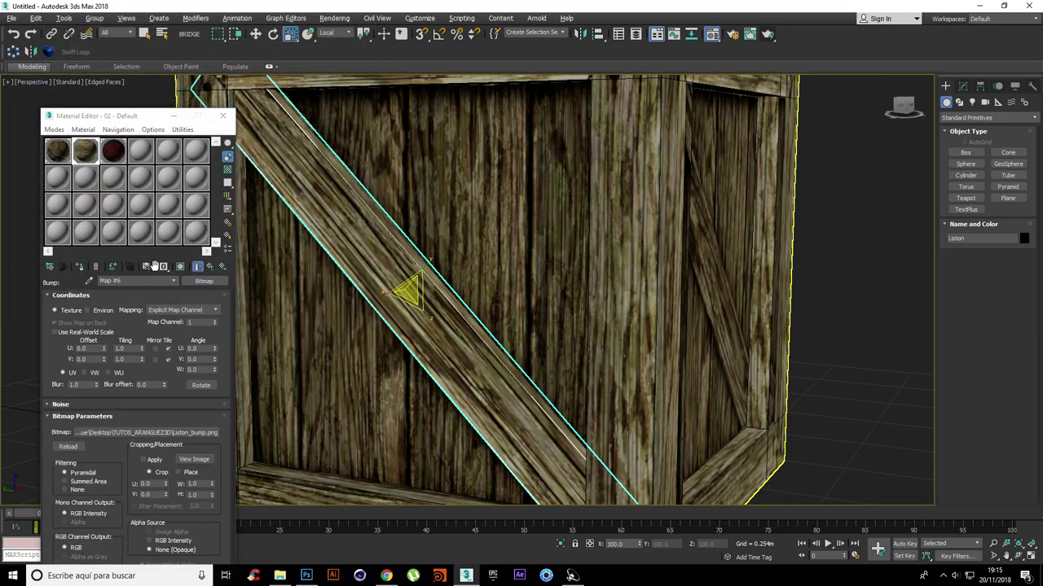
{"action": "left_click", "coordinate": [180, 268]}
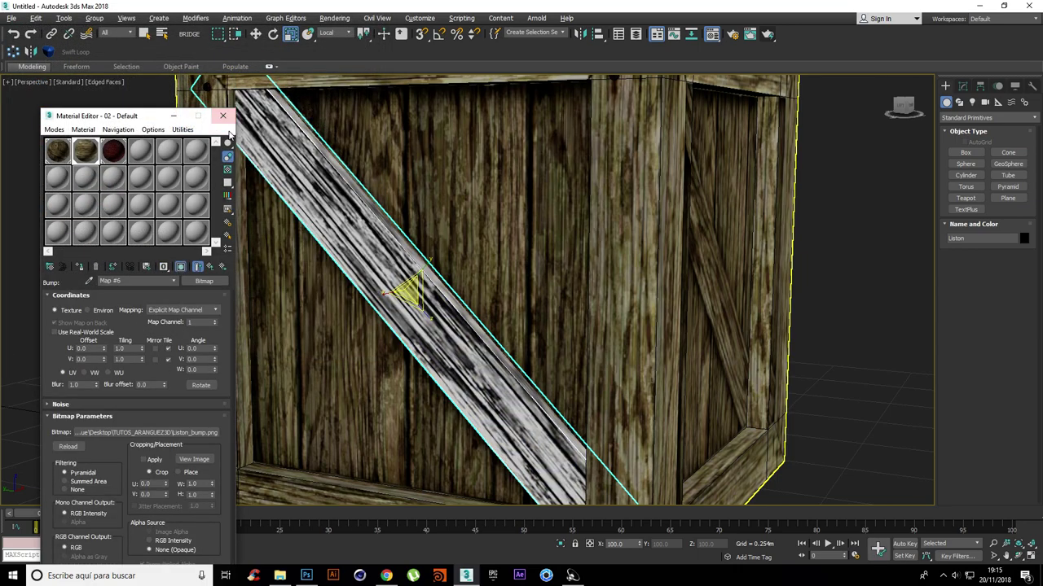
{"action": "left_click", "coordinate": [210, 267]}
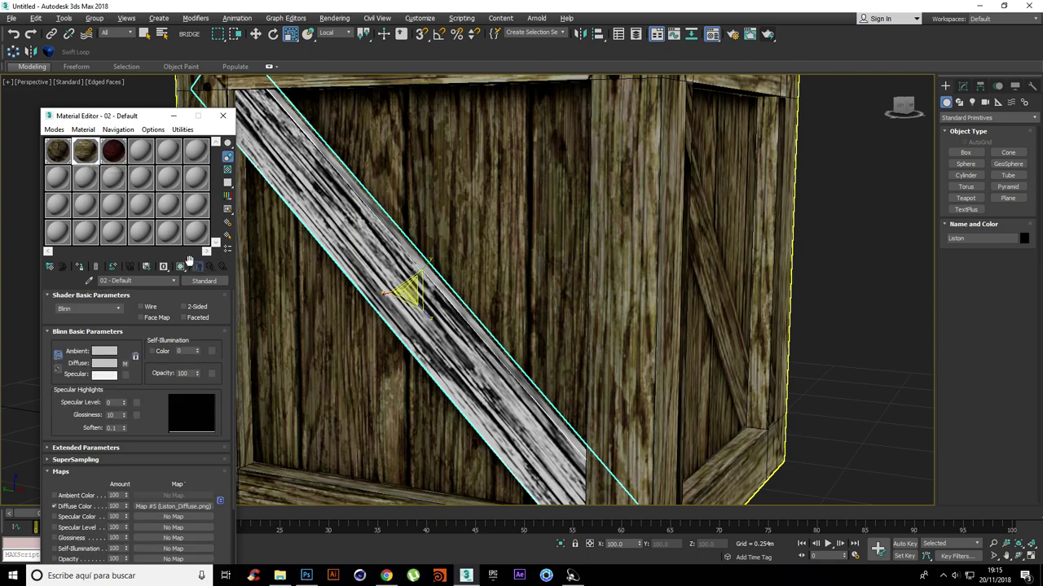
{"action": "left_click", "coordinate": [223, 115]}
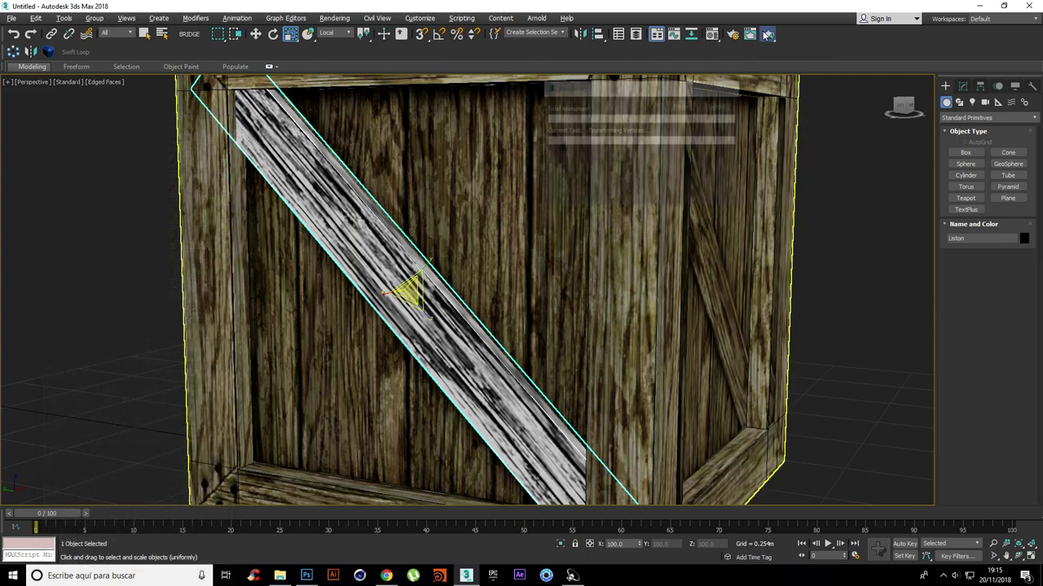
Step: Render the slat from the current view and in close-up to check its bump relief
{"action": "left_click", "coordinate": [767, 33]}
{"action": "left_click", "coordinate": [483, 96]}
{"action": "scroll", "coordinate": [352, 279], "scroll_direction": "up", "scroll_amount": 4}
{"action": "scroll", "coordinate": [353, 279], "scroll_direction": "up", "scroll_amount": 2}
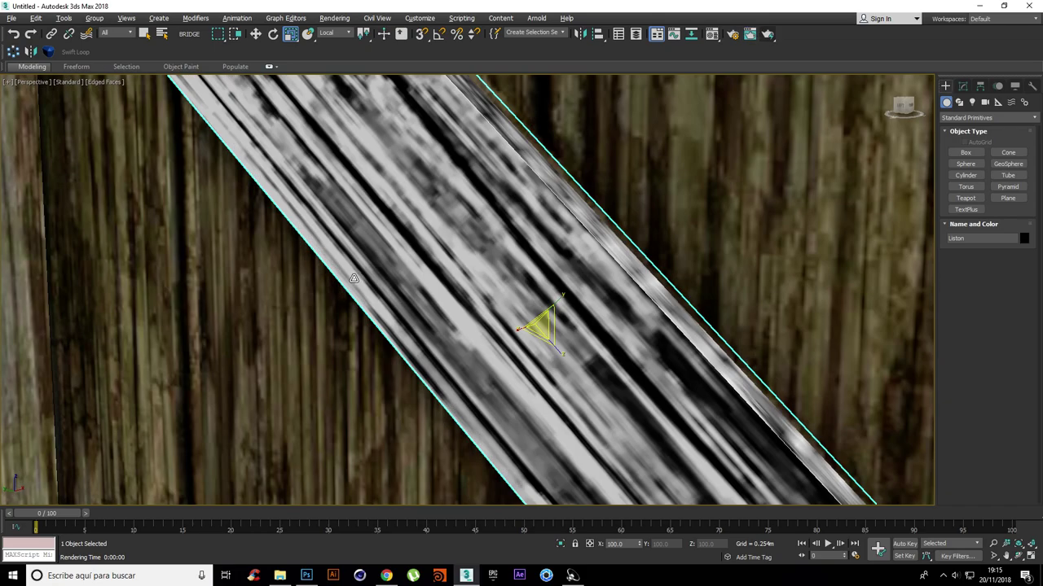
{"action": "left_click", "coordinate": [768, 33]}
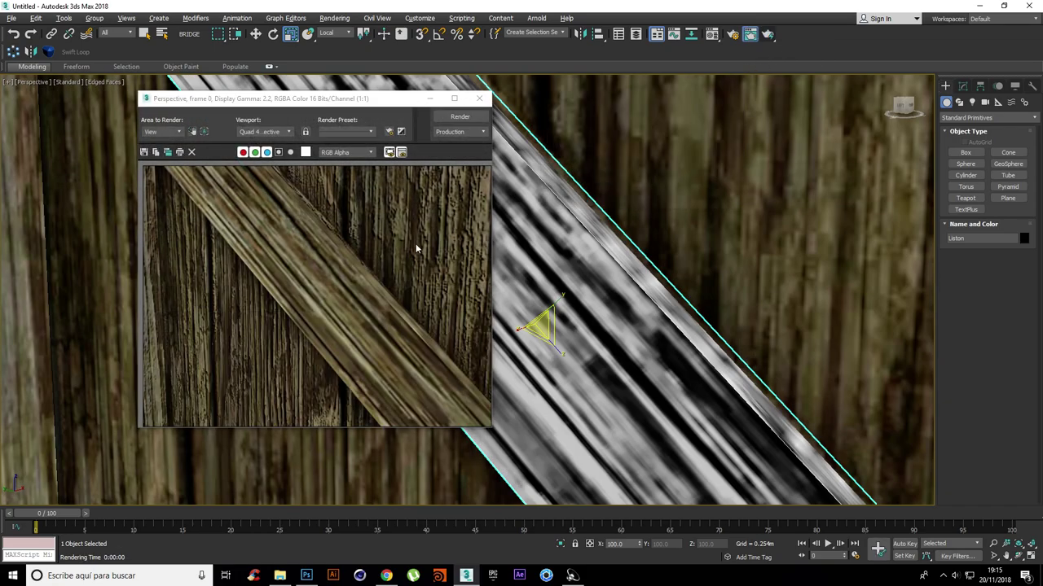
{"action": "left_click", "coordinate": [479, 97]}
Step: Render the crate from farther out to check the slat against the whole model
{"action": "scroll", "coordinate": [531, 179], "scroll_direction": "down", "scroll_amount": 3}
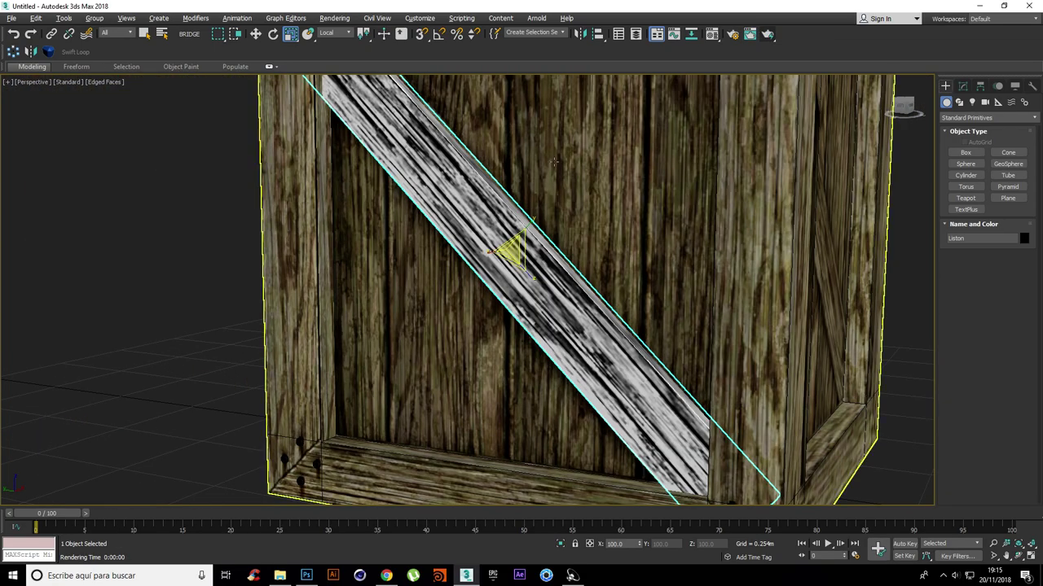
{"action": "left_click", "coordinate": [748, 34]}
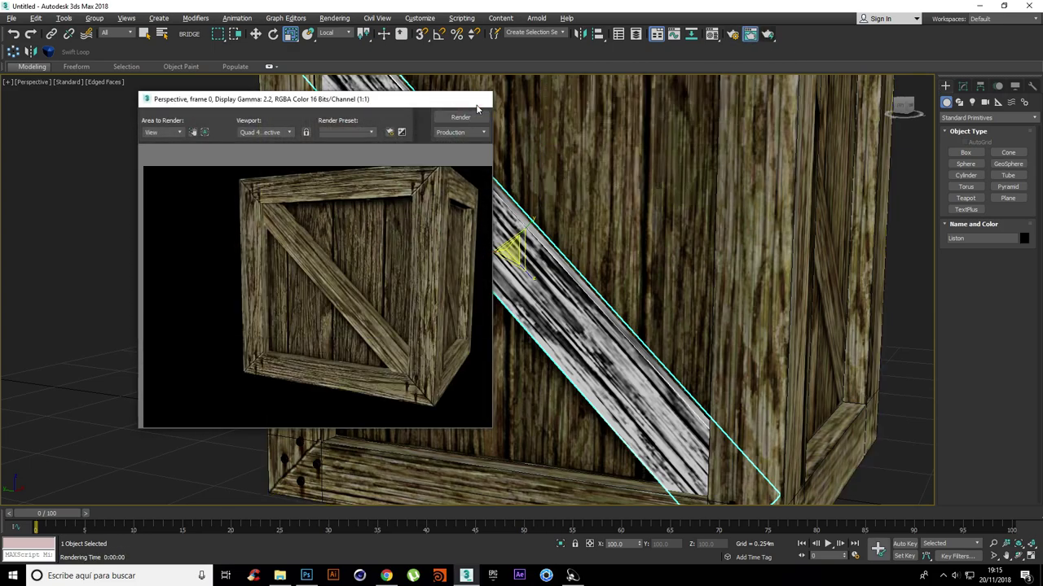
{"action": "left_click", "coordinate": [478, 99]}
Step: Switch the slat's viewport display from the bump map back to the diffuse texture in the Material Editor
{"action": "scroll", "coordinate": [506, 186], "scroll_direction": "down", "scroll_amount": 3}
{"action": "key", "text": "m"}
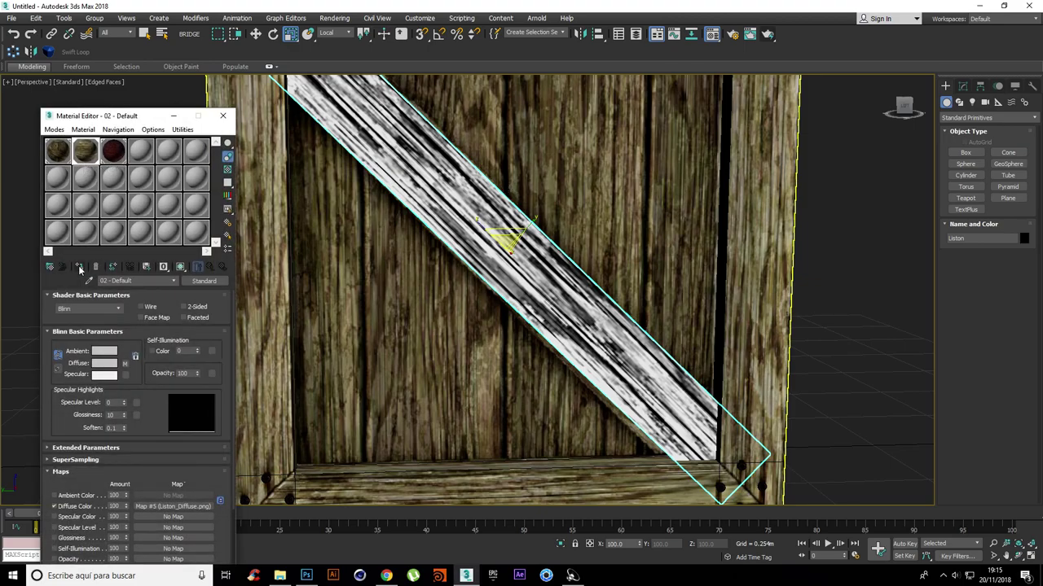
{"action": "left_click", "coordinate": [180, 267]}
{"action": "scroll", "coordinate": [518, 259], "scroll_direction": "up", "scroll_amount": 6}
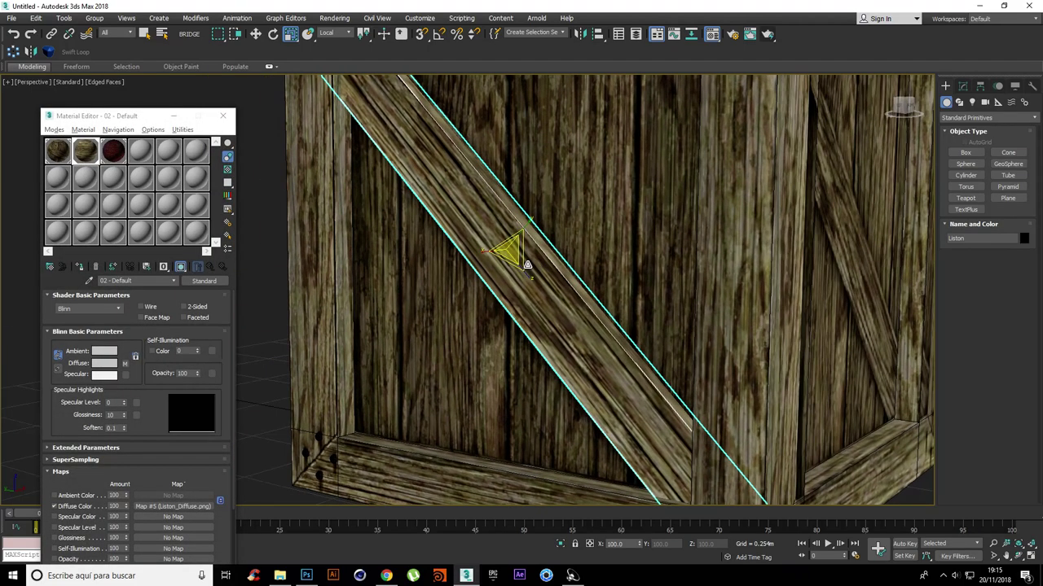
{"action": "scroll", "coordinate": [514, 265], "scroll_direction": "down", "scroll_amount": 2}
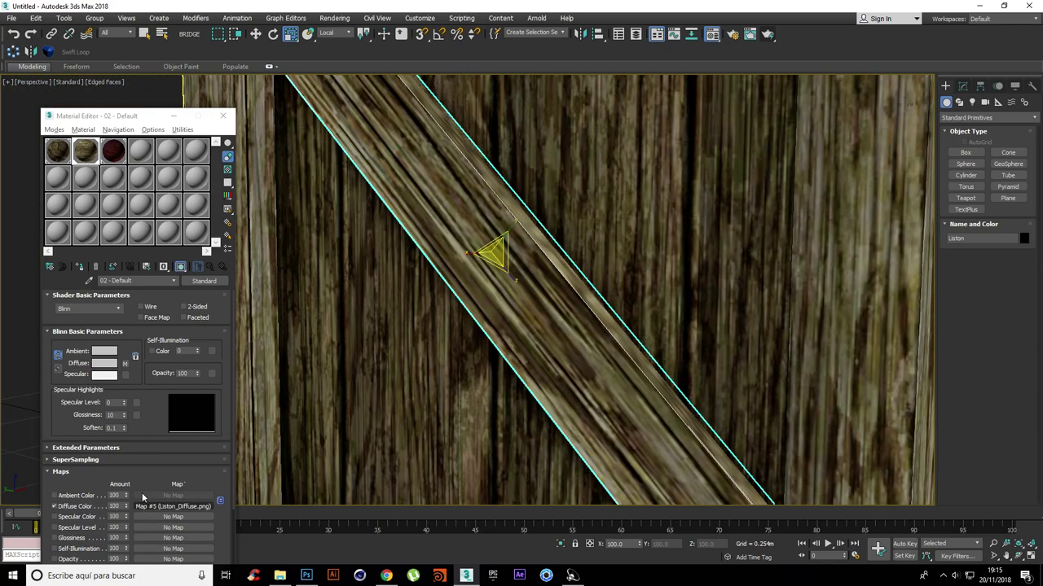
Step: Check the map slots of the slat's material, and select the crate box to inspect it alongside
{"action": "left_click_drag", "start_coordinate": [160, 124], "coordinate": [228, 75]}
{"action": "scroll", "coordinate": [216, 421], "scroll_direction": "down", "scroll_amount": 3}
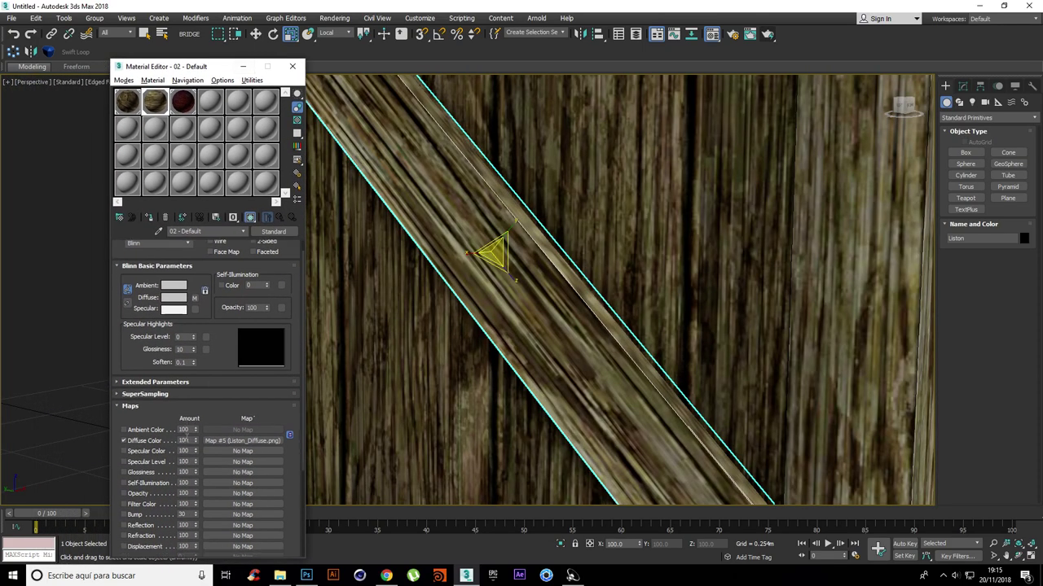
{"action": "scroll", "coordinate": [490, 310], "scroll_direction": "down", "scroll_amount": 5}
{"action": "left_click", "coordinate": [561, 252]}
{"action": "scroll", "coordinate": [539, 242], "scroll_direction": "up", "scroll_amount": 3}
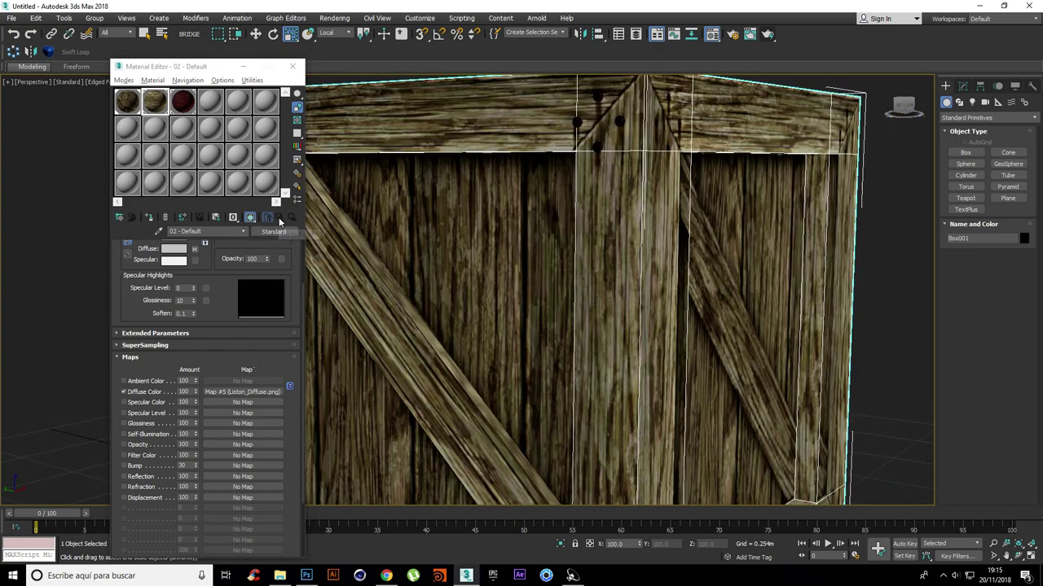
Step: Raise the crate material's bump amount to 115 in the Material Editor
{"action": "left_click", "coordinate": [134, 108]}
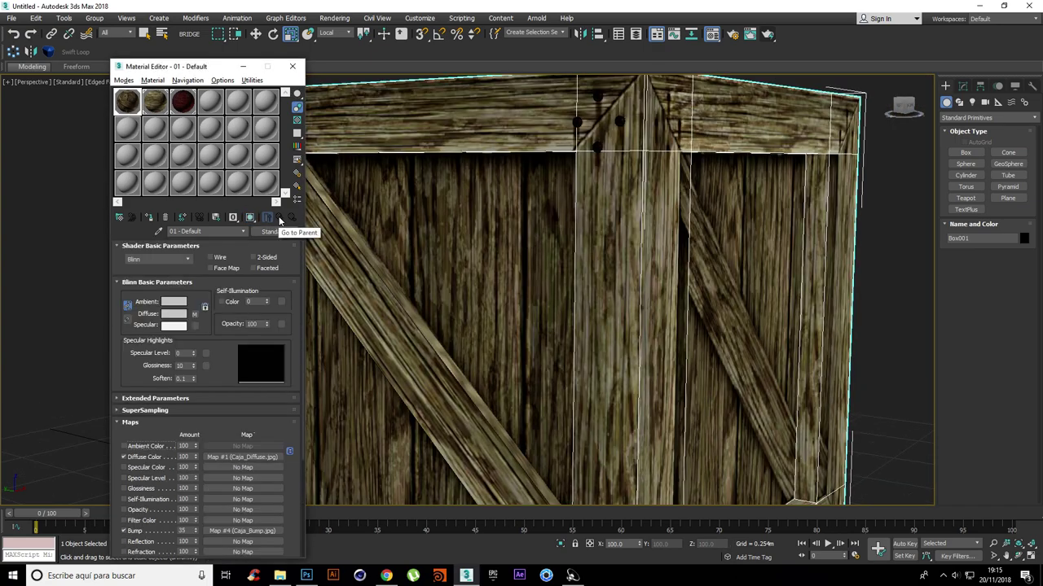
{"action": "scroll", "coordinate": [159, 473], "scroll_direction": "down", "scroll_amount": 1}
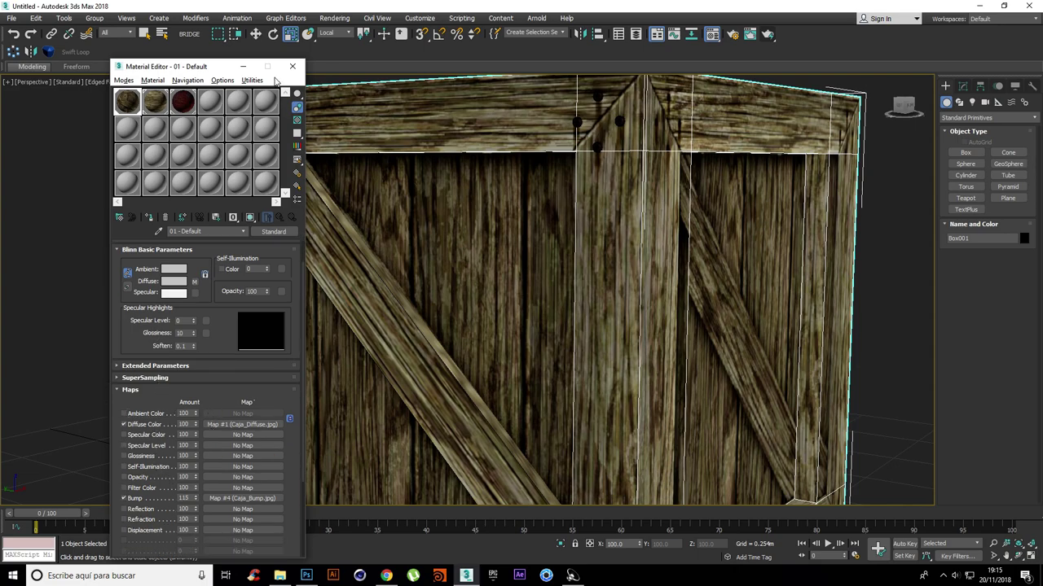
{"action": "left_click", "coordinate": [293, 66]}
Step: Render the crate from the current view and in close-up to check its stronger bump relief
{"action": "left_click", "coordinate": [767, 35]}
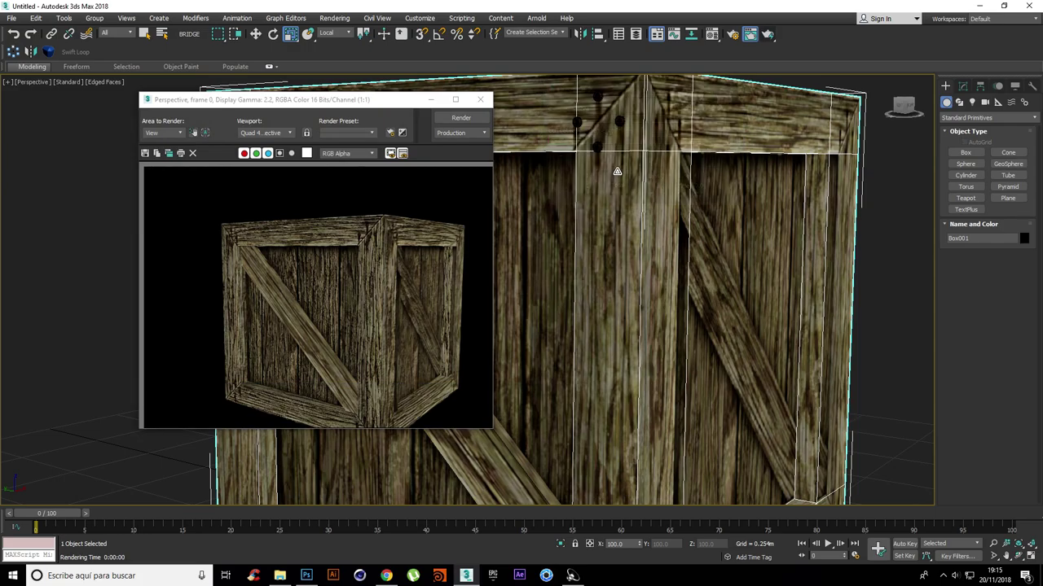
{"action": "left_click", "coordinate": [482, 99]}
{"action": "scroll", "coordinate": [595, 171], "scroll_direction": "up", "scroll_amount": 3}
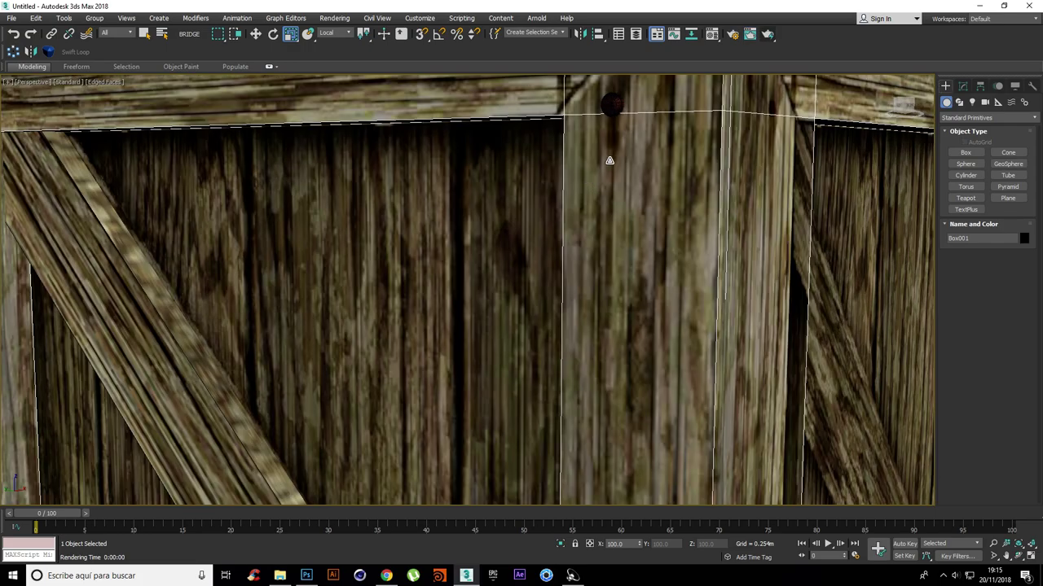
{"action": "left_click", "coordinate": [767, 34]}
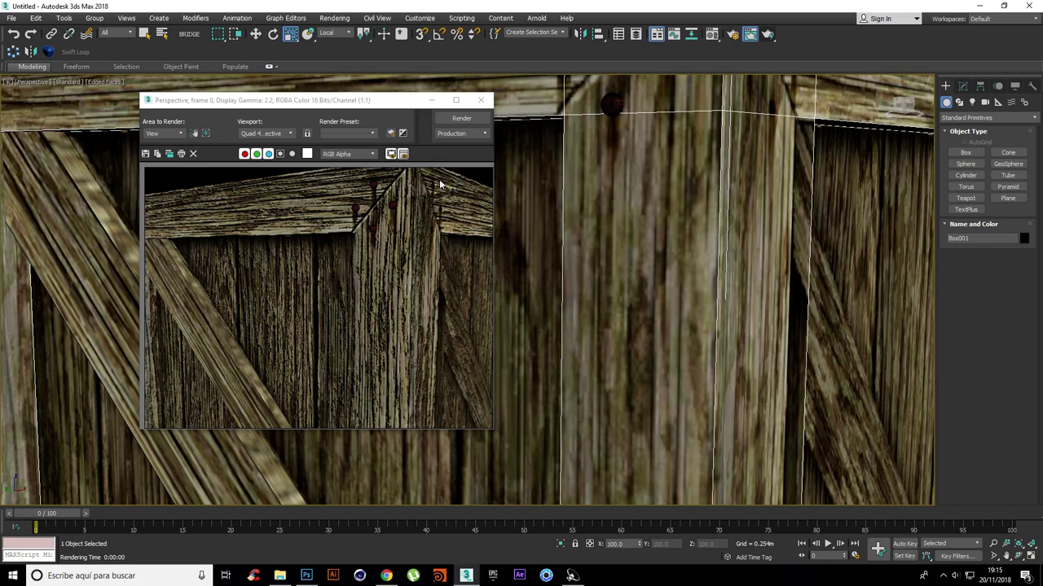
{"action": "left_click", "coordinate": [480, 100]}
Step: Select the front diagonal slat and raise its material's bump amount to 77
{"action": "key", "text": "z"}
{"action": "left_click", "coordinate": [416, 325]}
{"action": "key", "text": "z"}
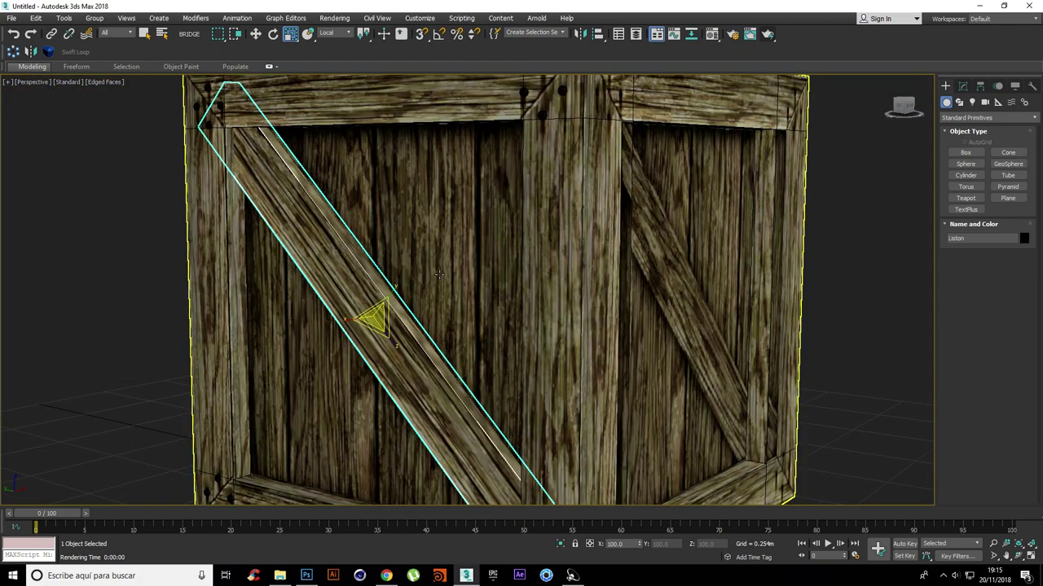
{"action": "key", "text": "m"}
{"action": "left_click", "coordinate": [161, 112]}
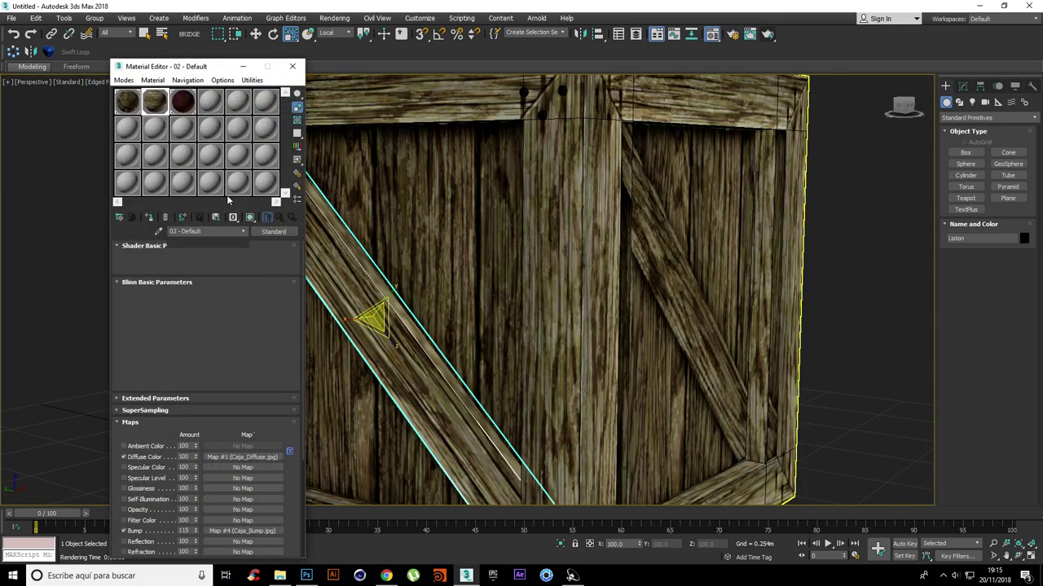
{"action": "scroll", "coordinate": [224, 452], "scroll_direction": "down", "scroll_amount": 2}
{"action": "left_click_drag", "start_coordinate": [195, 465], "coordinate": [201, 435]}
{"action": "left_click", "coordinate": [294, 68]}
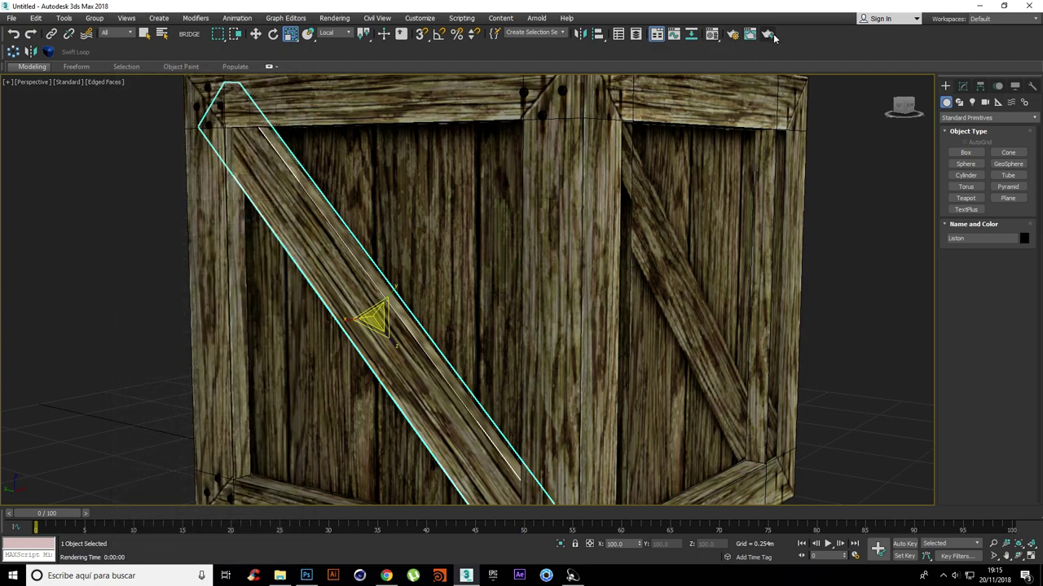
Step: Render the crate and a close-up of the diagonal slat to compare the slat's relief with the planks
{"action": "left_click", "coordinate": [768, 34]}
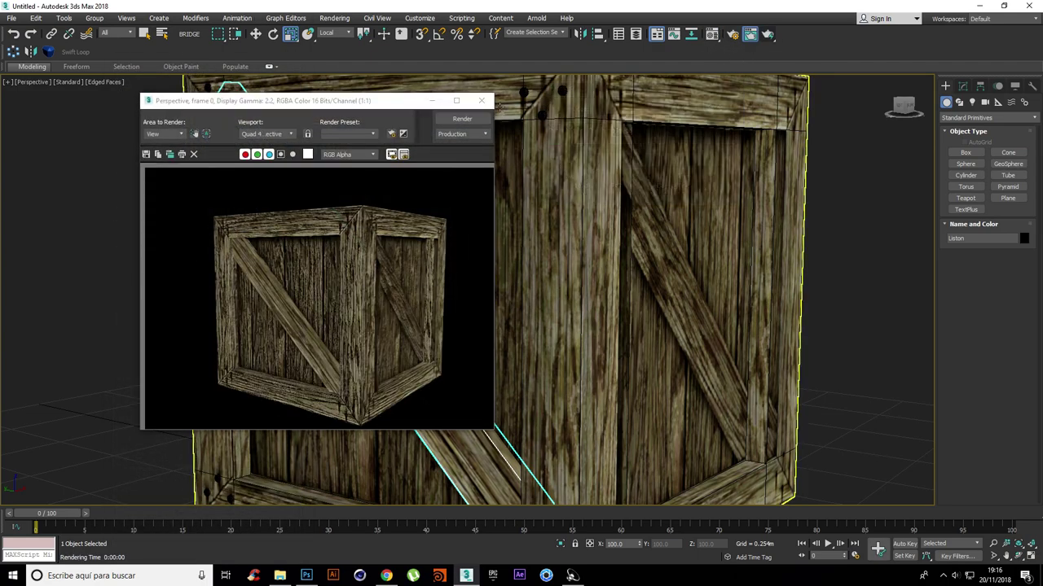
{"action": "left_click", "coordinate": [481, 100]}
{"action": "scroll", "coordinate": [317, 269], "scroll_direction": "up", "scroll_amount": 5}
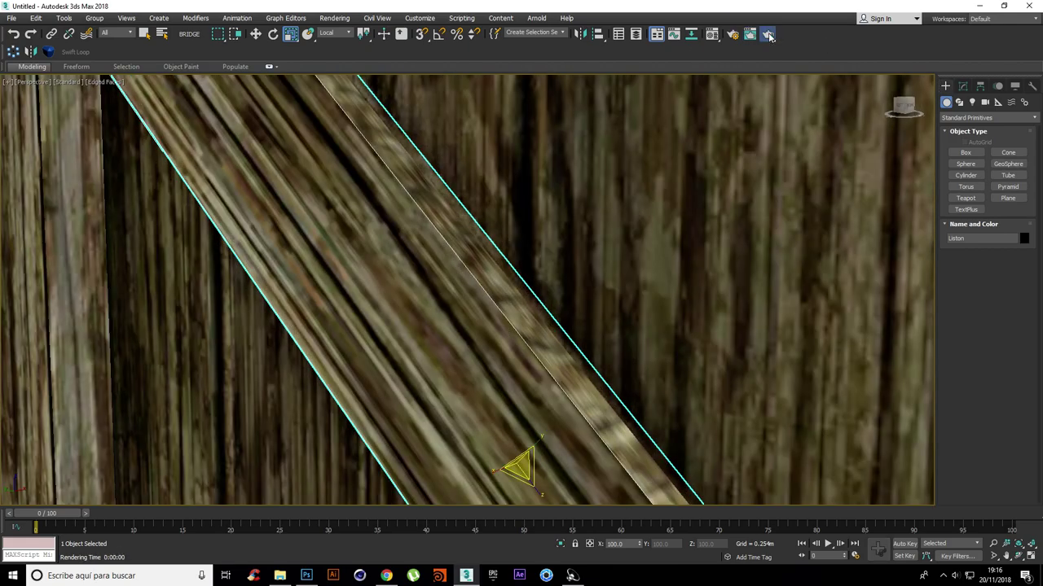
{"action": "key", "text": "shift+q"}
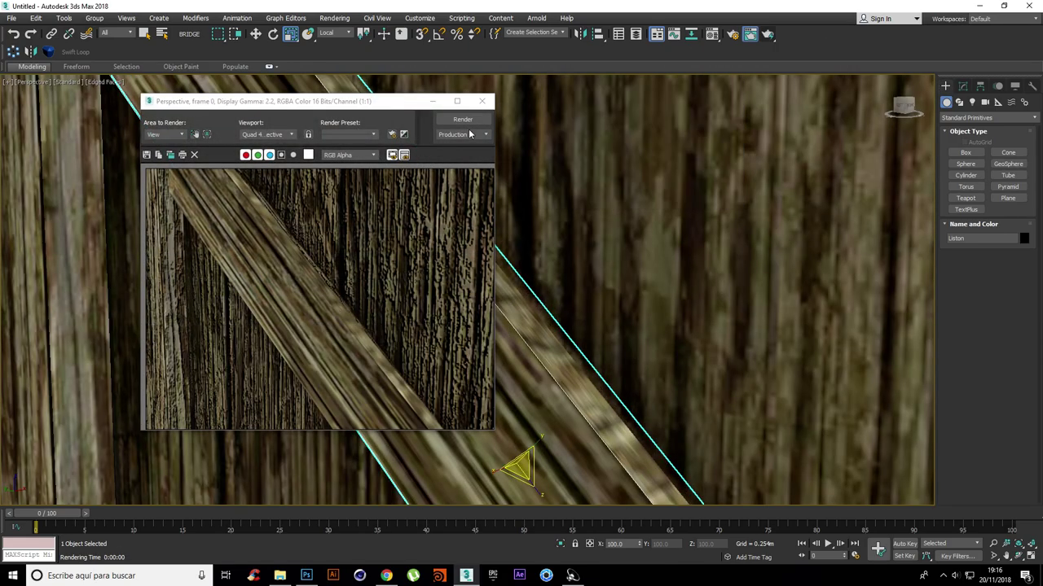
{"action": "left_click", "coordinate": [481, 100]}
Step: Select the diagonal slat and show its modifier stack with the UVW Map parameters
{"action": "scroll", "coordinate": [399, 276], "scroll_direction": "down", "scroll_amount": 5}
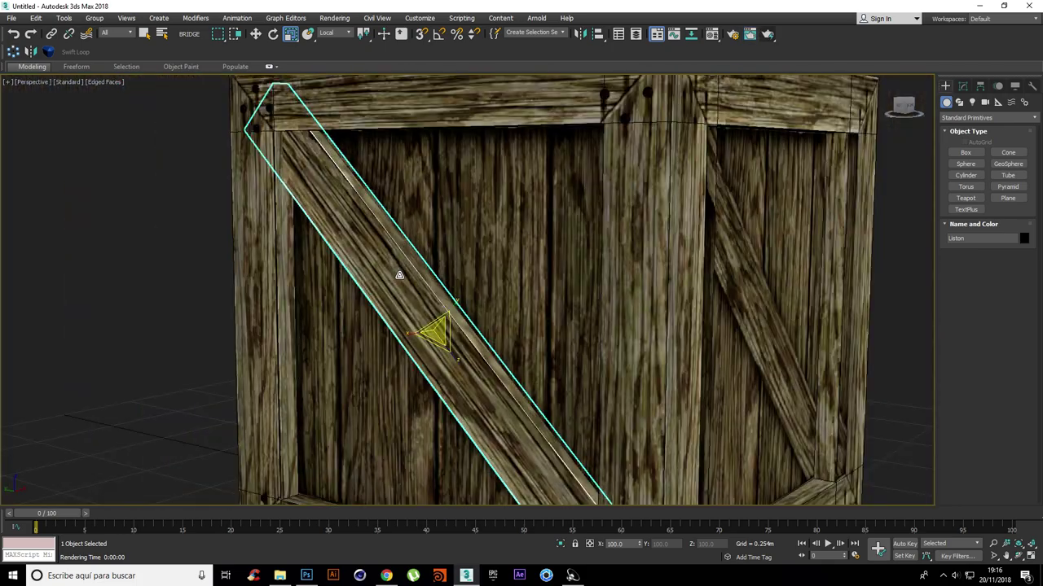
{"action": "scroll", "coordinate": [399, 275], "scroll_direction": "down", "scroll_amount": 3}
{"action": "middle_click_drag", "start_coordinate": [405, 305], "coordinate": [302, 342], "text": "alt"}
{"action": "left_click", "coordinate": [303, 341]}
{"action": "left_click", "coordinate": [410, 283]}
{"action": "scroll", "coordinate": [411, 283], "scroll_direction": "up", "scroll_amount": 4}
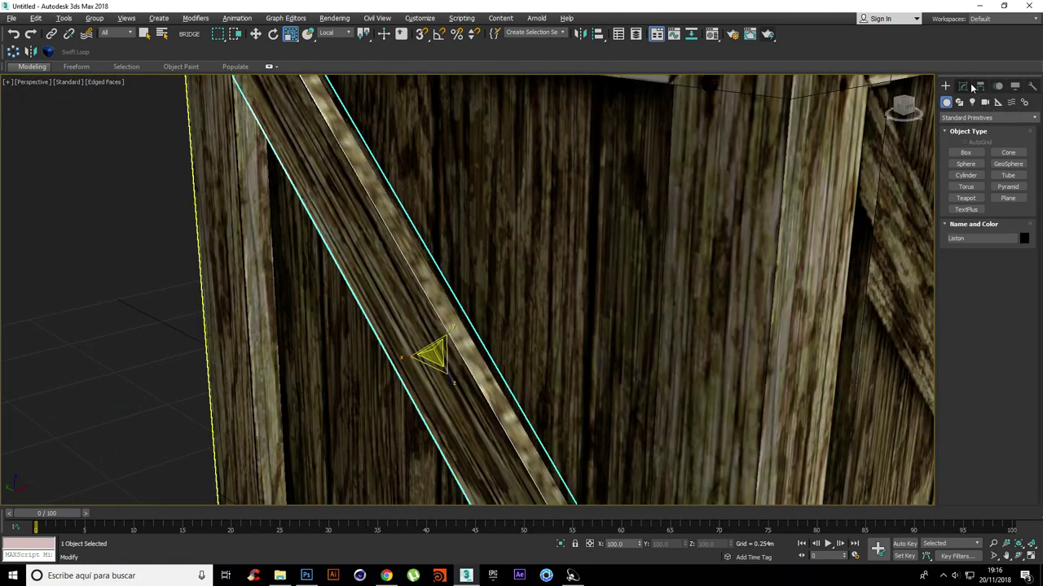
{"action": "left_click", "coordinate": [968, 87]}
Step: Check the diffuse and bump slots of the slat's material in the Material Editor
{"action": "scroll", "coordinate": [588, 274], "scroll_direction": "down", "scroll_amount": 4}
{"action": "middle_click_drag", "start_coordinate": [588, 273], "coordinate": [537, 294], "text": "alt"}
{"action": "key", "text": "m"}
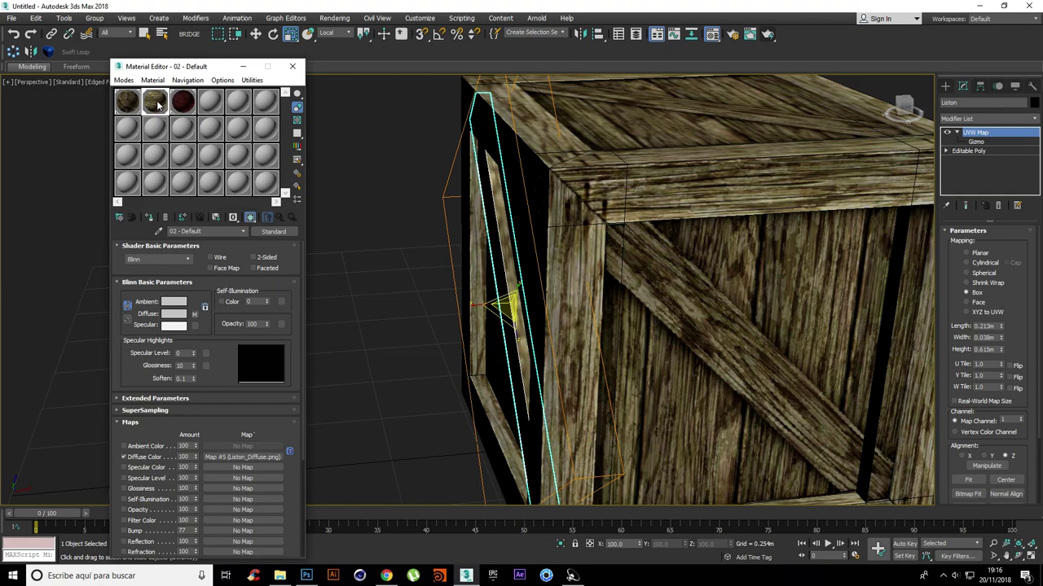
{"action": "scroll", "coordinate": [187, 359], "scroll_direction": "down", "scroll_amount": 3}
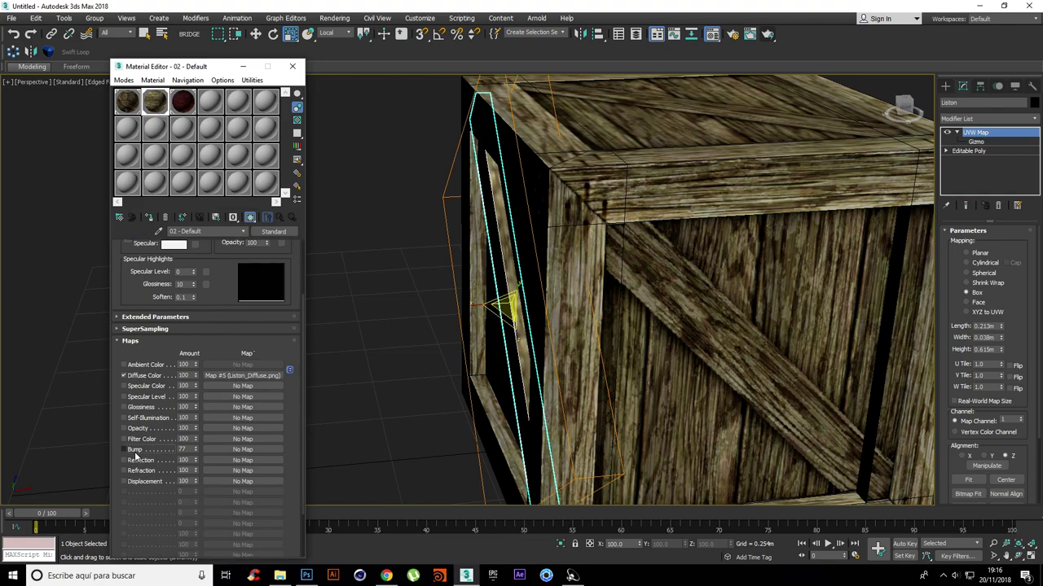
{"action": "left_click", "coordinate": [296, 70]}
Step: Render the crate from a higher angle and the slat up close to inspect the slat's surface
{"action": "middle_click_drag", "start_coordinate": [541, 173], "coordinate": [651, 196], "text": "alt"}
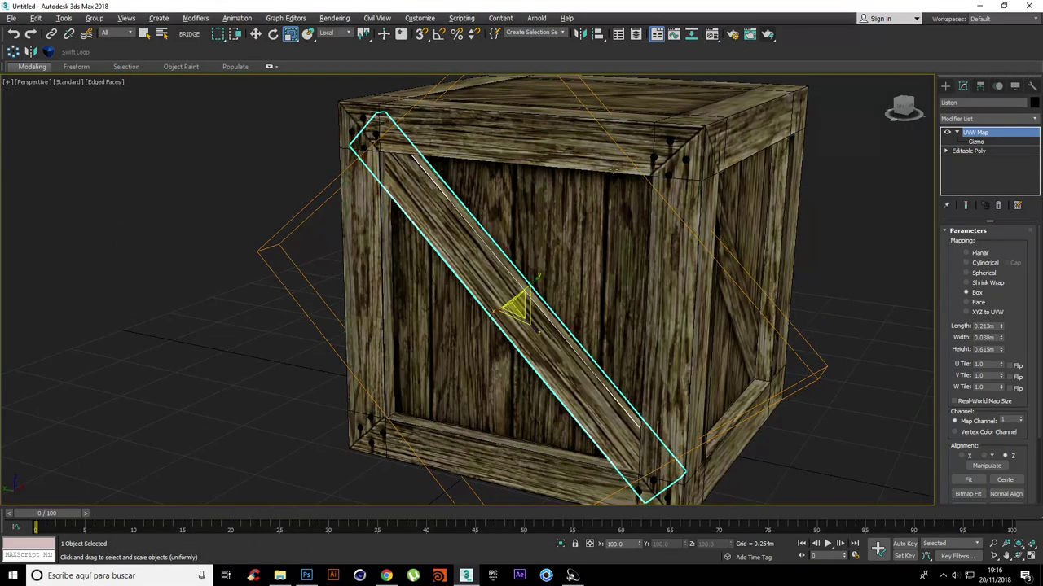
{"action": "scroll", "coordinate": [531, 248], "scroll_direction": "up", "scroll_amount": 2}
{"action": "left_click", "coordinate": [769, 34]}
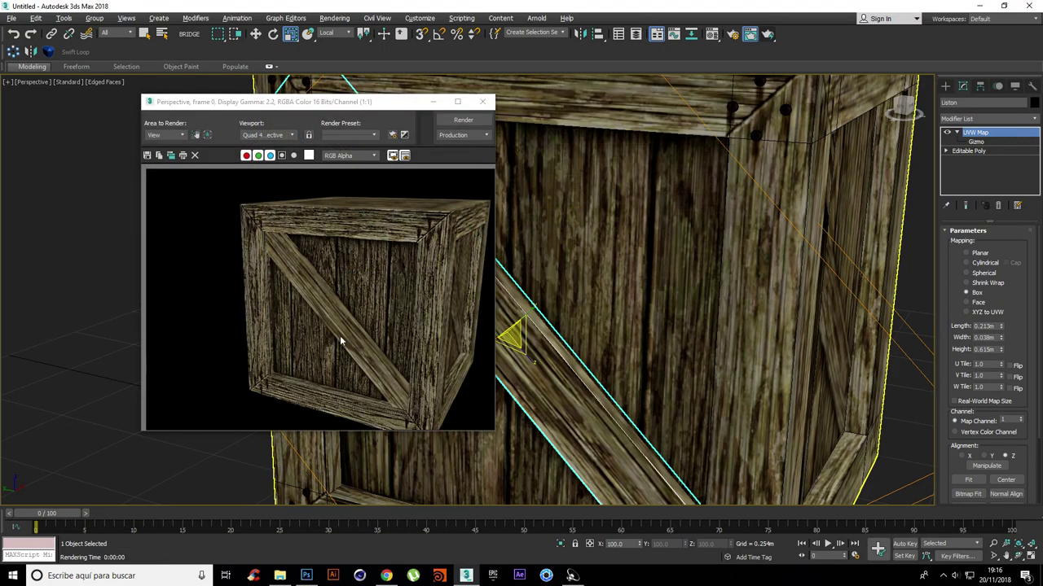
{"action": "left_click", "coordinate": [463, 121]}
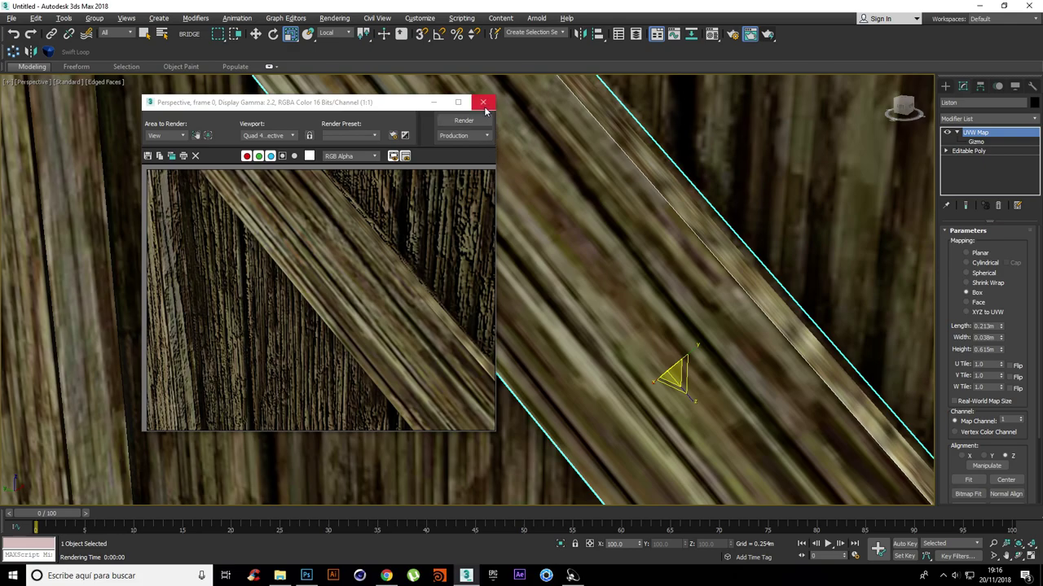
{"action": "left_click", "coordinate": [485, 104]}
Step: Enable the slat material's bump with an amount of 99, and compare it with the crate material's settings
{"action": "scroll", "coordinate": [538, 235], "scroll_direction": "down", "scroll_amount": 8}
{"action": "middle_click_drag", "start_coordinate": [554, 244], "coordinate": [530, 250], "text": "alt"}
{"action": "scroll", "coordinate": [529, 250], "scroll_direction": "up", "scroll_amount": 6}
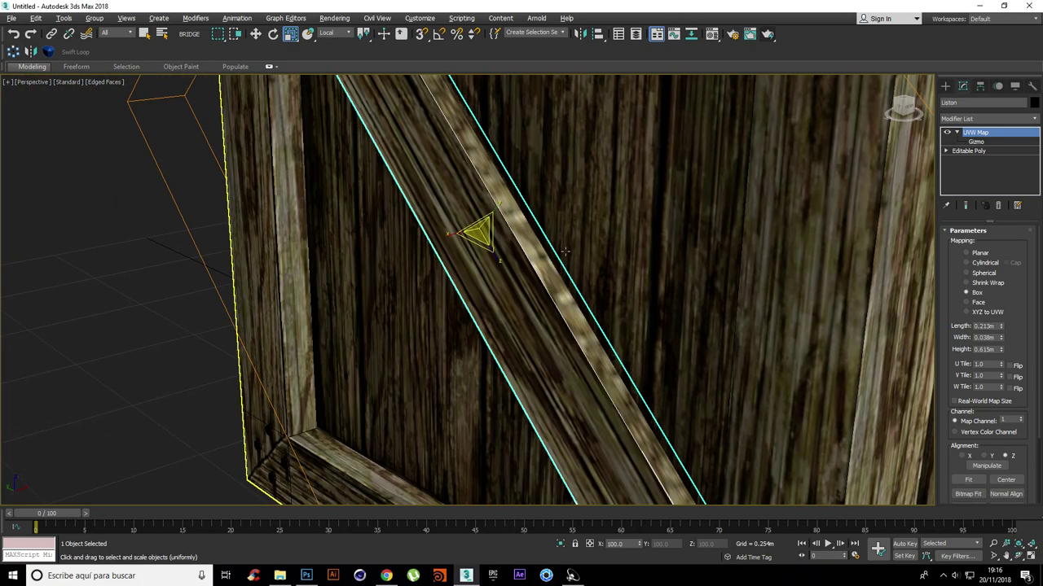
{"action": "key", "text": "m"}
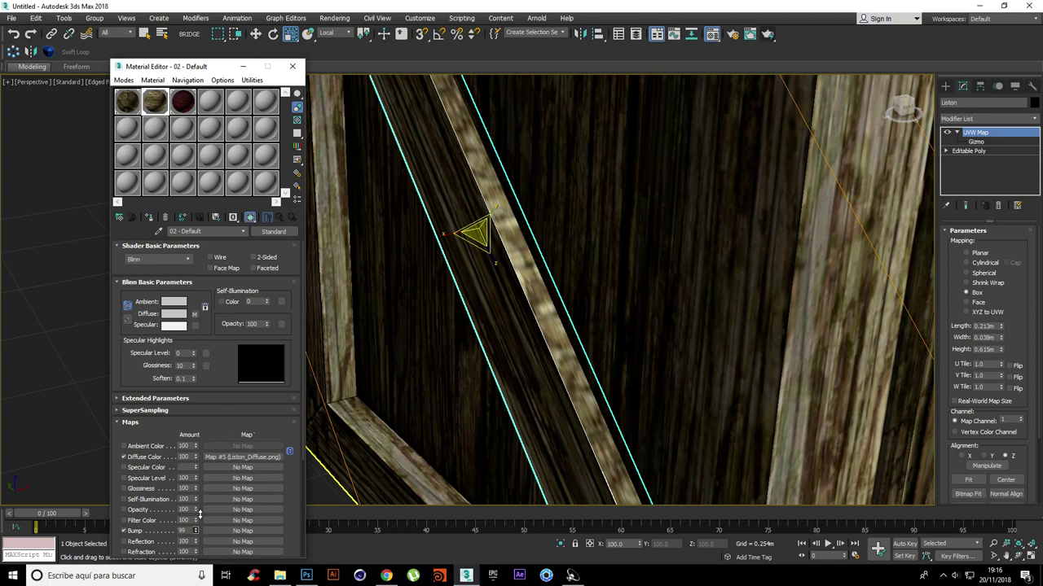
{"action": "left_click", "coordinate": [131, 104]}
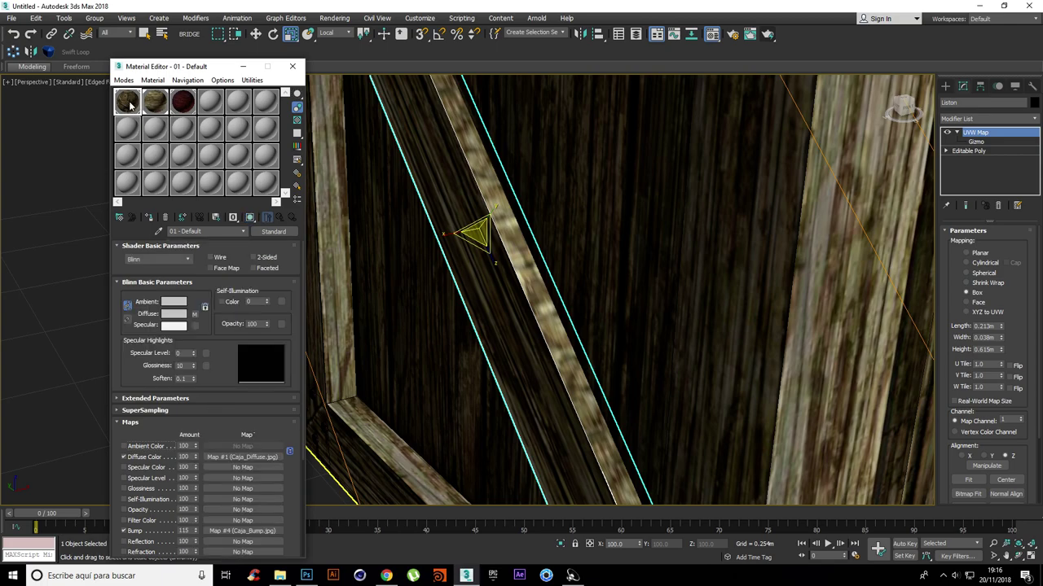
{"action": "left_click", "coordinate": [292, 67]}
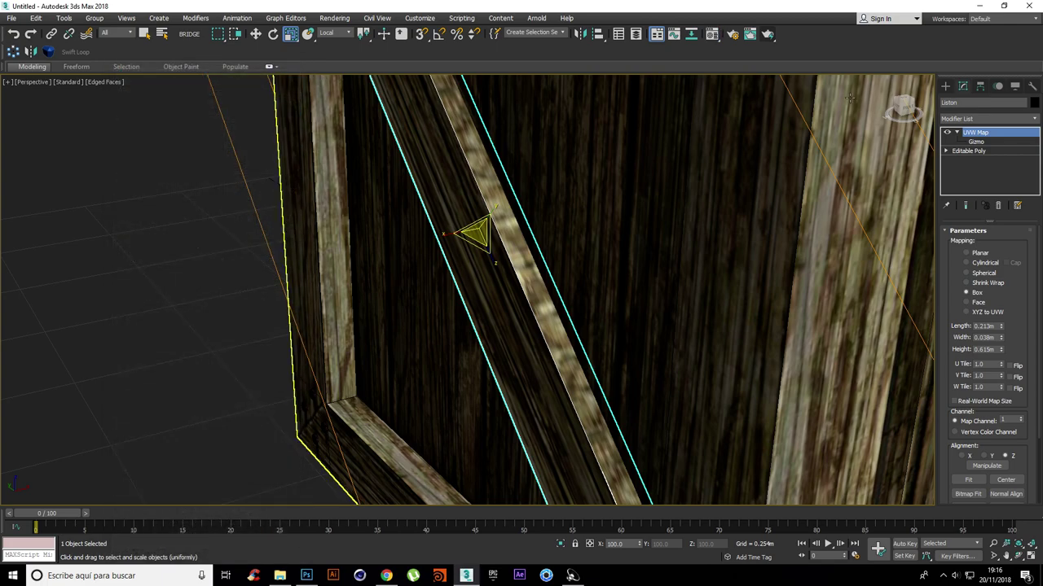
Step: Render the slat's side edge from an oblique angle and the whole crate from farther out
{"action": "left_click", "coordinate": [766, 36]}
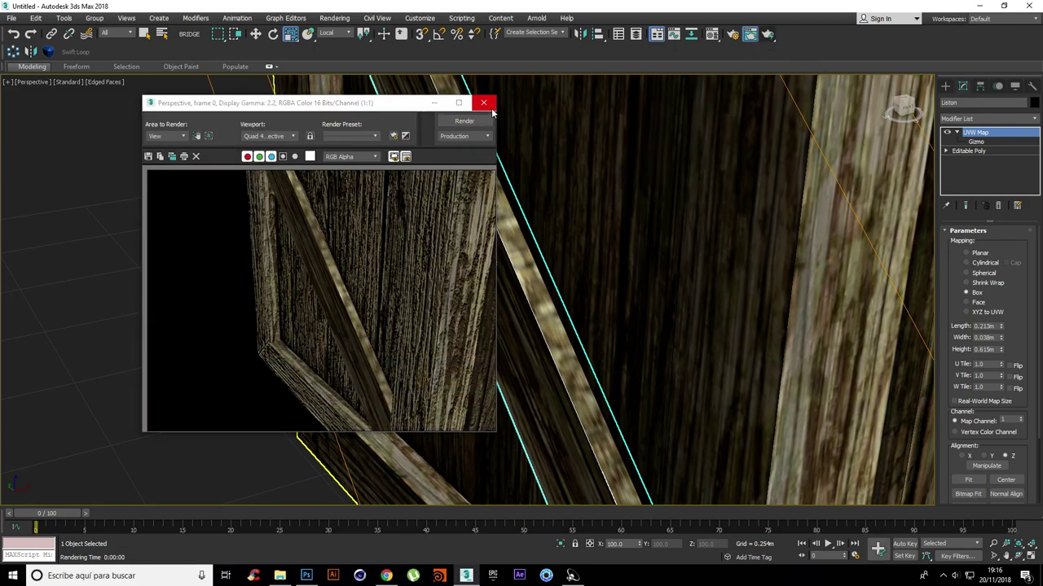
{"action": "left_click", "coordinate": [484, 103]}
{"action": "scroll", "coordinate": [480, 175], "scroll_direction": "up", "scroll_amount": 4}
{"action": "scroll", "coordinate": [479, 185], "scroll_direction": "down", "scroll_amount": 10}
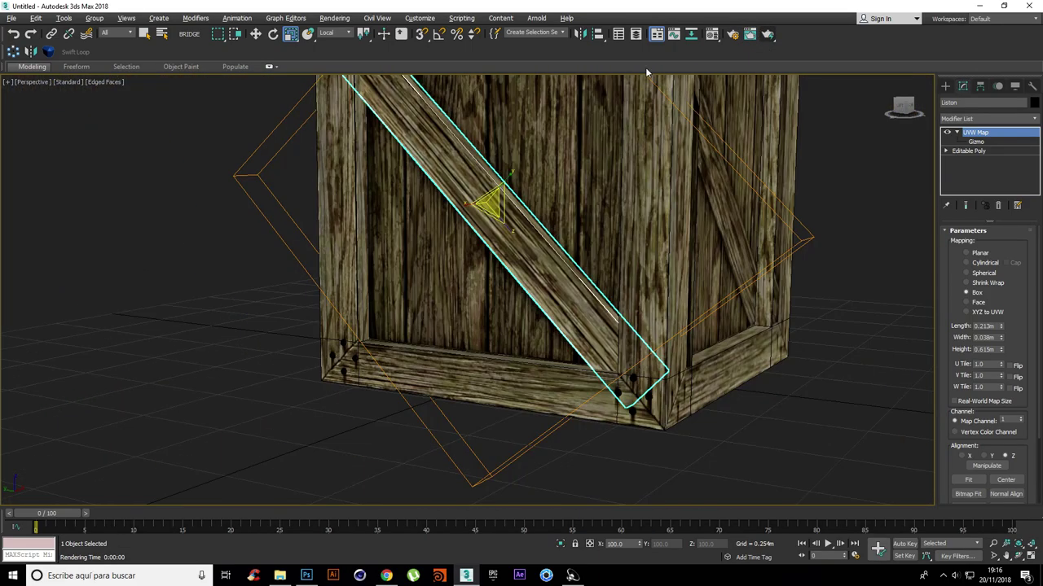
{"action": "left_click", "coordinate": [749, 33]}
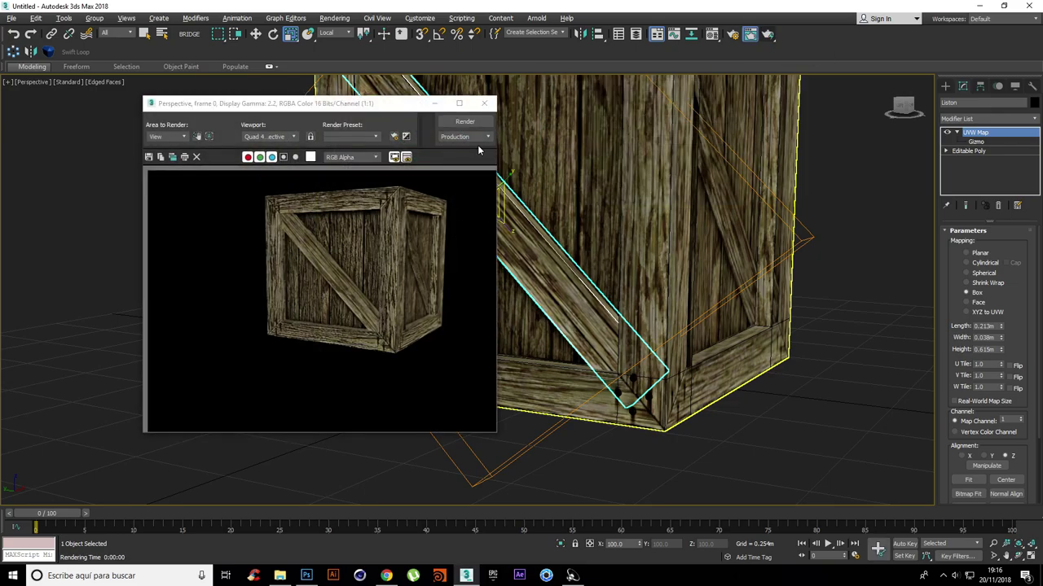
{"action": "left_click", "coordinate": [484, 103]}
Step: Frame the whole crate from the front corner and render it for a final inspection
{"action": "scroll", "coordinate": [652, 187], "scroll_direction": "down", "scroll_amount": 2}
{"action": "scroll", "coordinate": [652, 187], "scroll_direction": "down", "scroll_amount": 6}
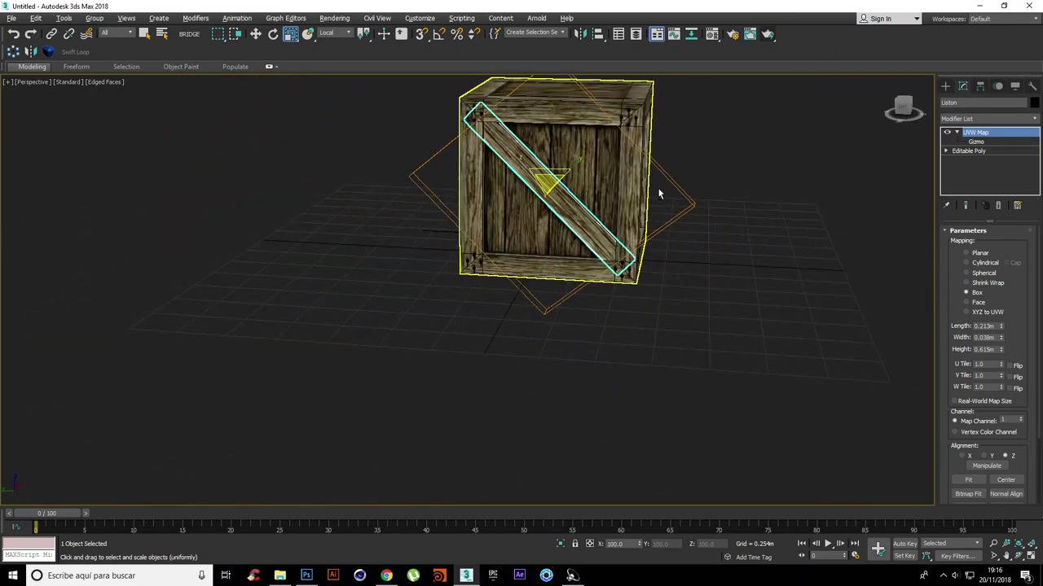
{"action": "scroll", "coordinate": [648, 181], "scroll_direction": "up", "scroll_amount": 3}
{"action": "scroll", "coordinate": [654, 231], "scroll_direction": "down", "scroll_amount": 1}
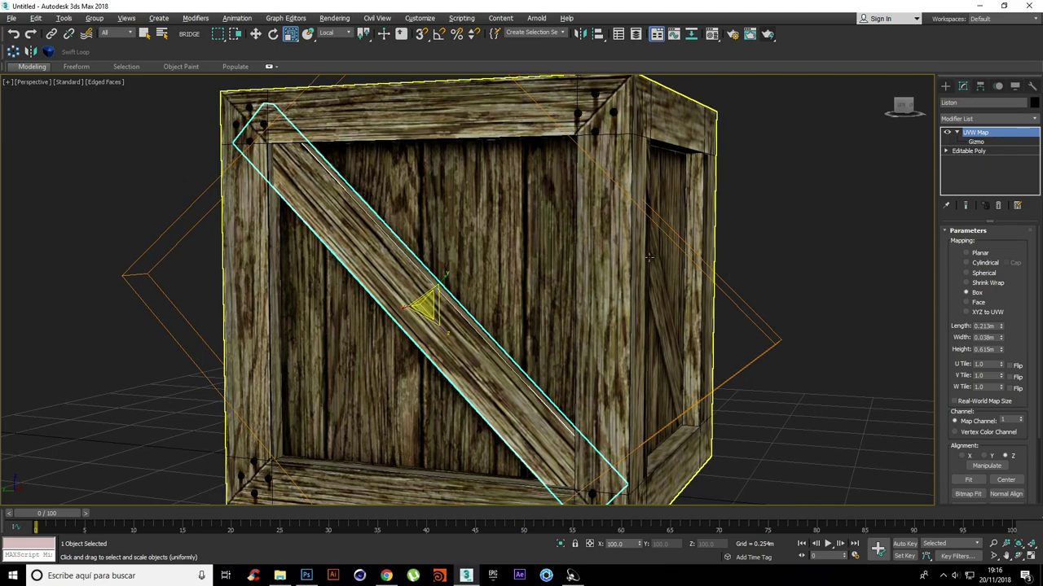
{"action": "scroll", "coordinate": [643, 244], "scroll_direction": "down", "scroll_amount": 2}
{"action": "scroll", "coordinate": [592, 271], "scroll_direction": "up", "scroll_amount": 5}
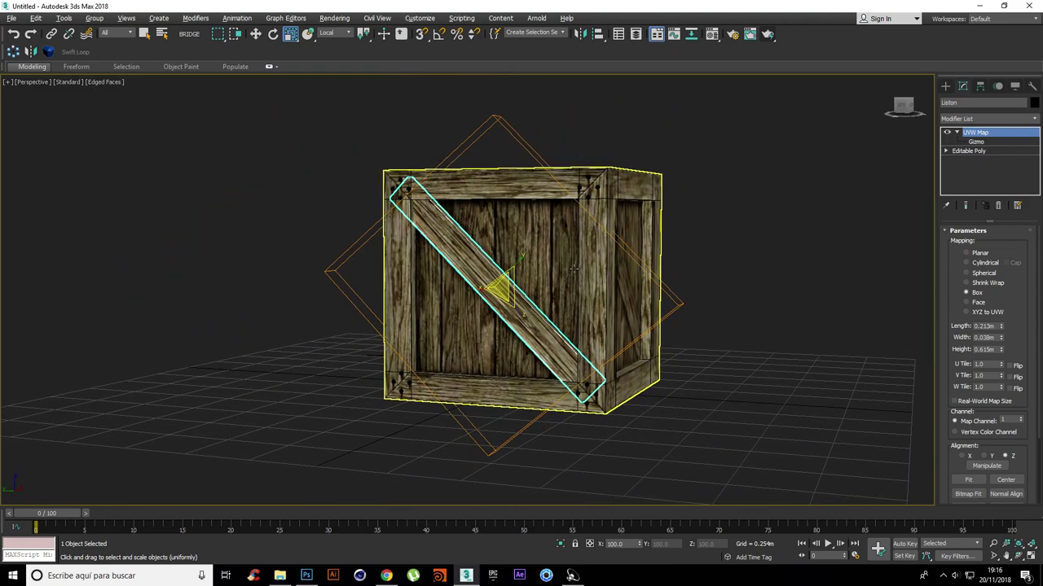
{"action": "left_click", "coordinate": [767, 34]}
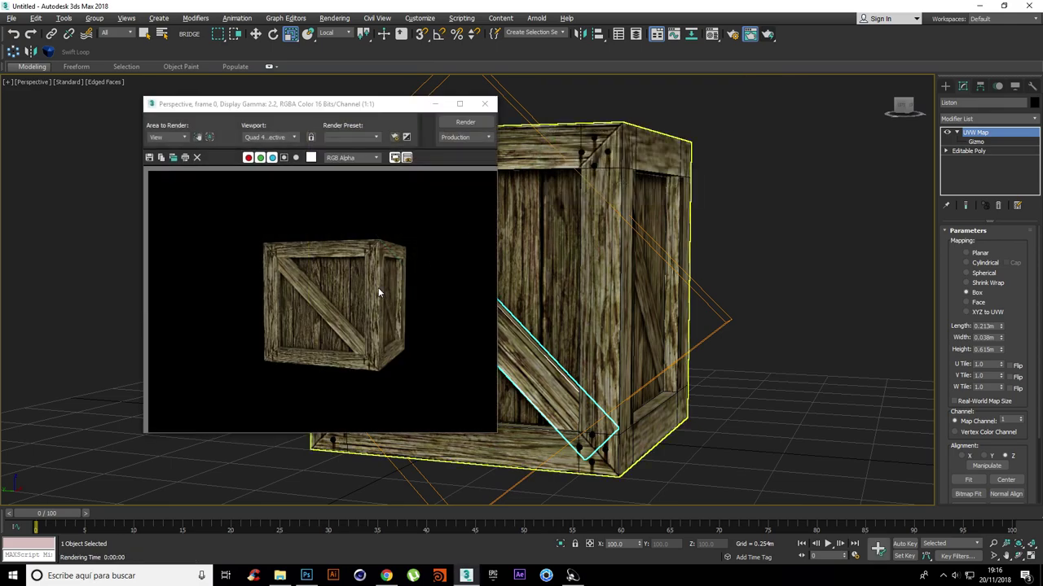
{"action": "scroll", "coordinate": [384, 288], "scroll_direction": "up", "scroll_amount": 1}
{"action": "scroll", "coordinate": [363, 291], "scroll_direction": "down", "scroll_amount": 1}
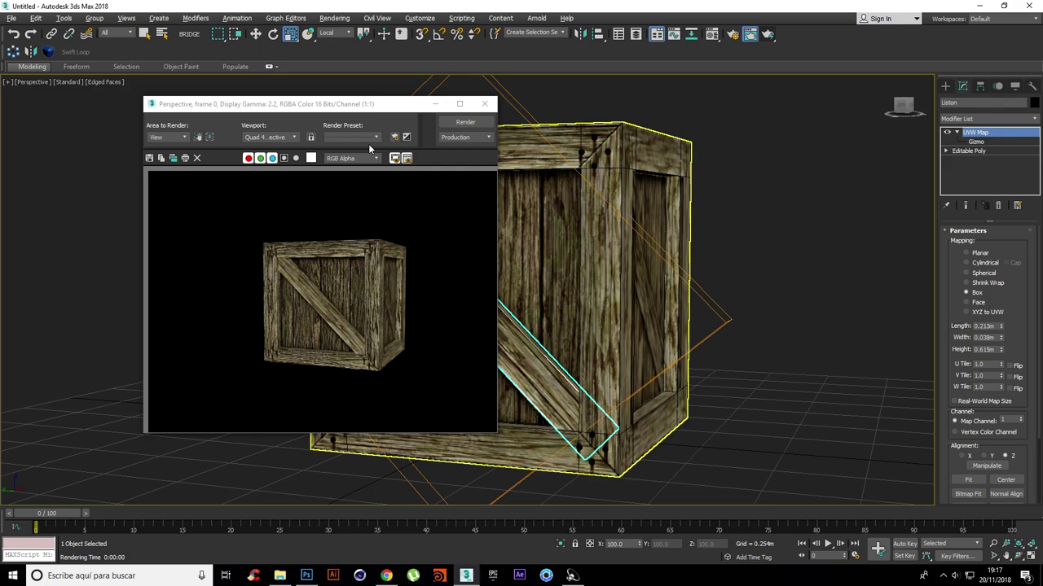
{"action": "left_click", "coordinate": [486, 104]}
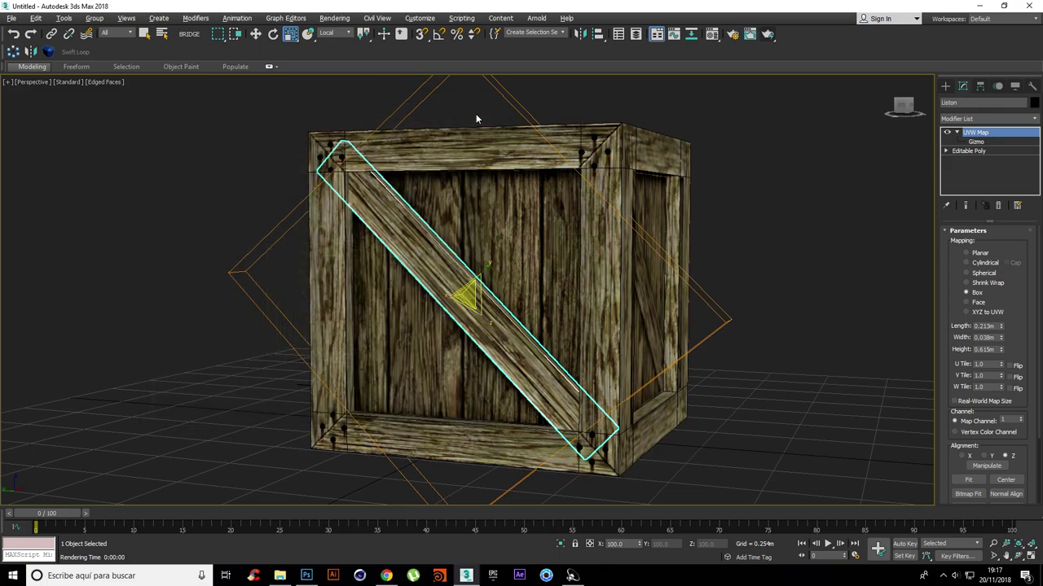
{"action": "key", "text": "alt+z"}
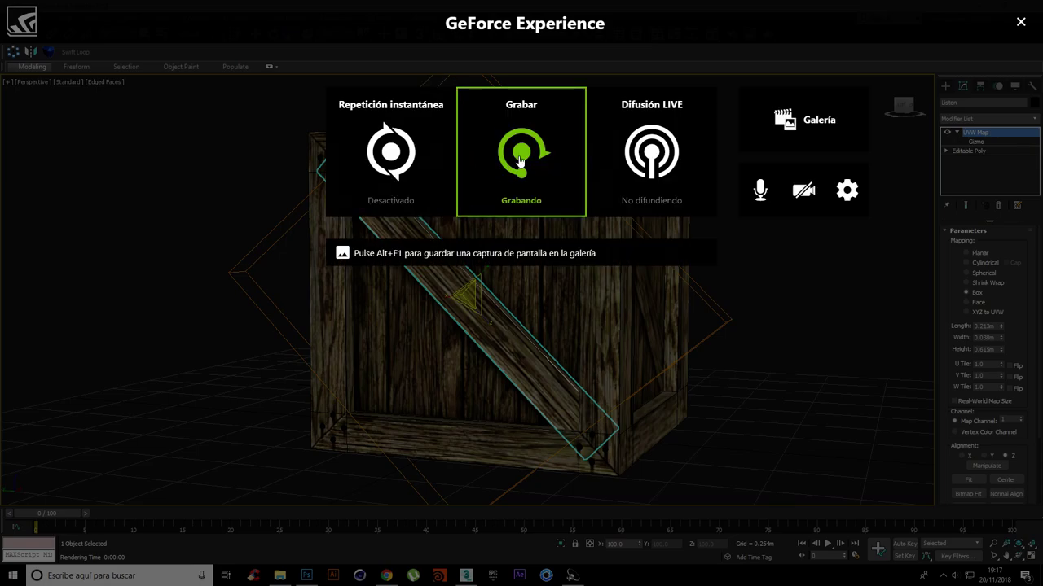